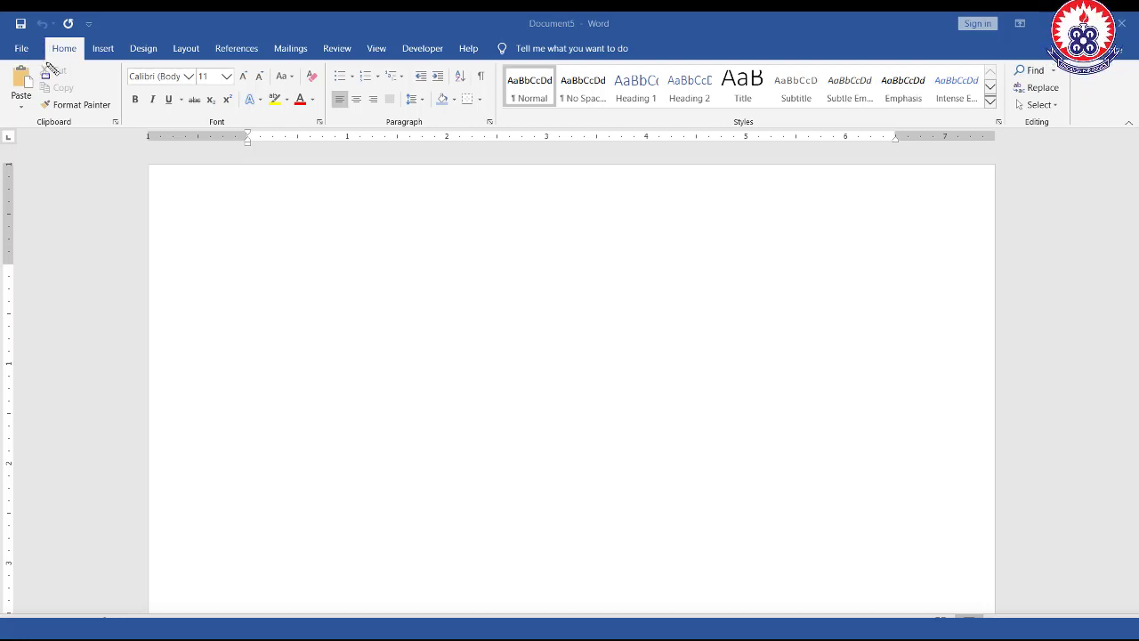
Step: Open the file management view and examine its commands, from Home, New and Open through Info to Close
click(22, 50)
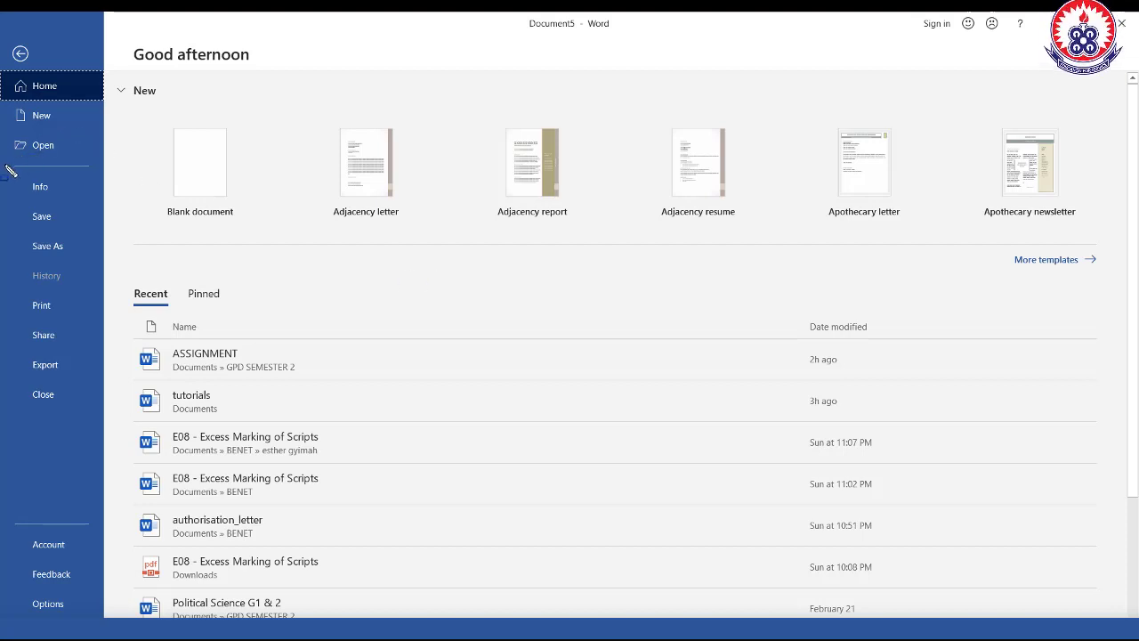
mouse_move(12, 168)
mouse_down()
mouse_move(74, 235)
mouse_move(86, 408)
mouse_up()
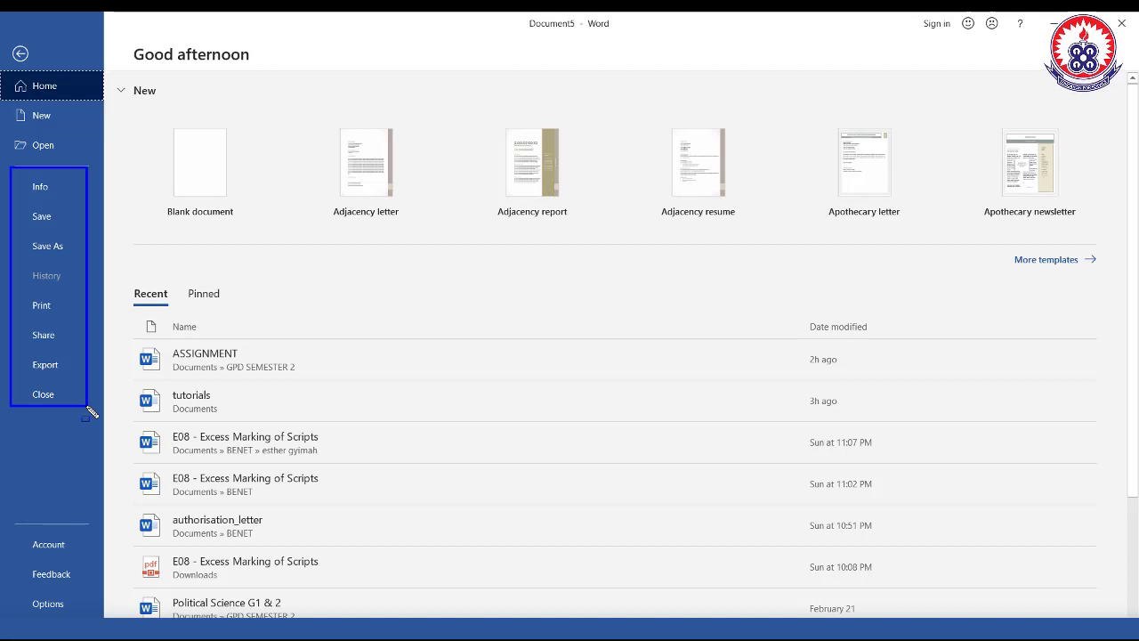
key(Escape)
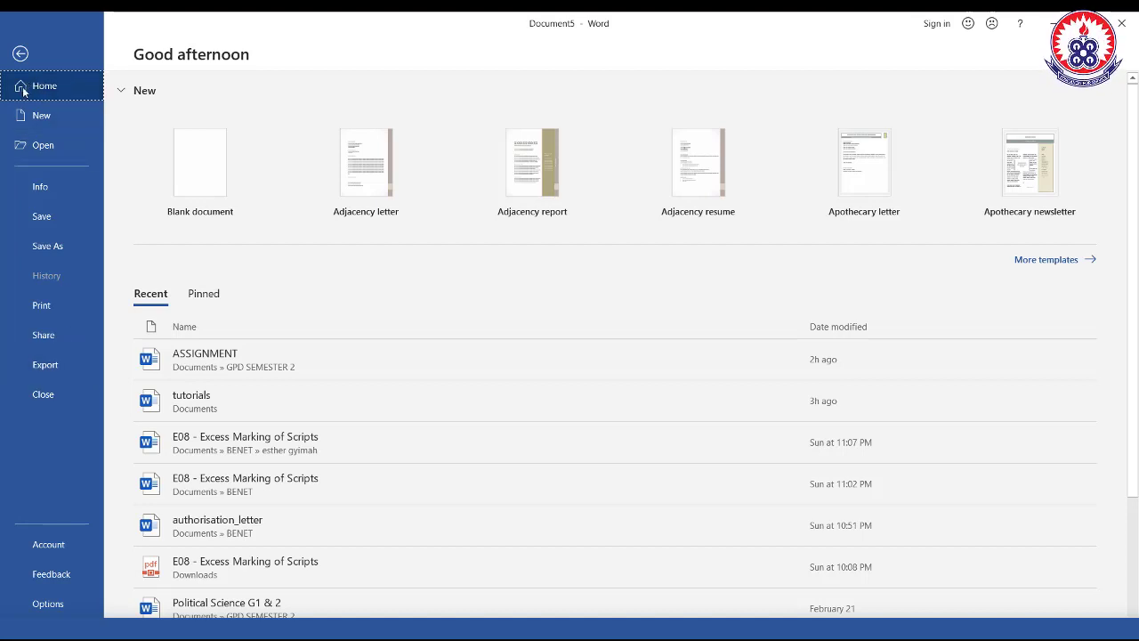
drag(3, 74, 97, 102)
drag(5, 106, 99, 132)
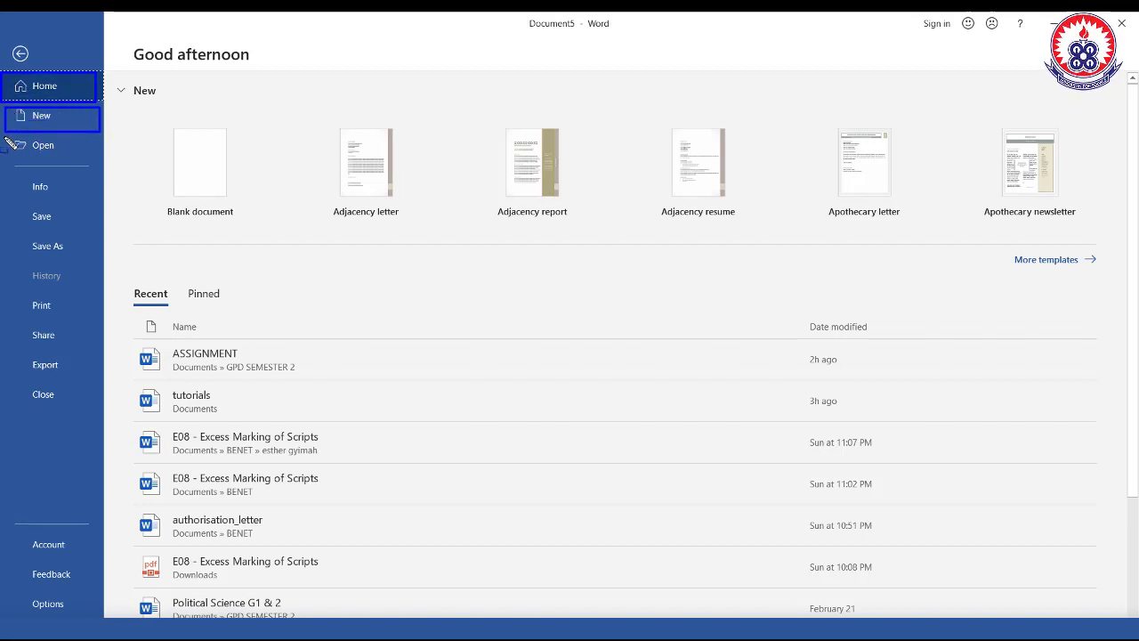
drag(4, 136, 90, 163)
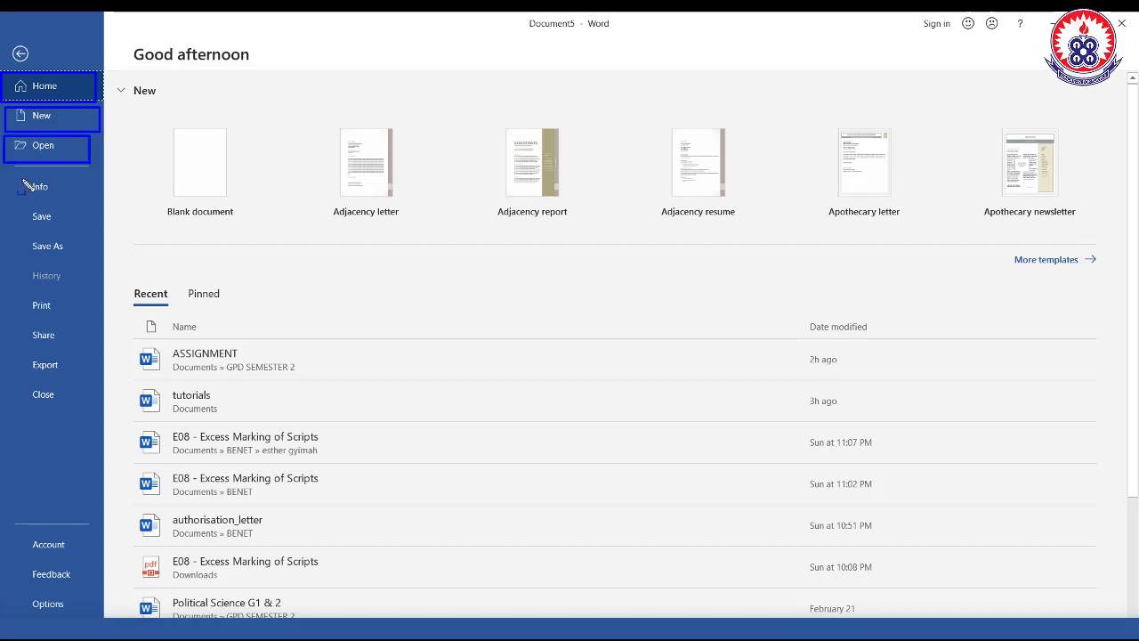
drag(5, 176, 96, 204)
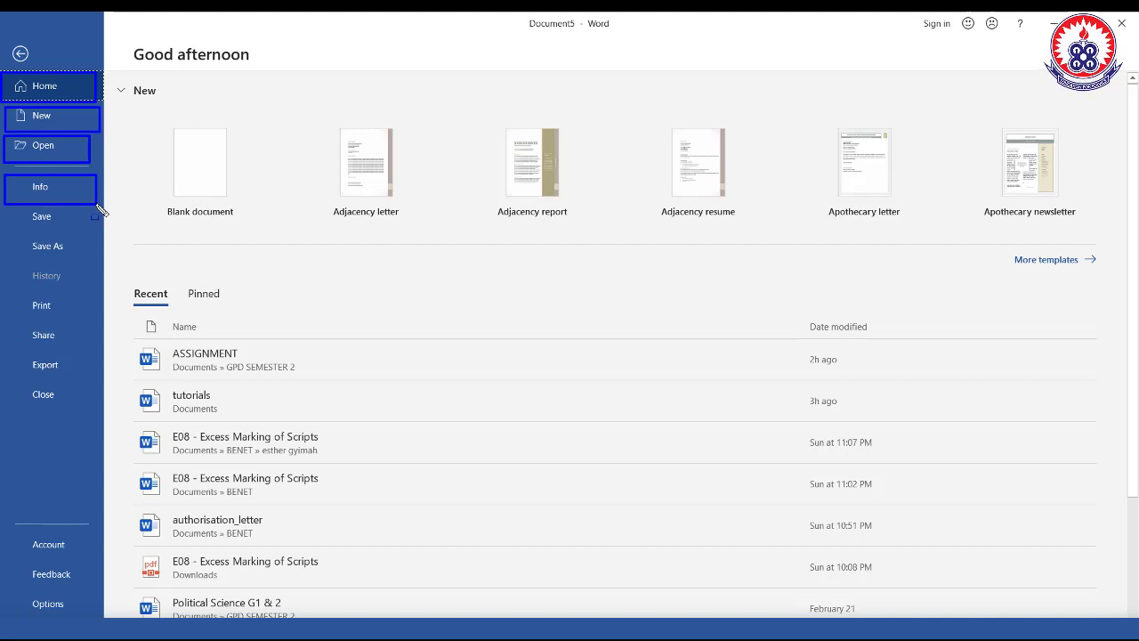
key(Escape)
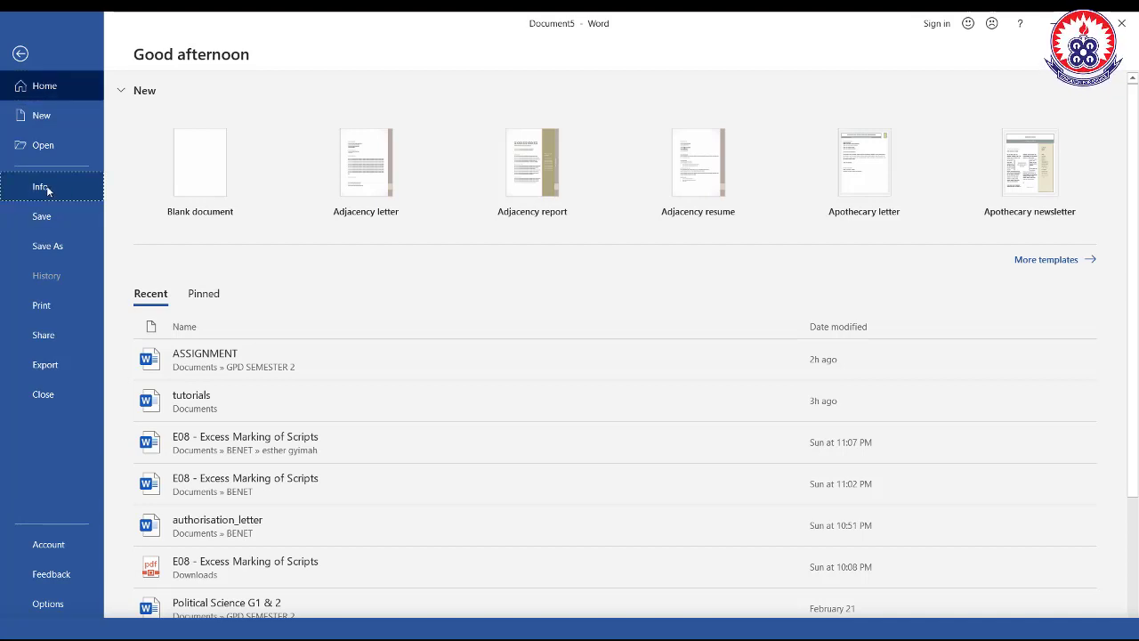
Step: Open the document's Info page and examine the Protect Document section
click(48, 190)
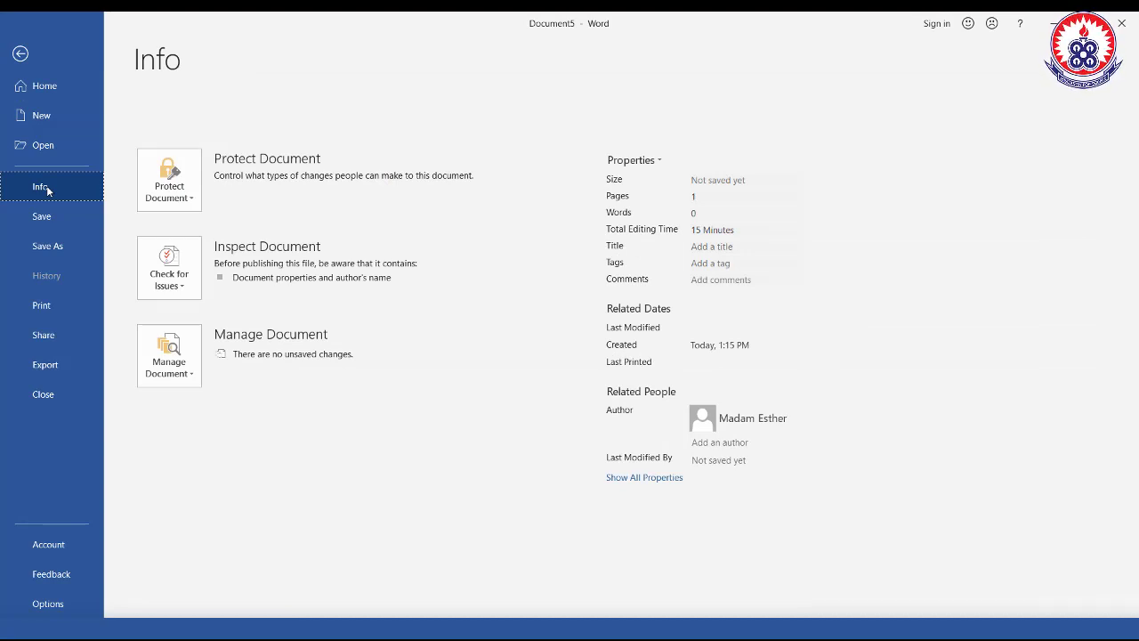
key(ctrl+alt+d)
mouse_move(129, 137)
mouse_down()
mouse_move(422, 218)
mouse_move(480, 221)
mouse_up()
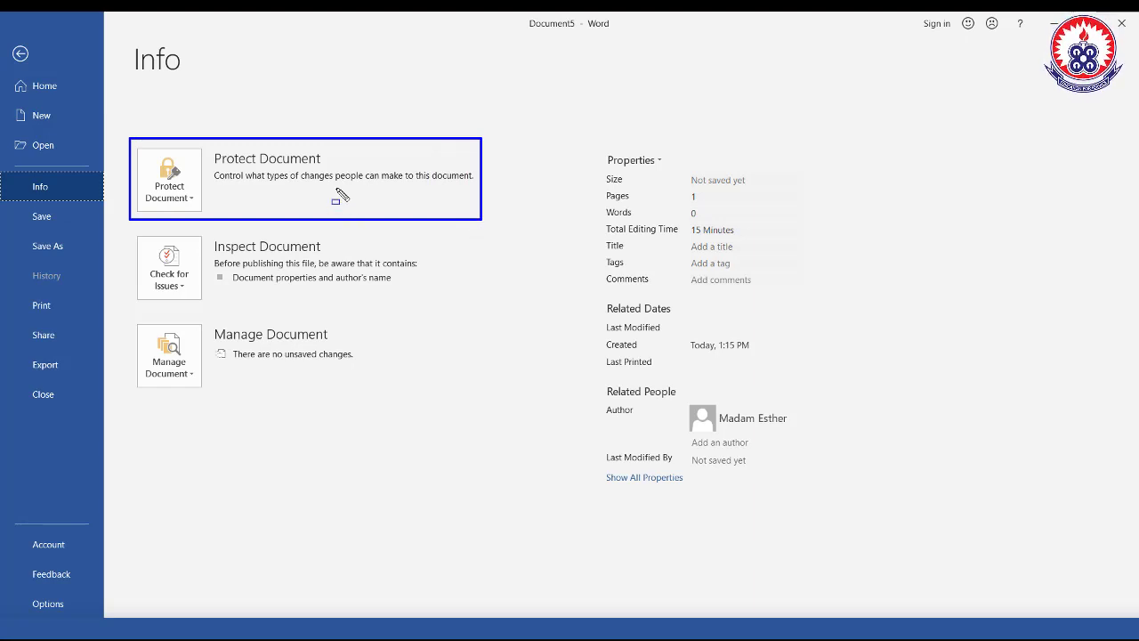
key(Escape)
Step: Examine the document protection options, focusing on Encrypt with Password and Restrict Editing
click(187, 201)
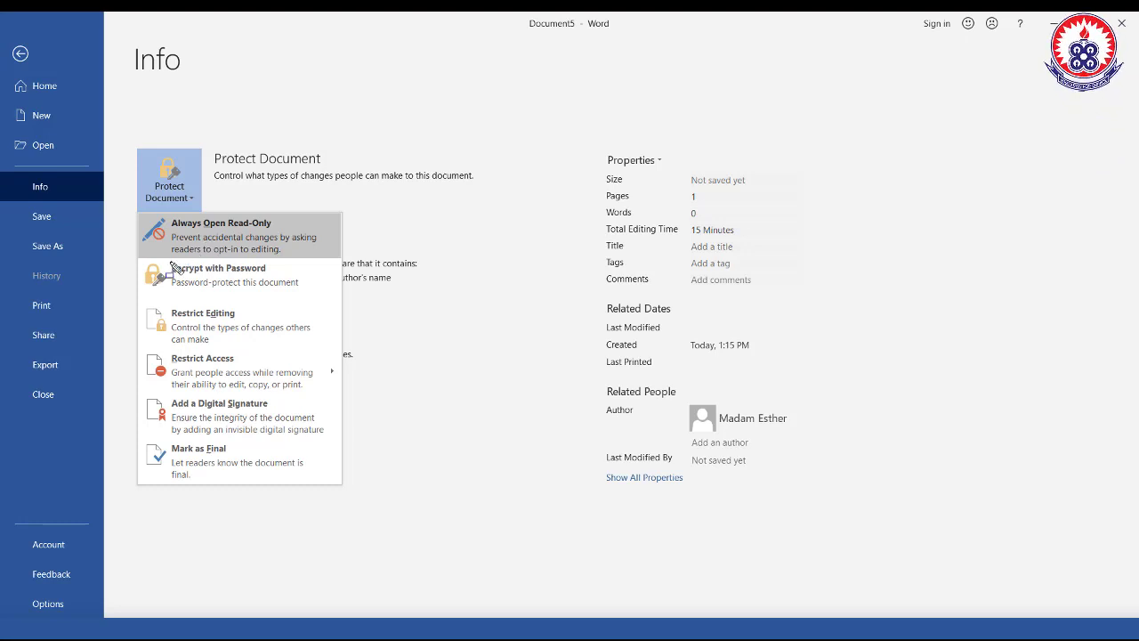
drag(137, 257, 340, 300)
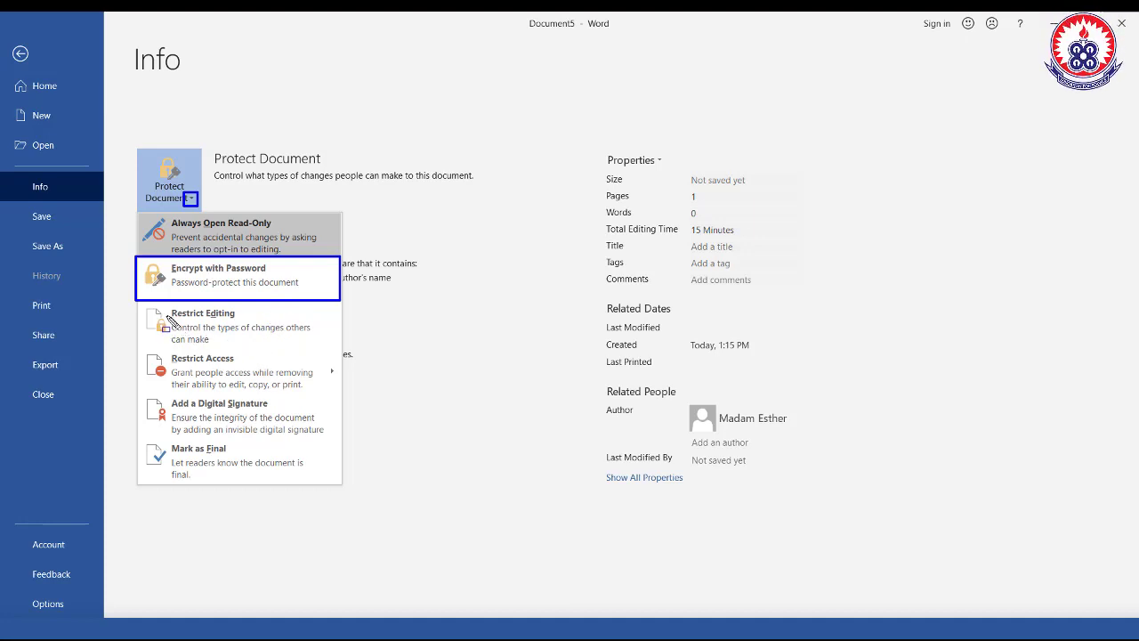
key(Escape)
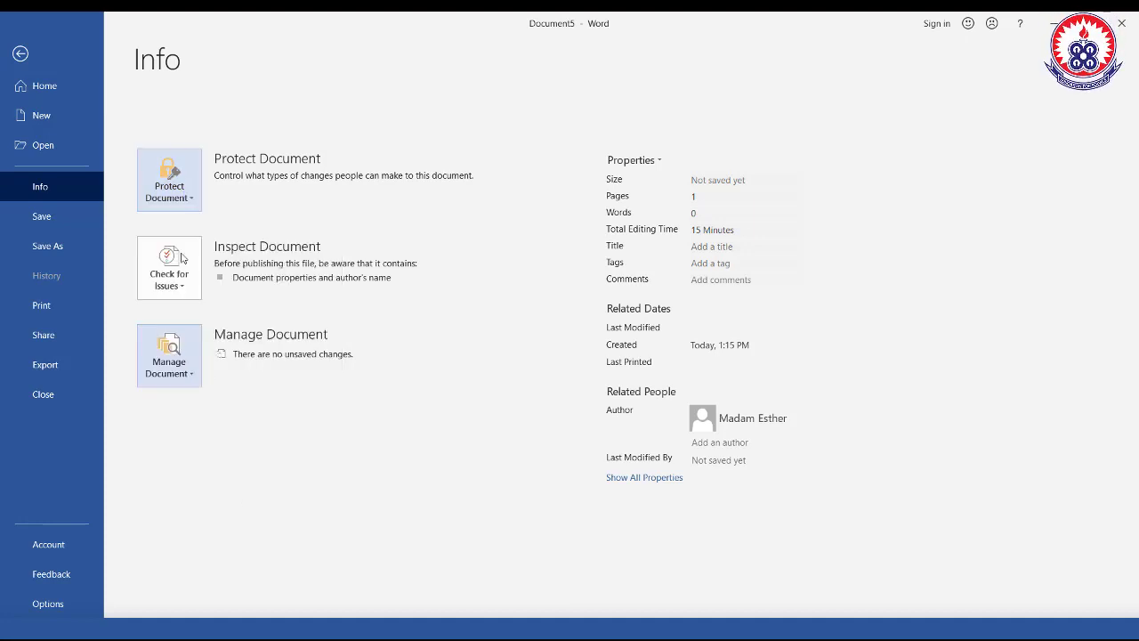
click(193, 202)
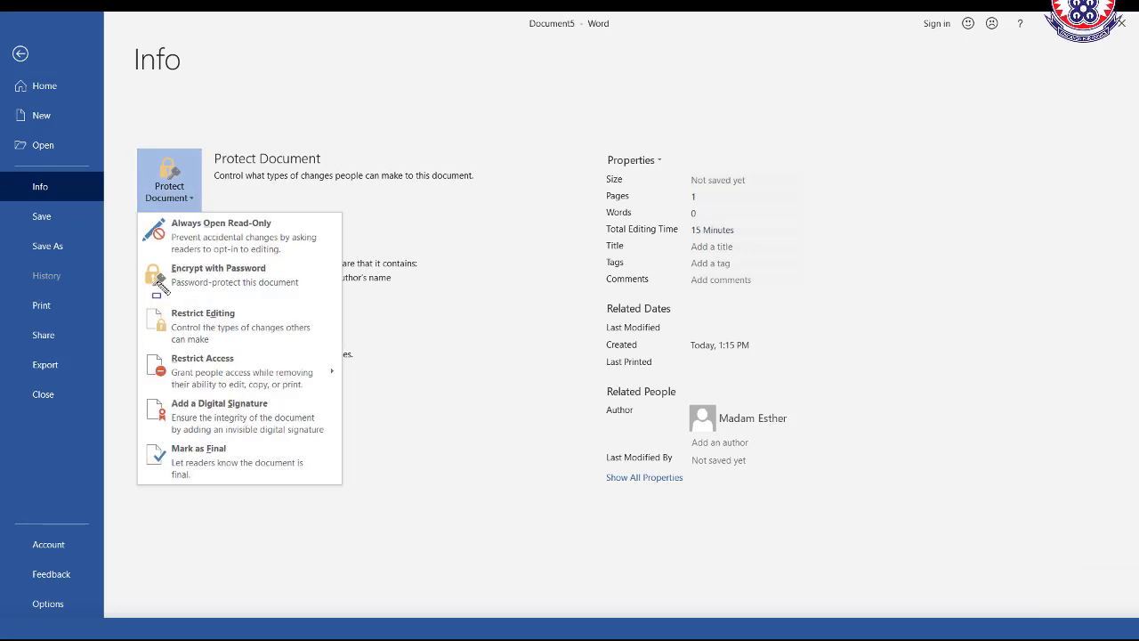
drag(140, 304, 335, 347)
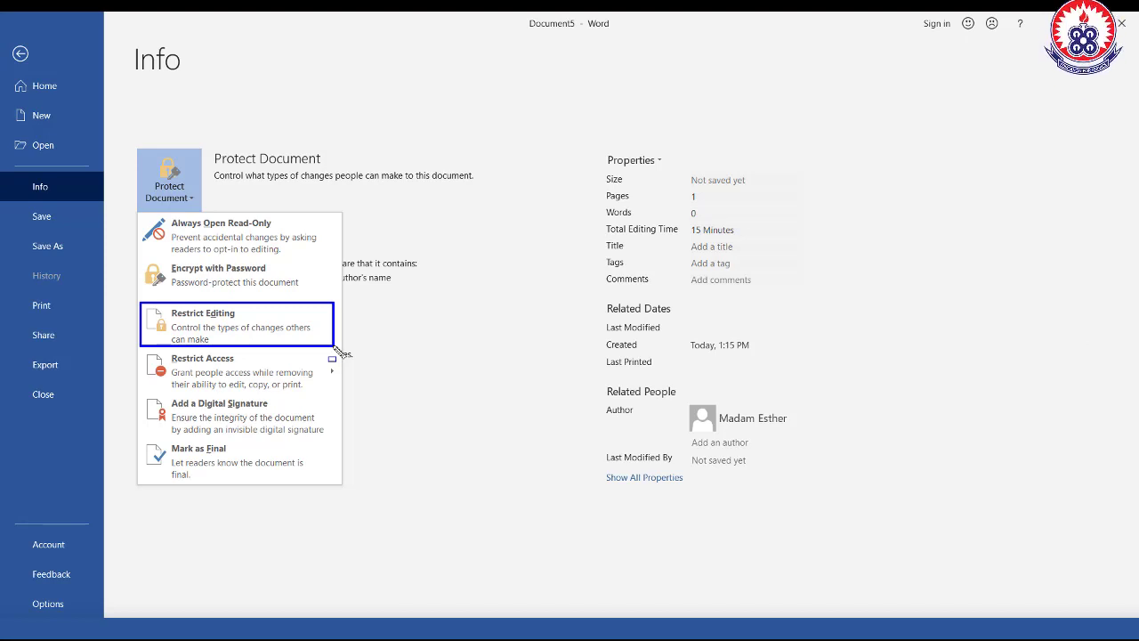
click(334, 351)
Step: Open the Restrict Editing settings, examine the formatting and editing restrictions, and close them without applying any
click(191, 203)
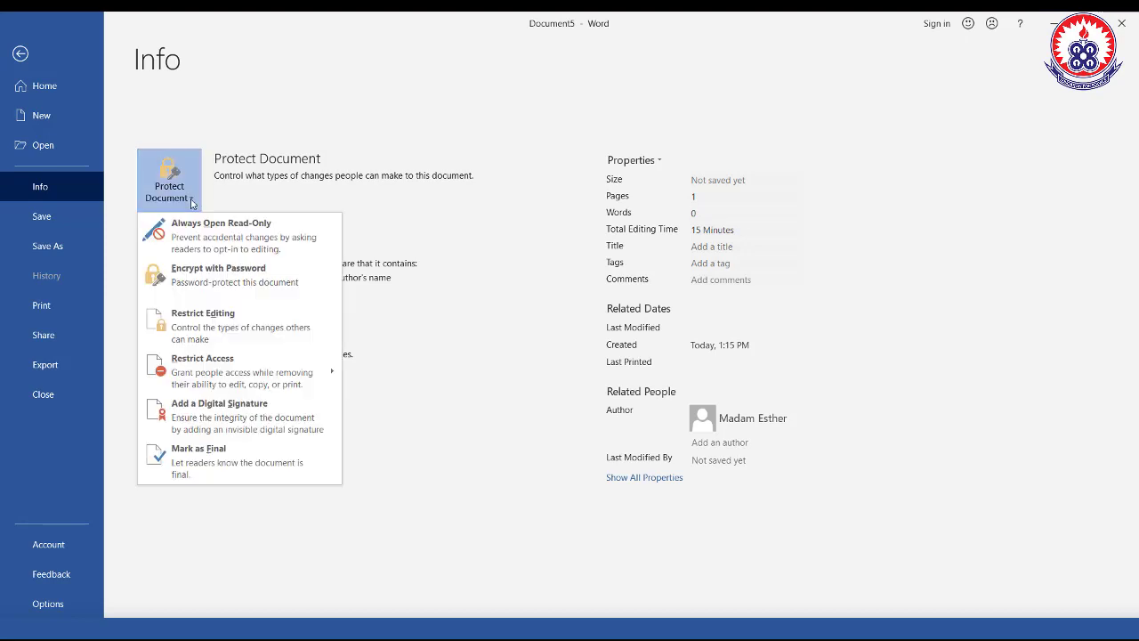
click(218, 329)
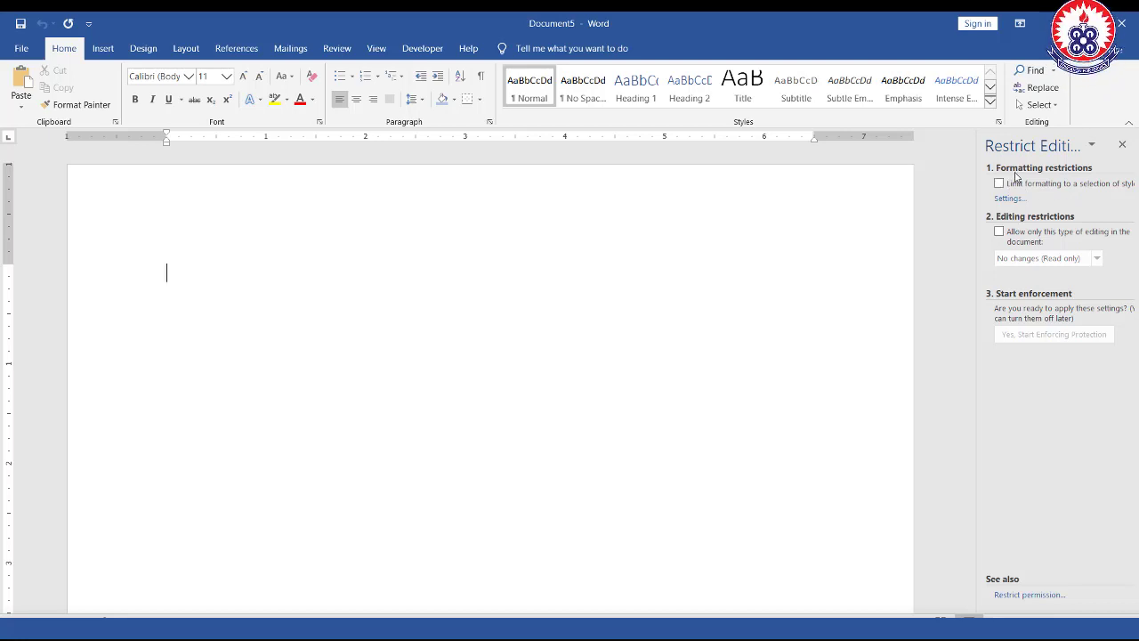
mouse_move(986, 163)
mouse_down()
mouse_move(1040, 190)
mouse_move(1135, 197)
mouse_up()
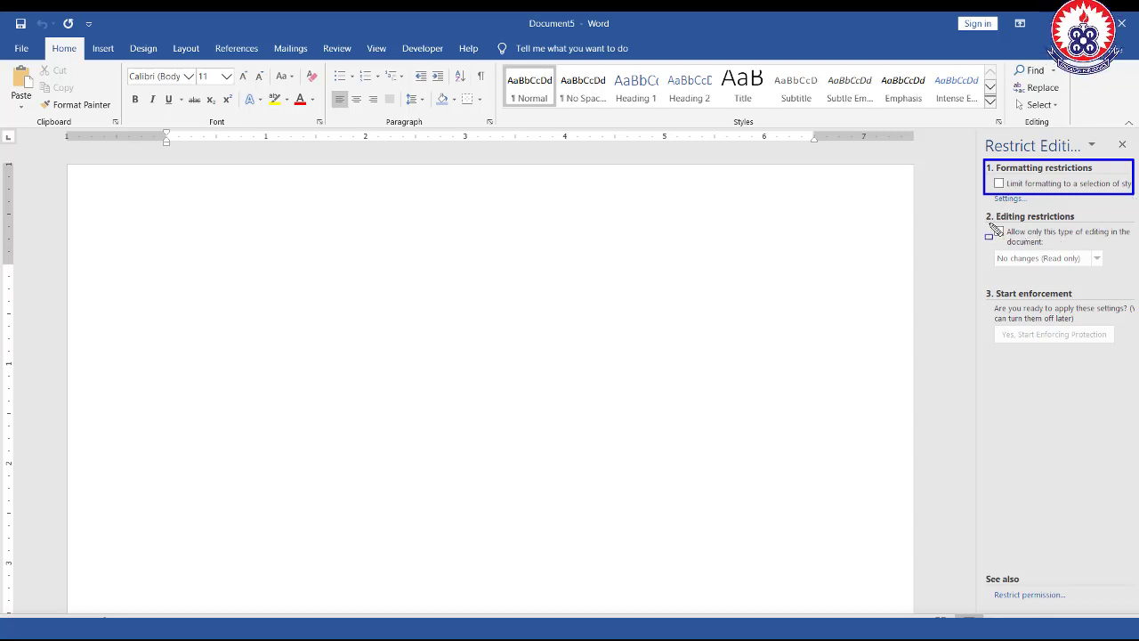
drag(986, 220, 1134, 275)
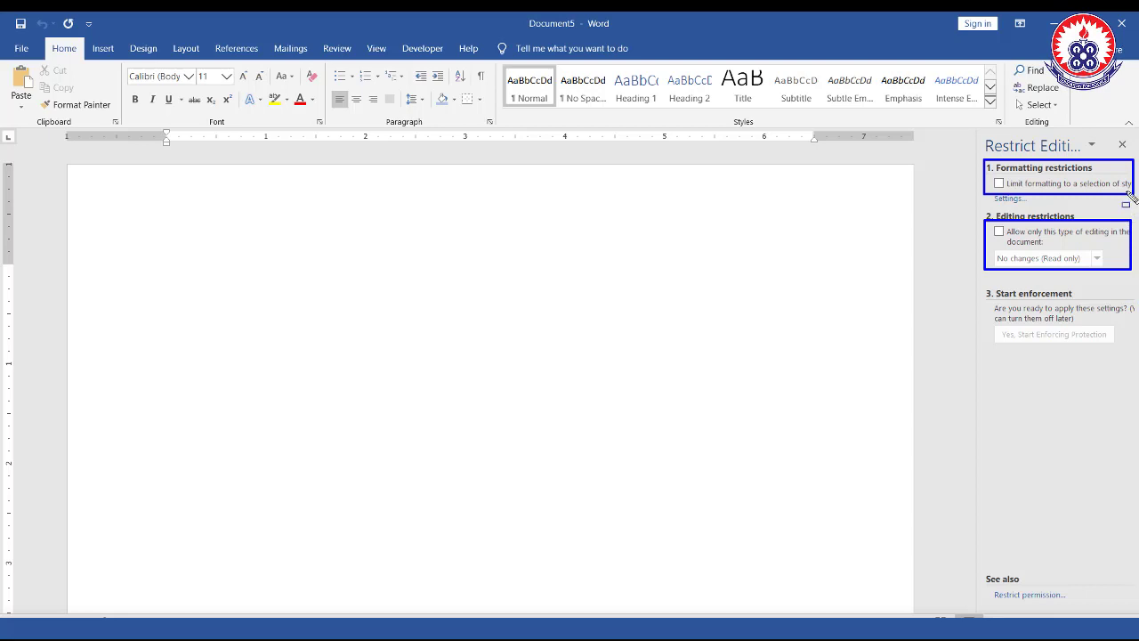
click(1122, 144)
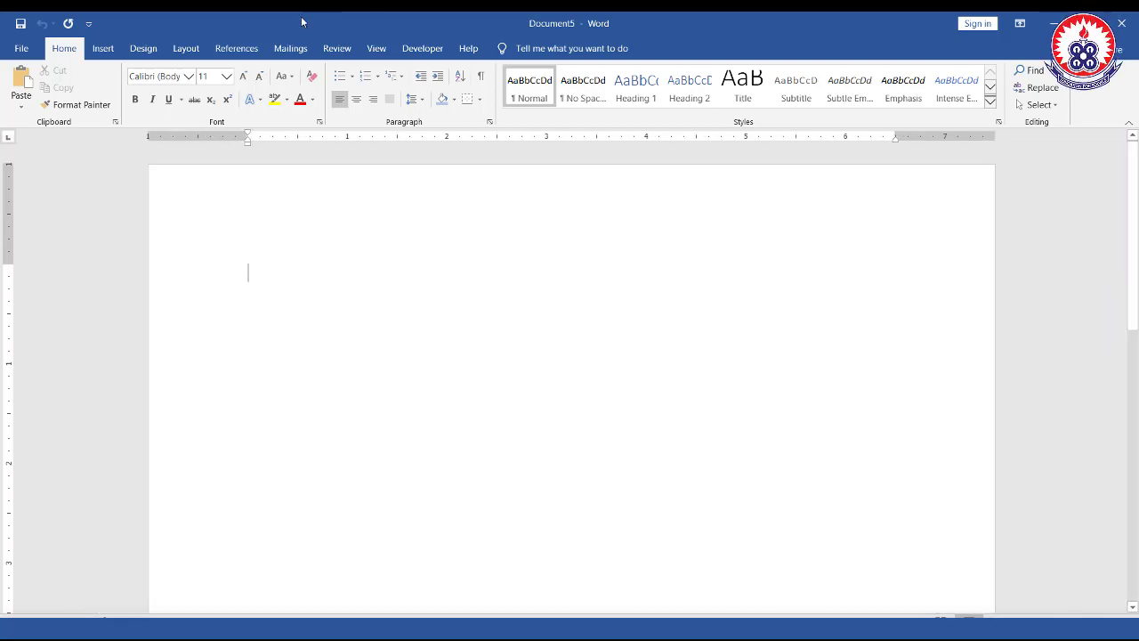
Step: Return to the document's protection options and examine Restrict Access and Add a Digital Signature
click(20, 49)
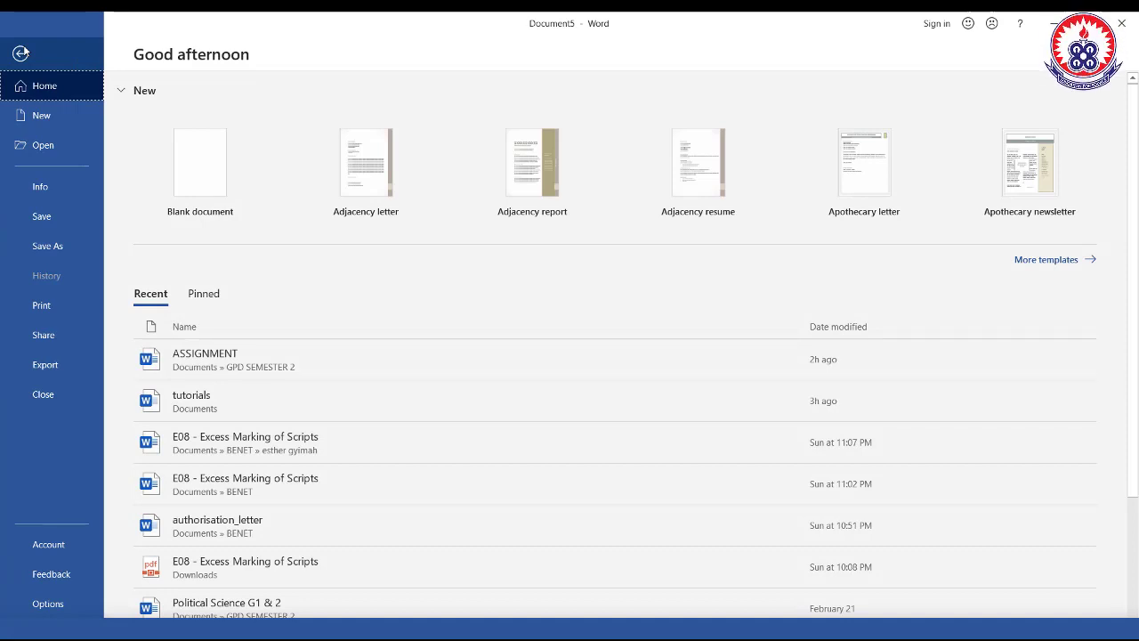
click(56, 188)
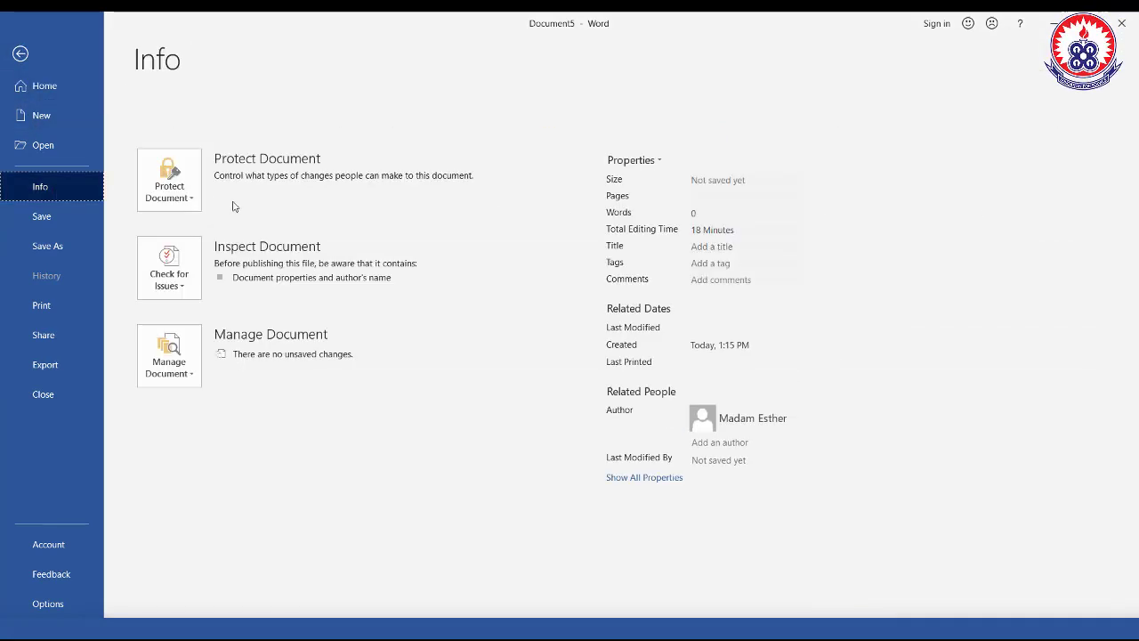
click(193, 203)
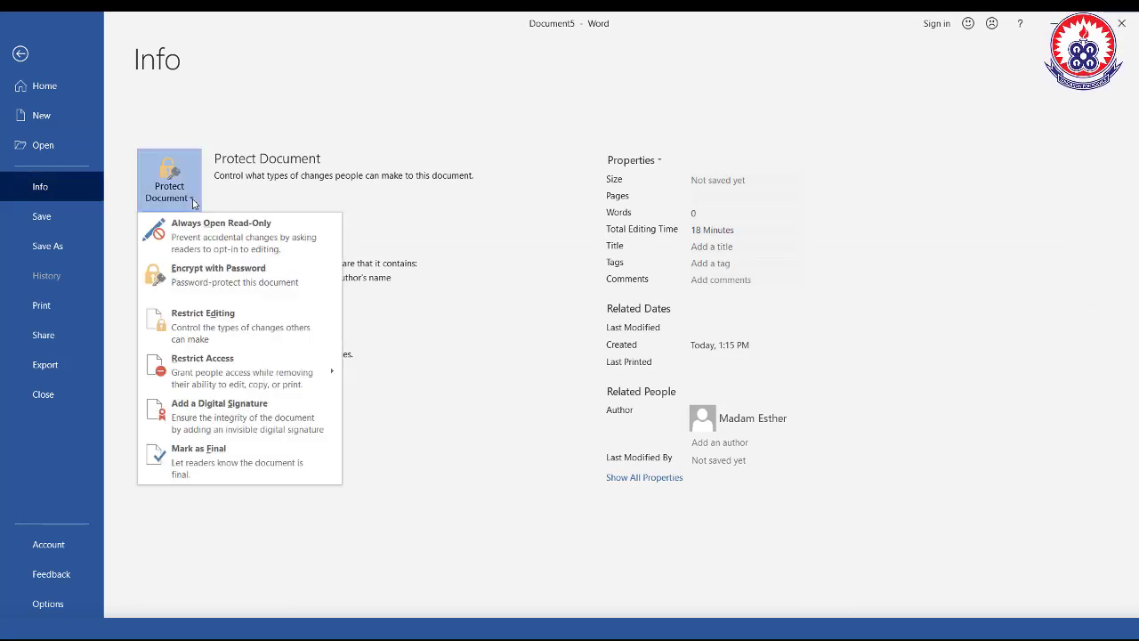
mouse_move(257, 379)
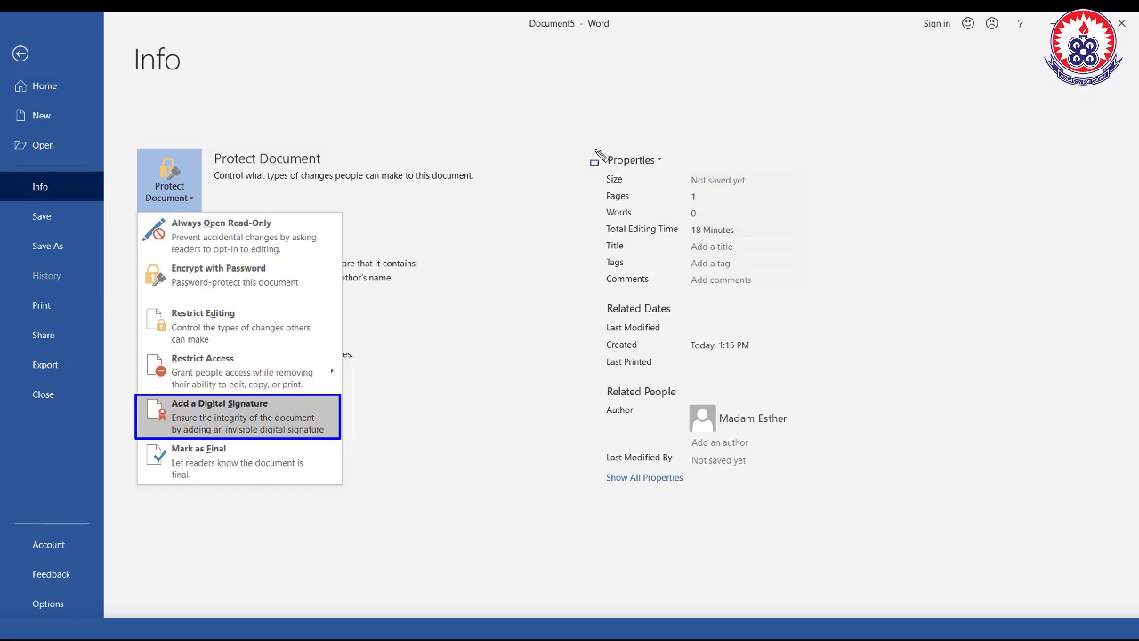
Step: Examine the document's properties, including pages, words and total editing time, along with its related dates and related people
drag(594, 148, 783, 289)
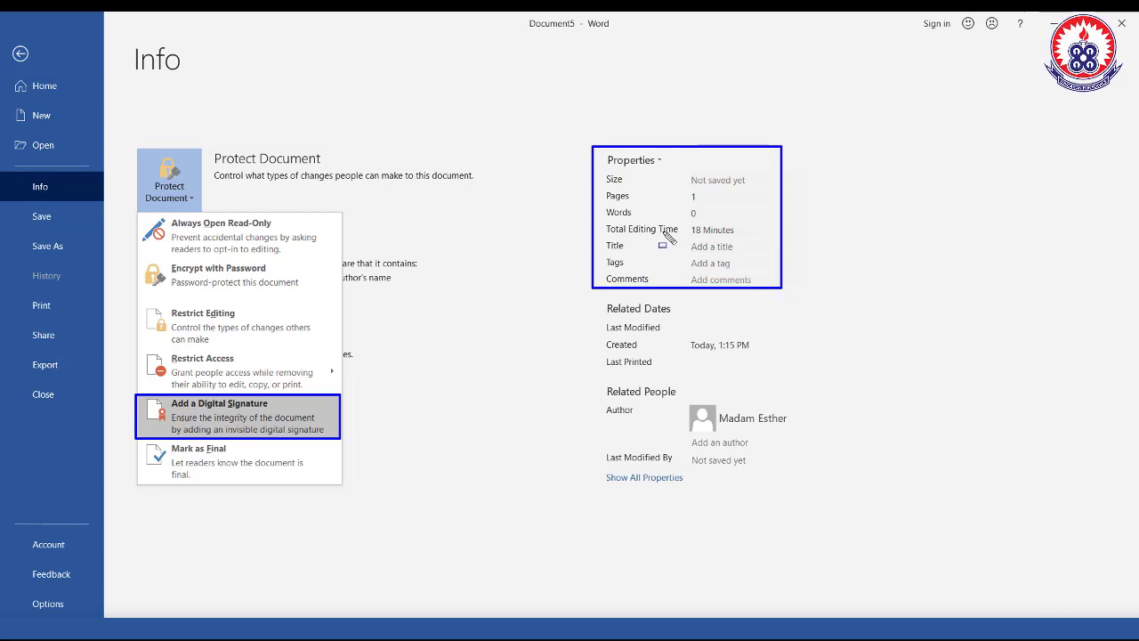
drag(606, 219, 749, 236)
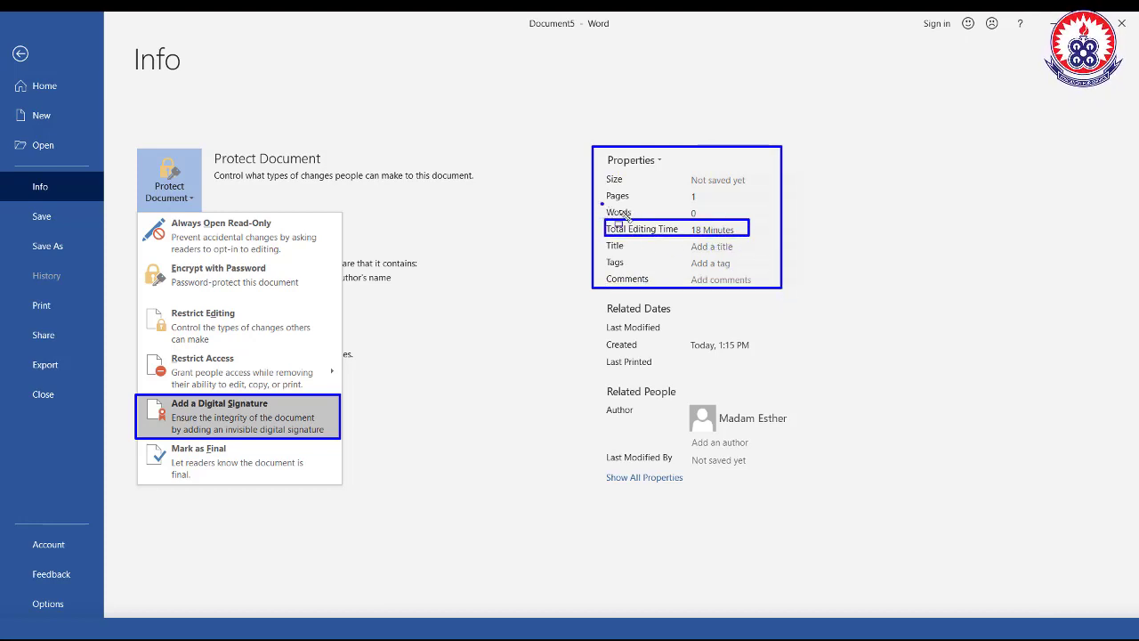
drag(601, 204, 719, 220)
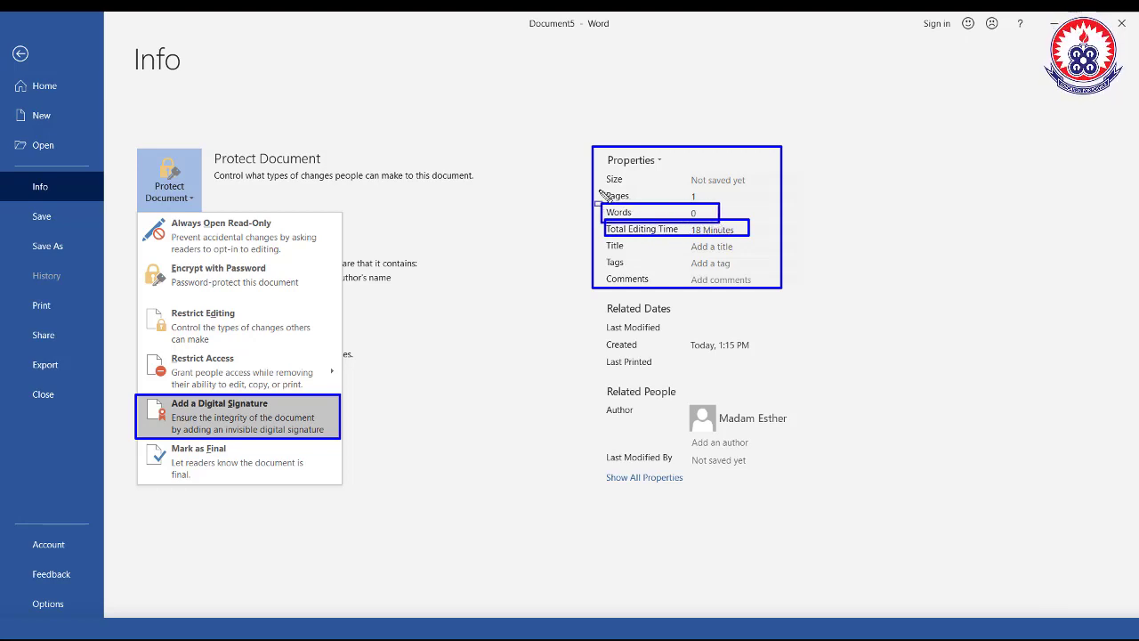
drag(603, 189, 716, 203)
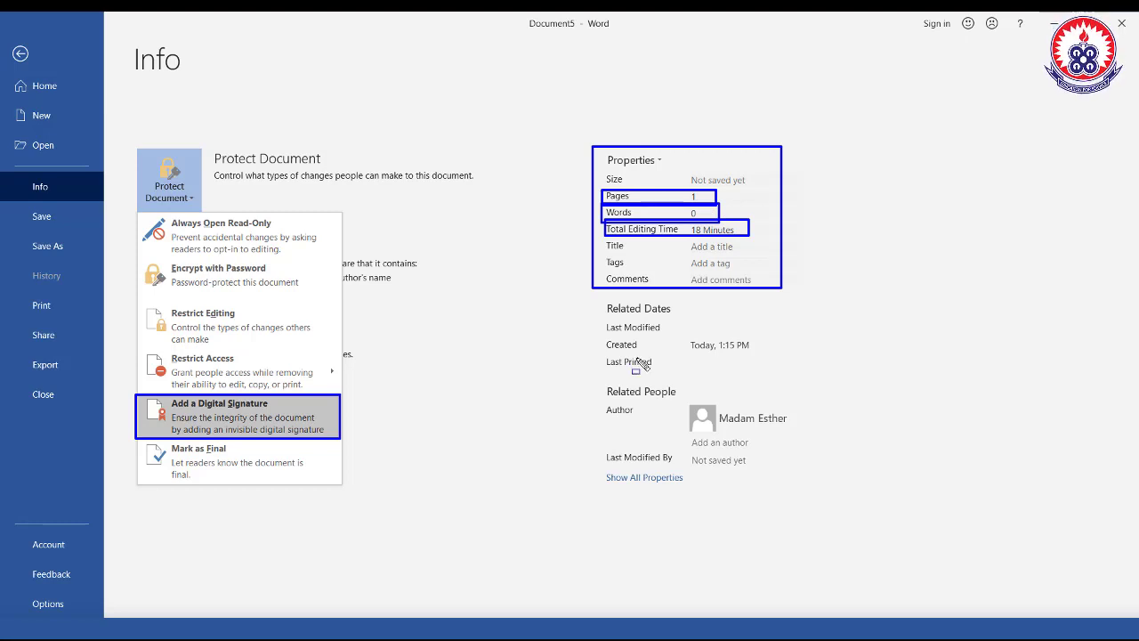
mouse_move(600, 300)
mouse_down()
mouse_move(728, 384)
mouse_move(770, 388)
mouse_move(767, 372)
mouse_up()
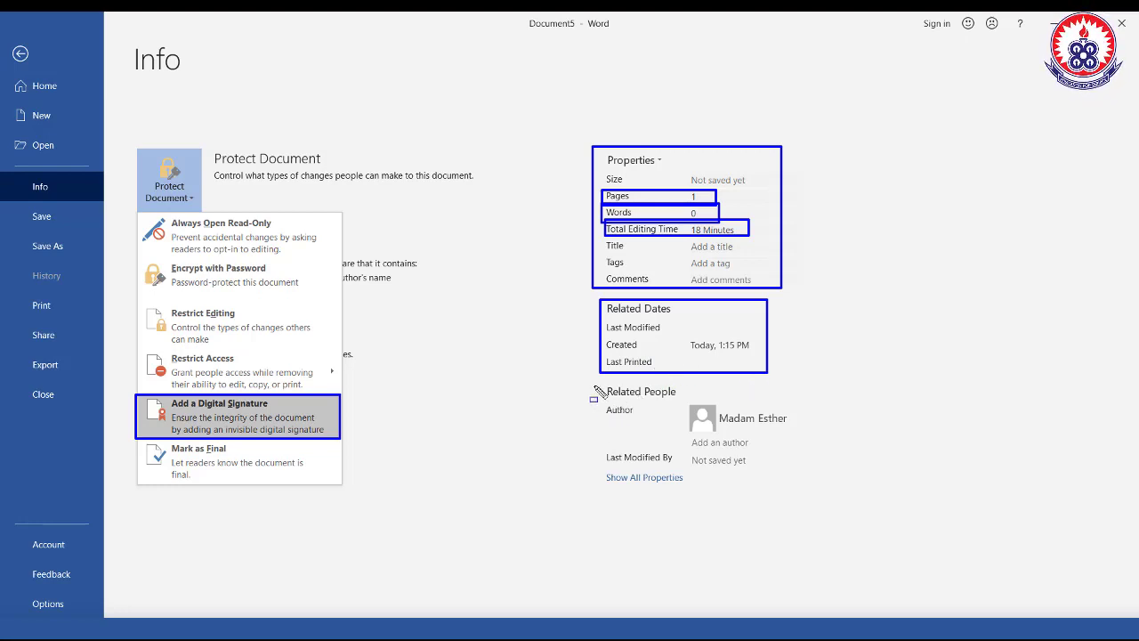
drag(594, 382, 805, 479)
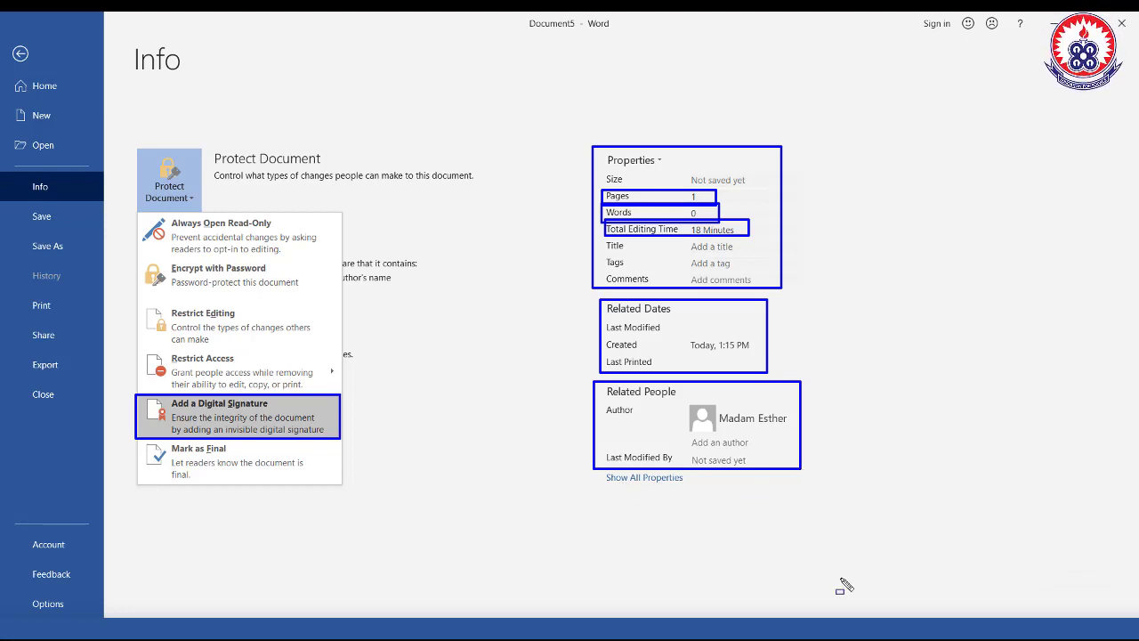
key(Escape)
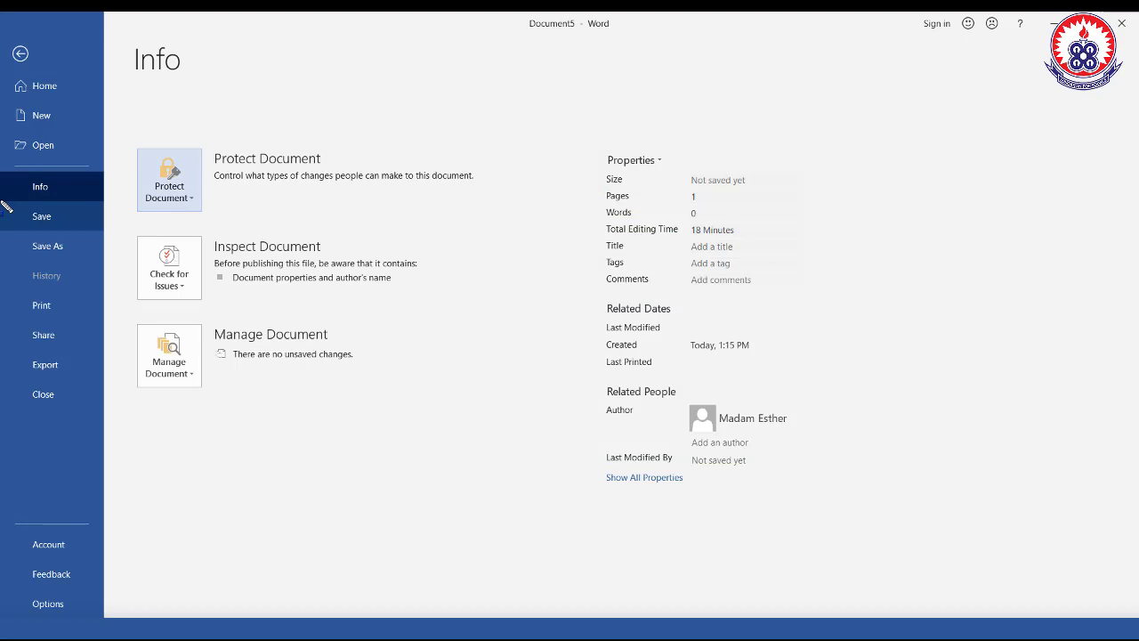
Step: Examine the Save command among the file commands, going back to the blank document and reopening the file view in between
drag(3, 199, 110, 231)
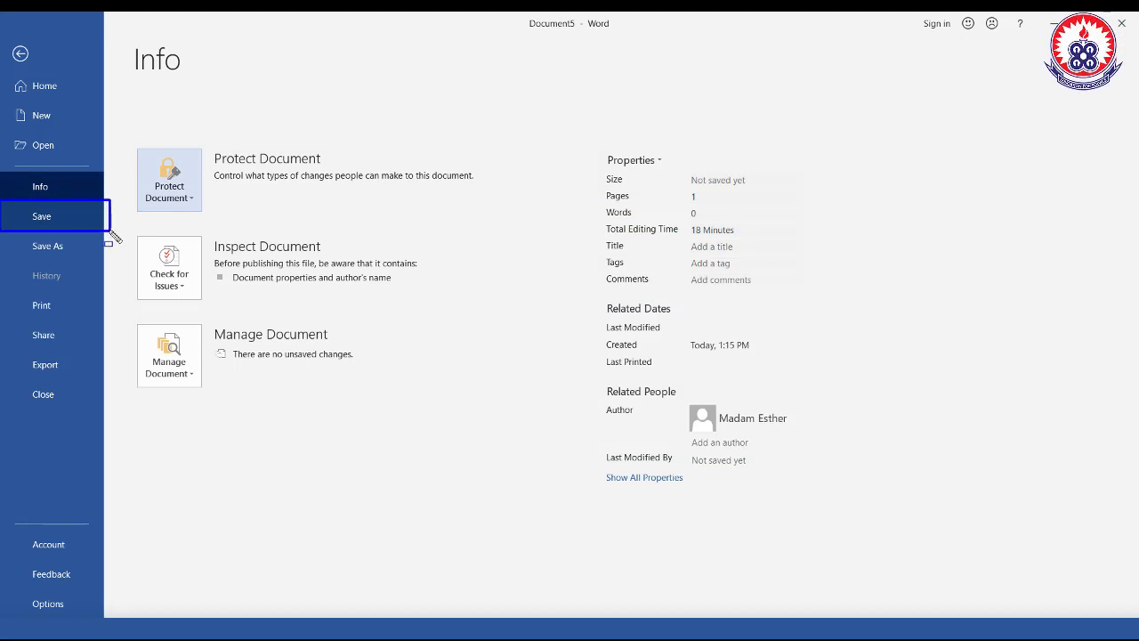
key(Escape)
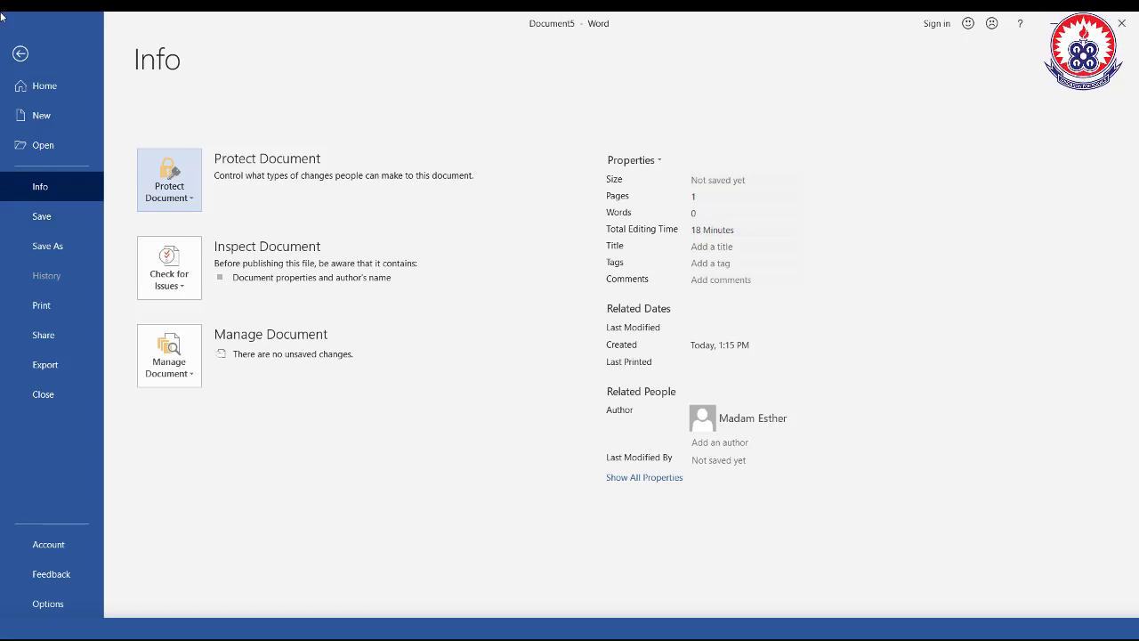
click(22, 56)
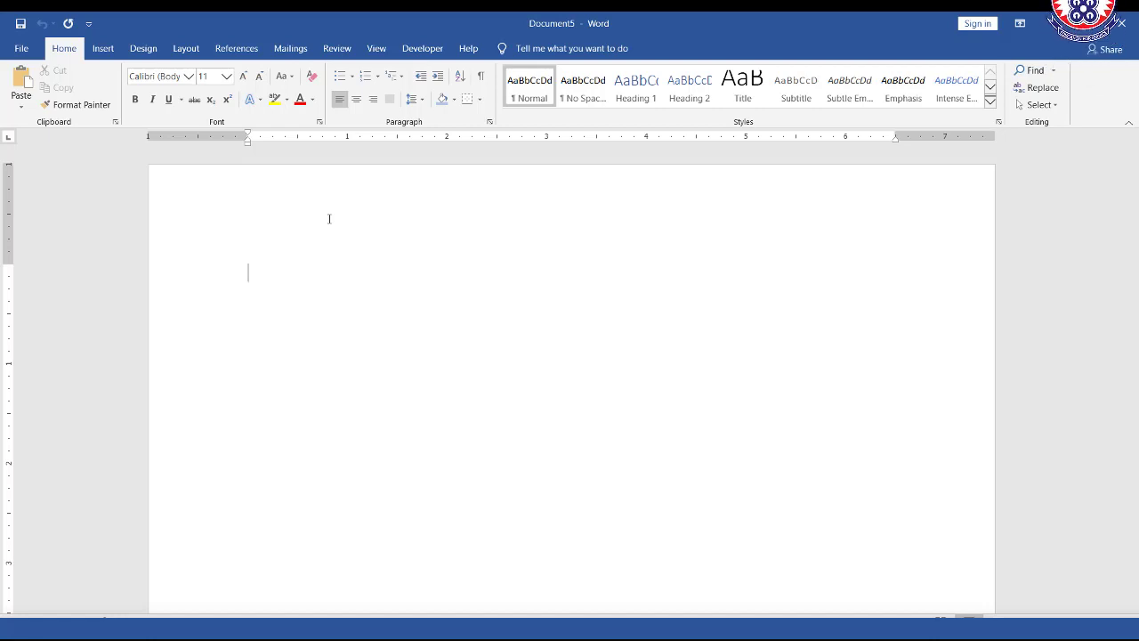
click(20, 50)
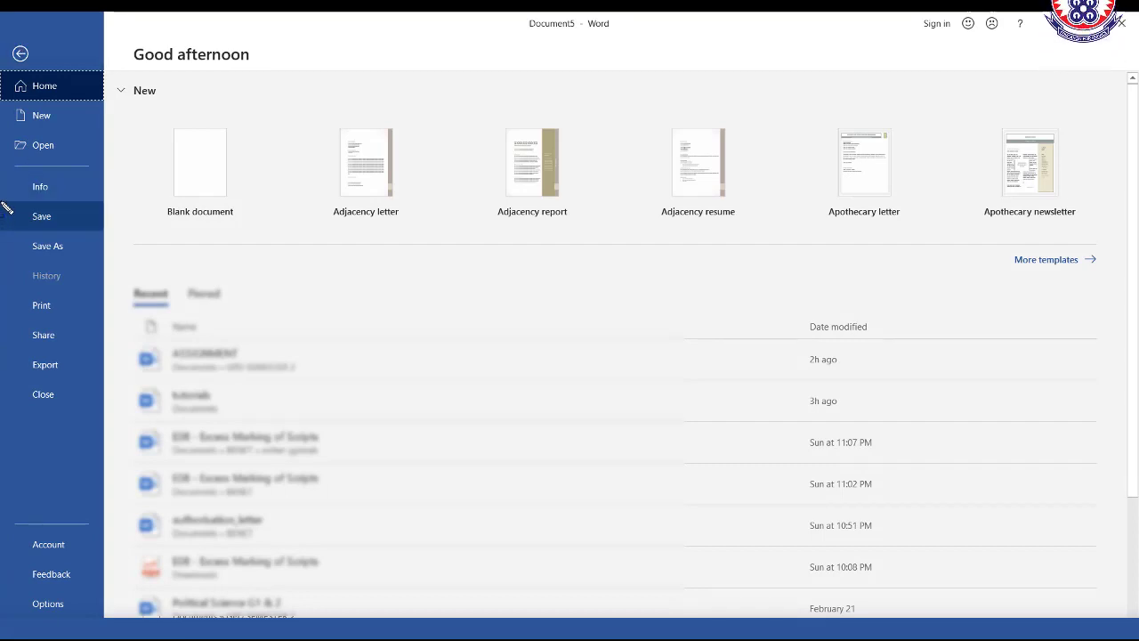
drag(2, 201, 109, 231)
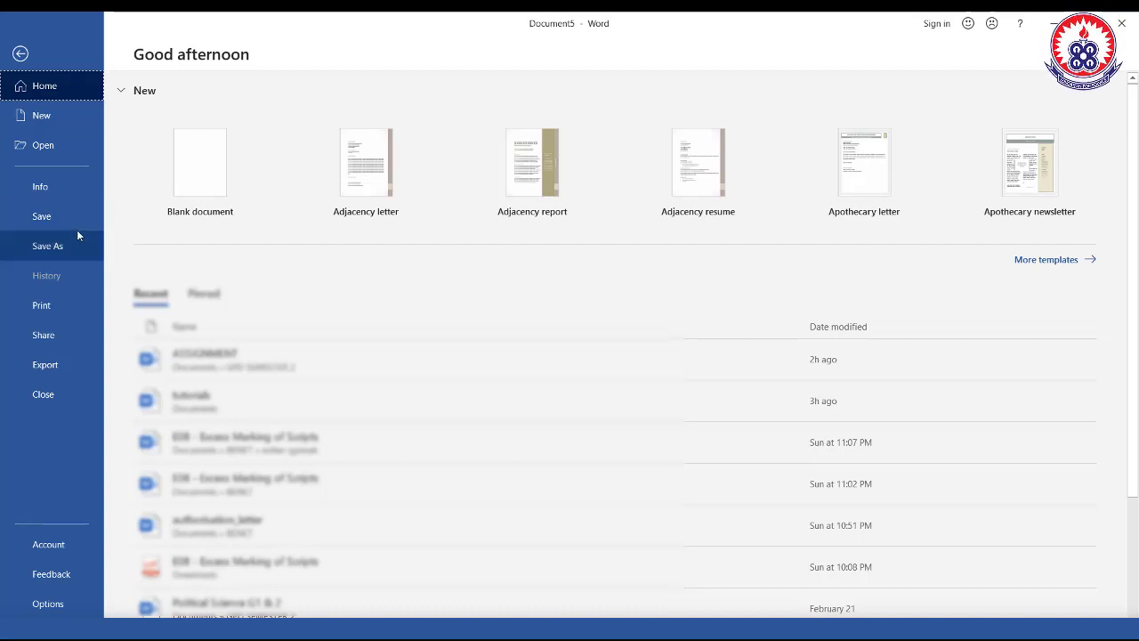
Step: Start saving the blank document and examine the available locations: recent folders, OneDrive, This PC, Add a Place and Browse
click(55, 220)
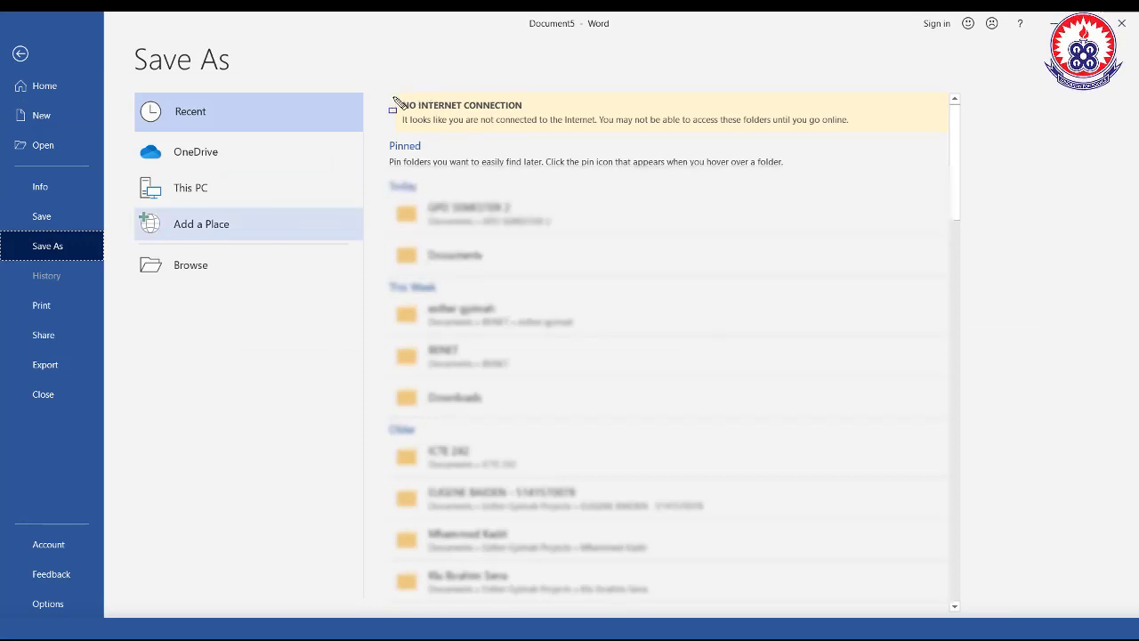
drag(384, 144, 956, 615)
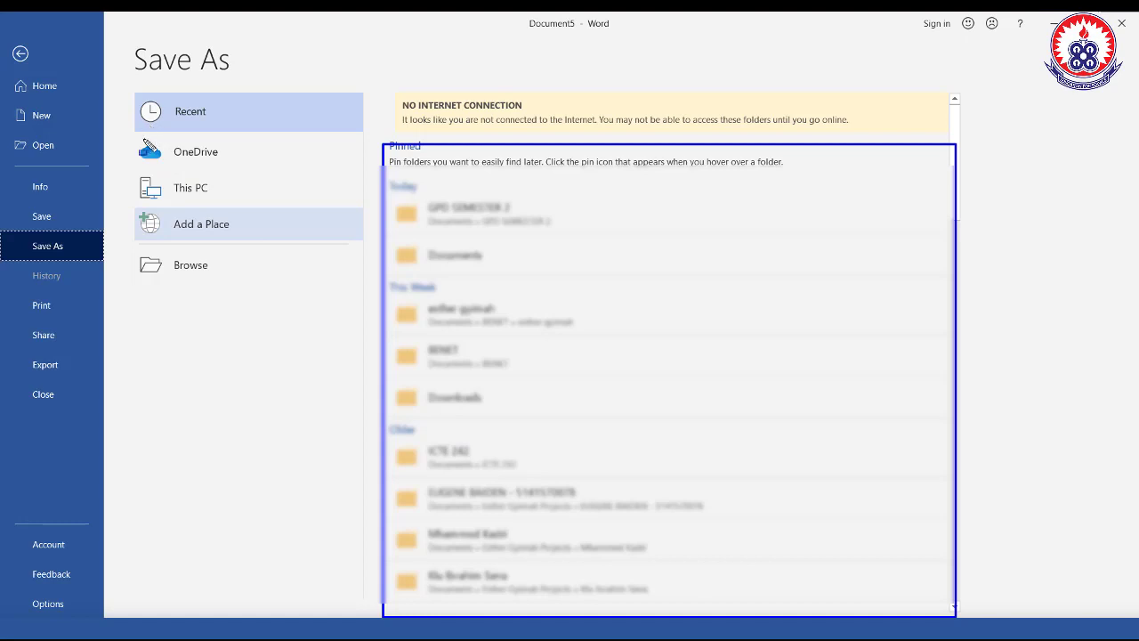
drag(127, 138, 231, 164)
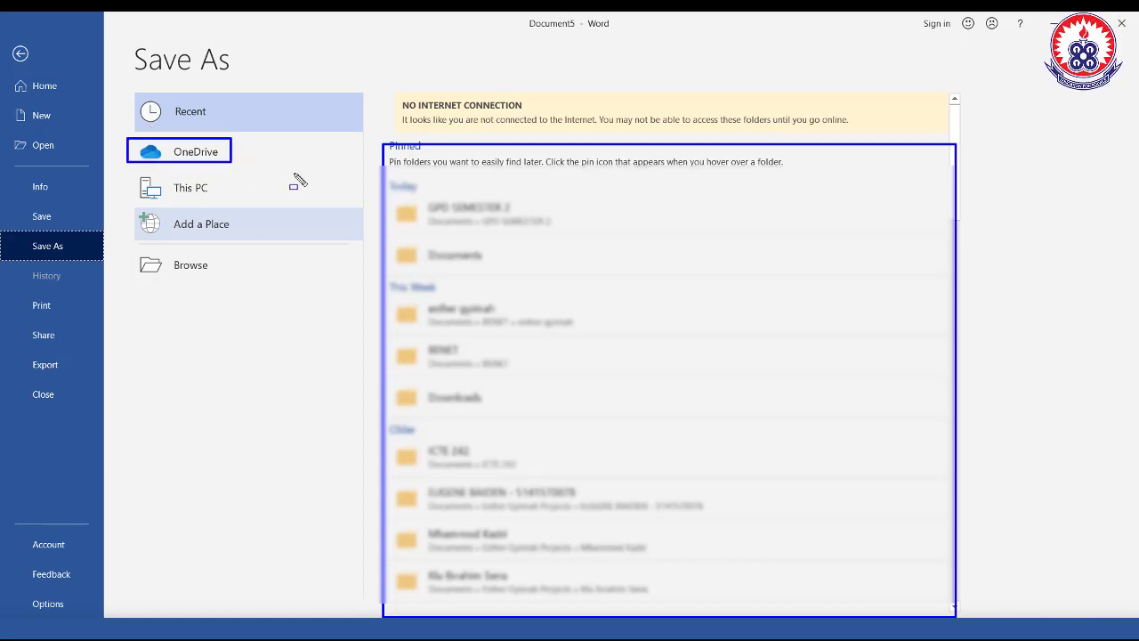
drag(298, 181, 362, 172)
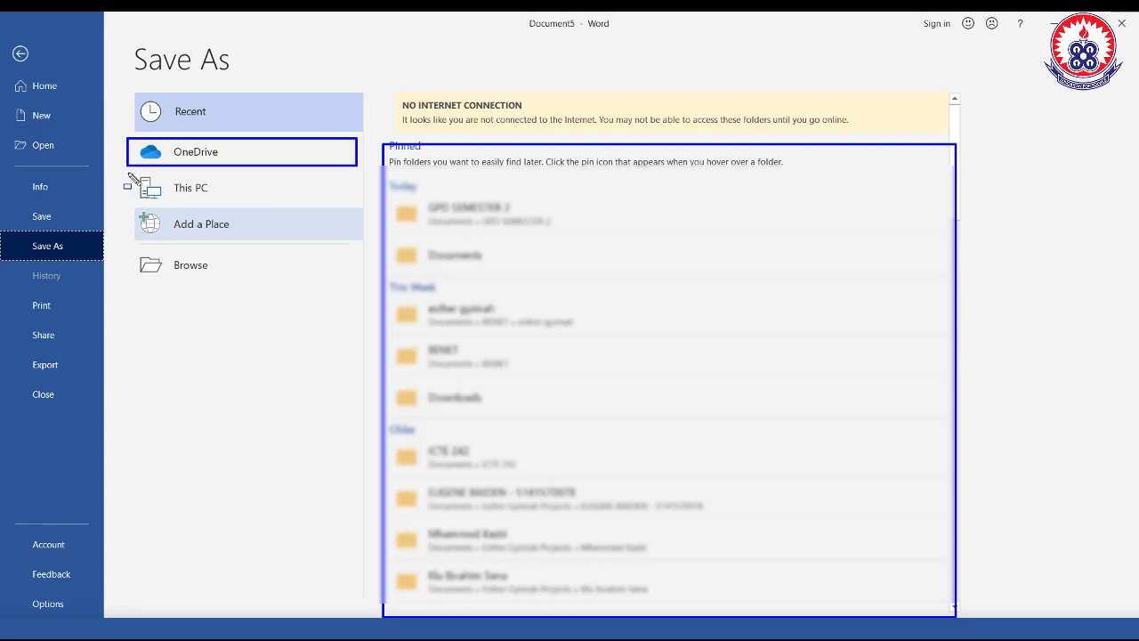
drag(130, 174, 365, 212)
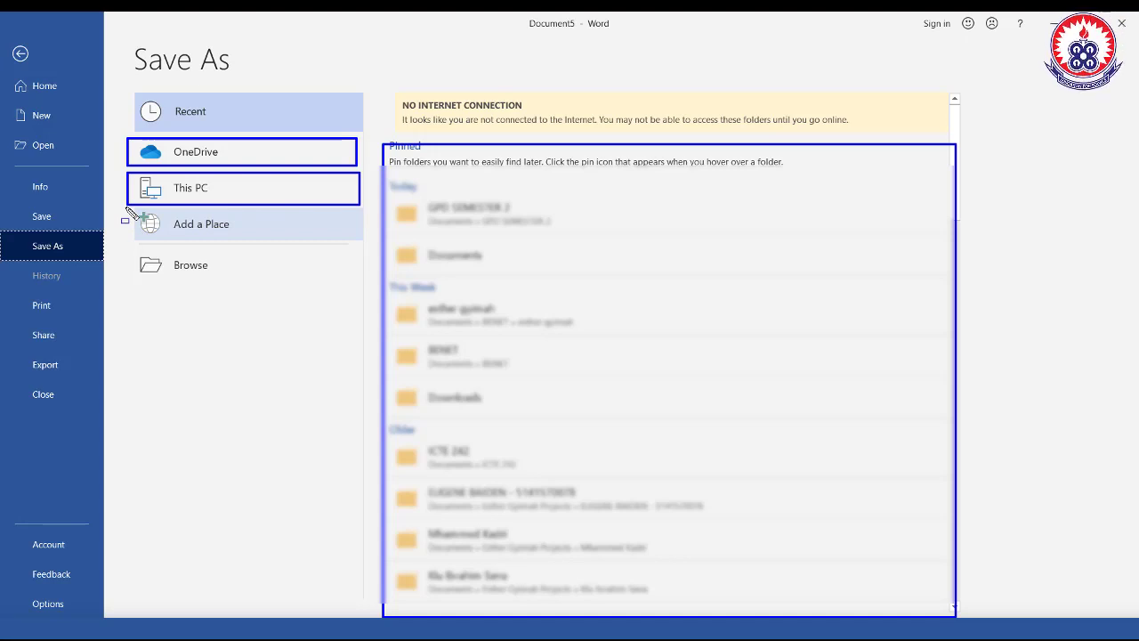
mouse_move(127, 207)
mouse_down()
mouse_move(315, 252)
mouse_move(365, 244)
mouse_up()
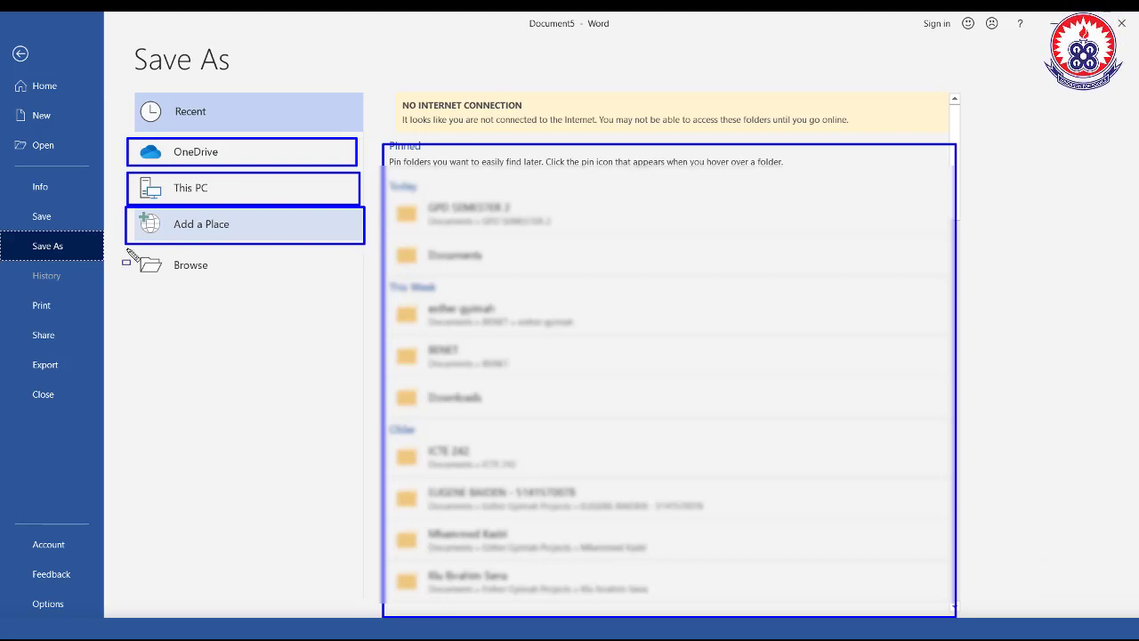
mouse_move(126, 250)
mouse_down()
mouse_move(267, 288)
mouse_move(321, 295)
mouse_move(359, 283)
mouse_up()
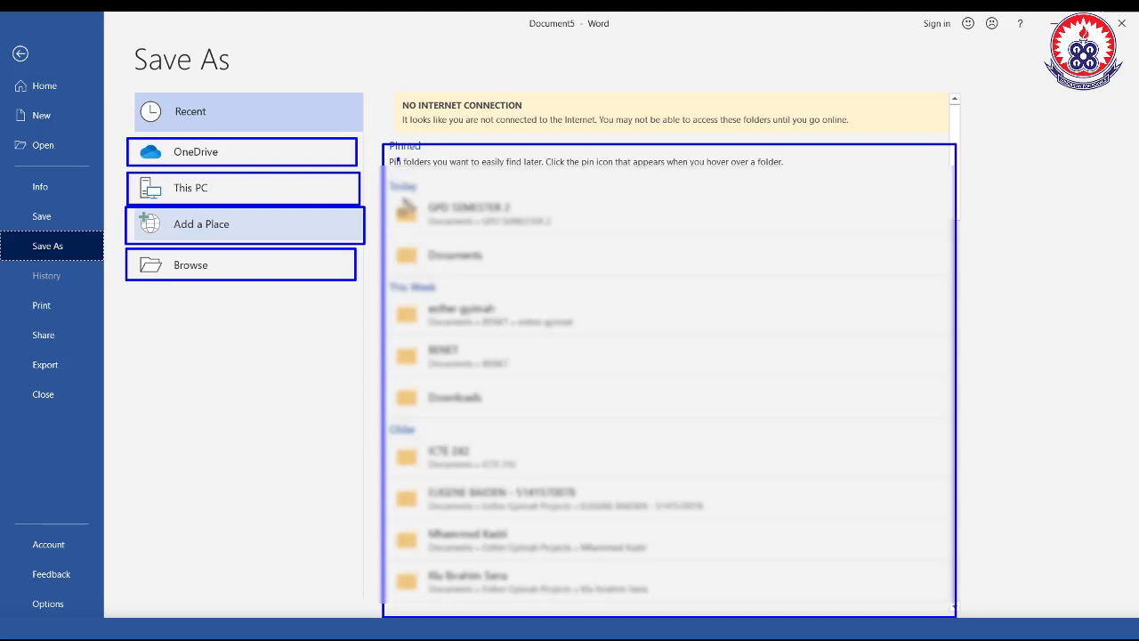
mouse_move(398, 158)
mouse_down()
mouse_move(492, 460)
mouse_move(722, 559)
mouse_move(771, 598)
mouse_move(817, 601)
mouse_up()
drag(398, 161, 499, 494)
drag(681, 608, 824, 610)
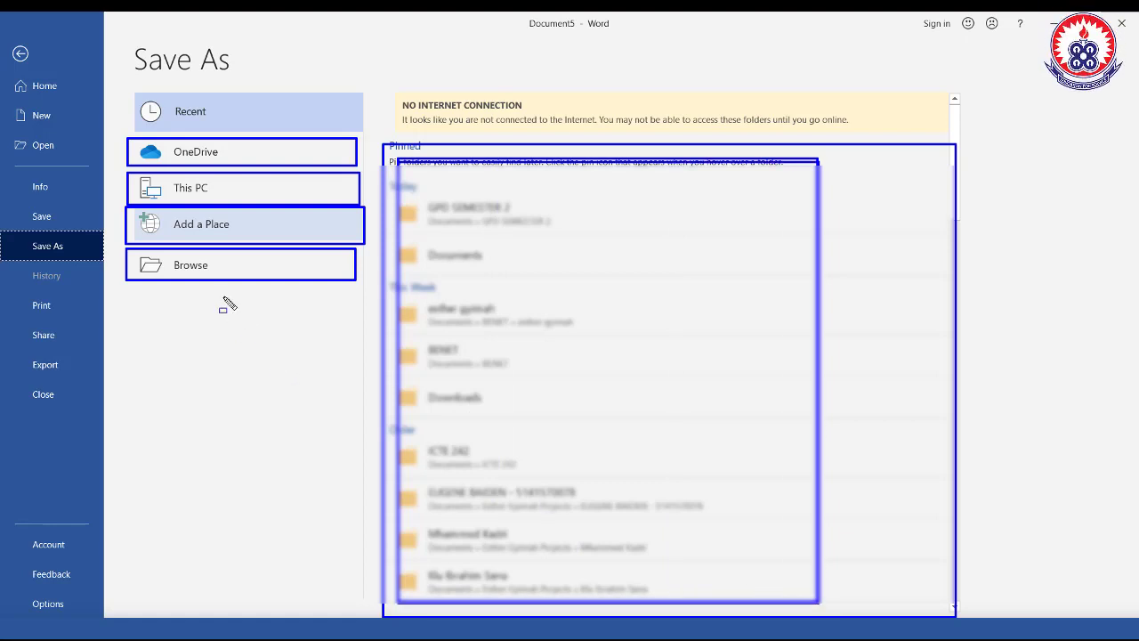
key(Escape)
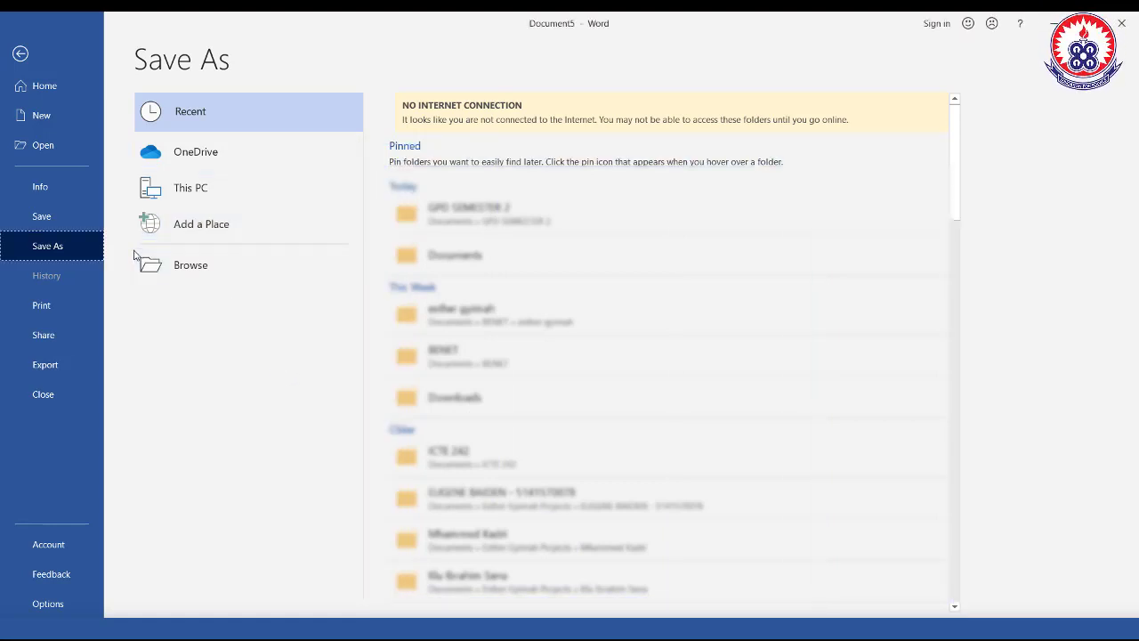
mouse_move(128, 247)
mouse_down()
mouse_move(349, 295)
mouse_move(362, 283)
mouse_up()
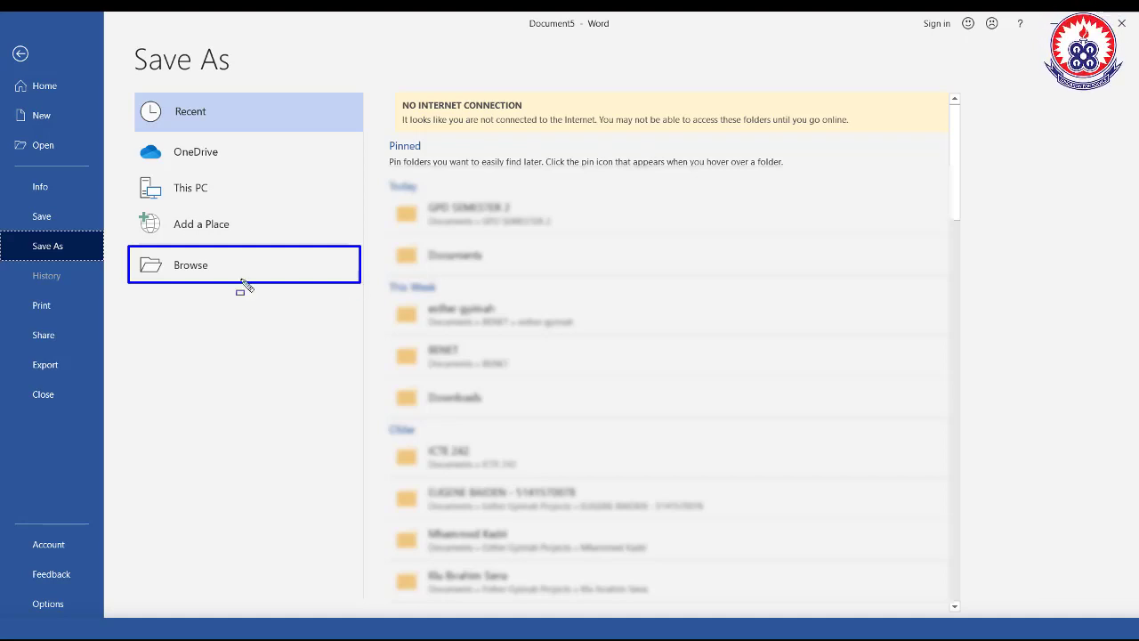
key(Escape)
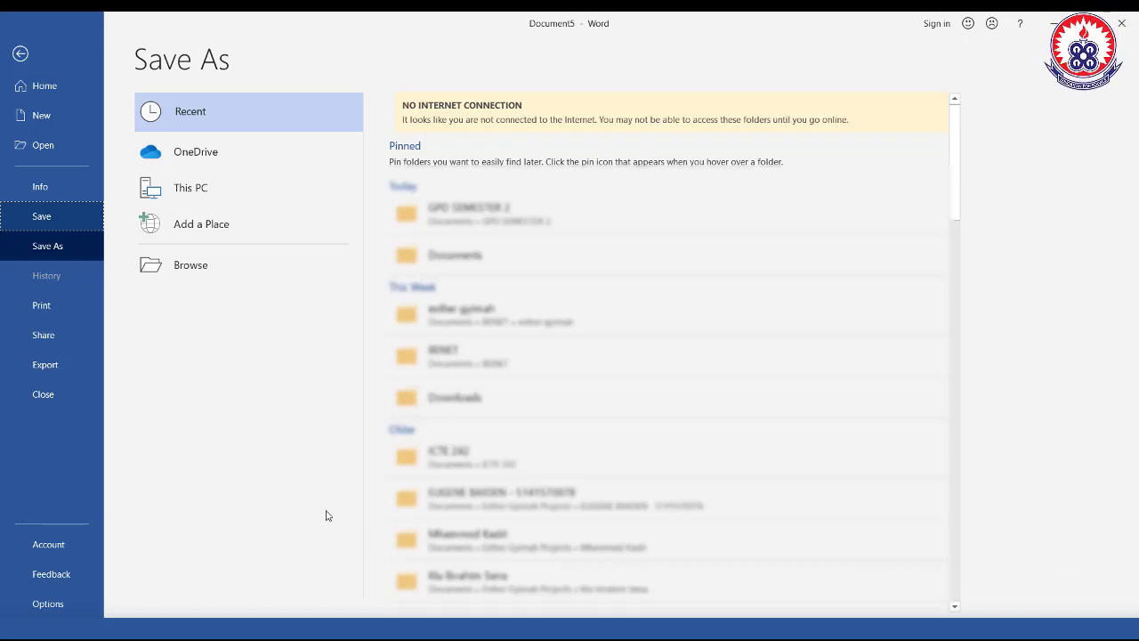
Step: Browse for a save location, move the Save As dialog clear of the window's corner to examine it, and close it without saving
click(191, 265)
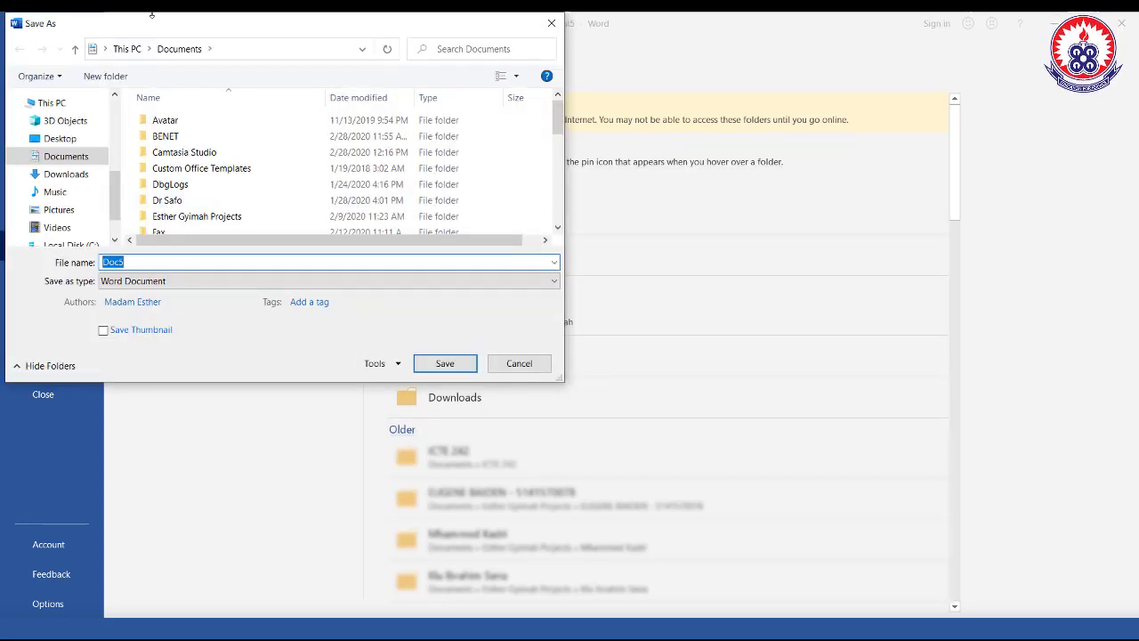
drag(153, 25, 369, 81)
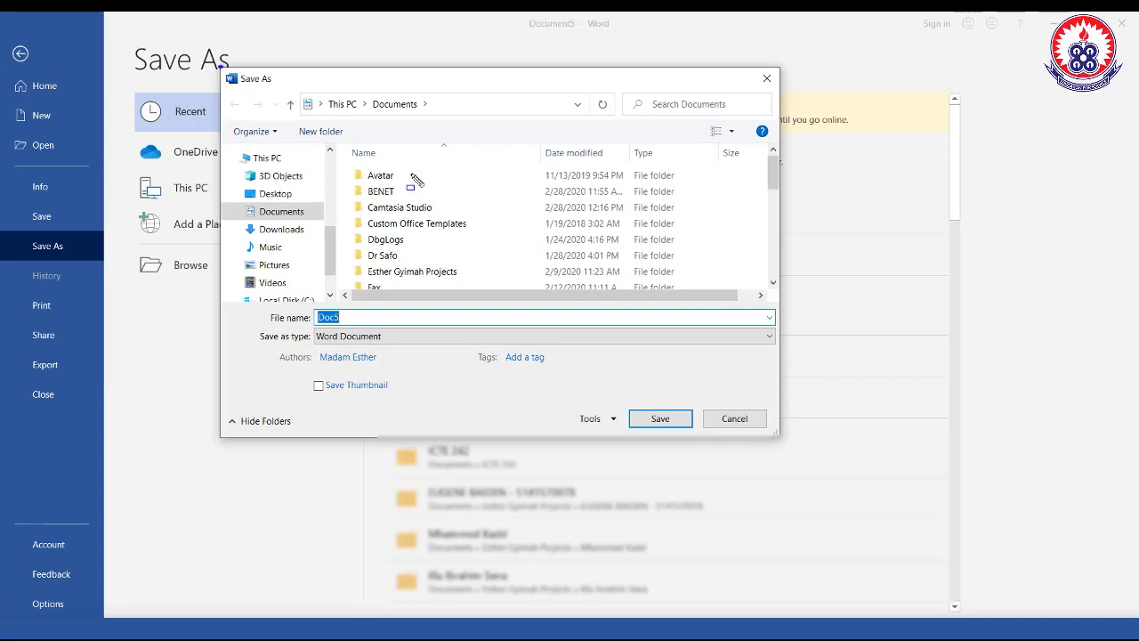
mouse_move(411, 174)
mouse_down()
mouse_move(756, 362)
mouse_move(775, 377)
mouse_move(783, 443)
mouse_up()
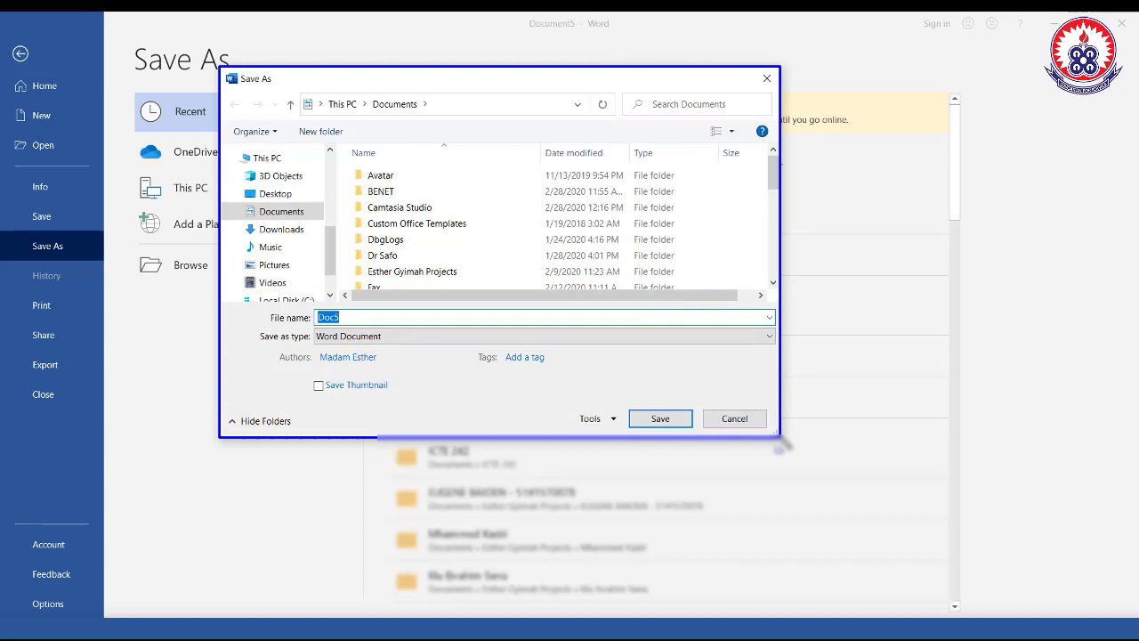
key(Escape)
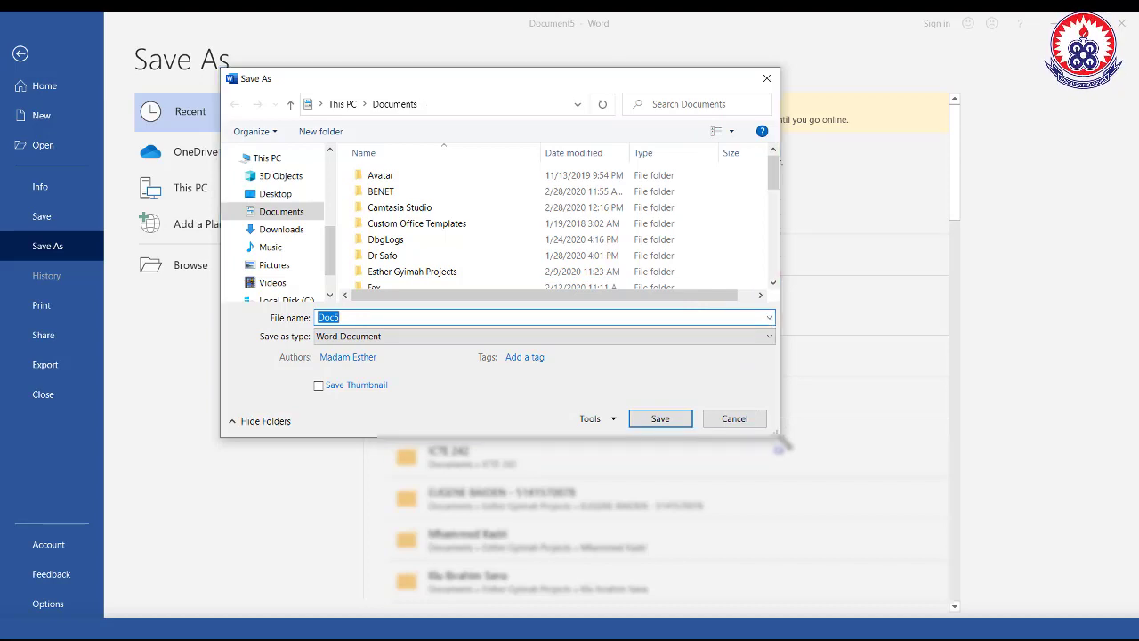
key(Escape)
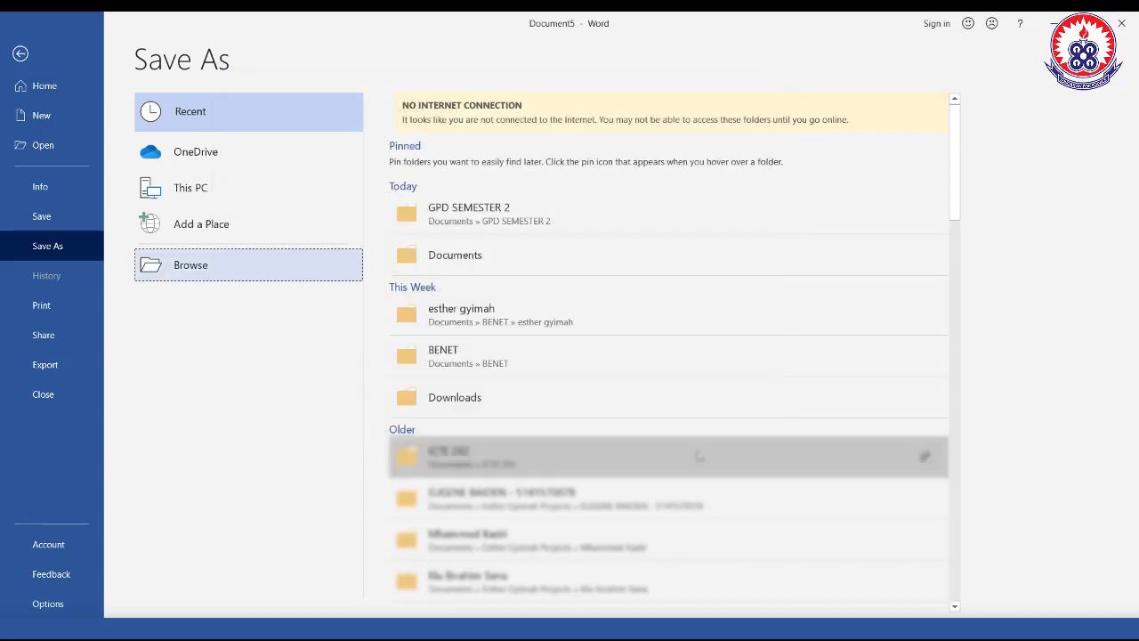
Step: Start saving the document again, browse for a location, and choose the Desktop as the destination folder
click(57, 218)
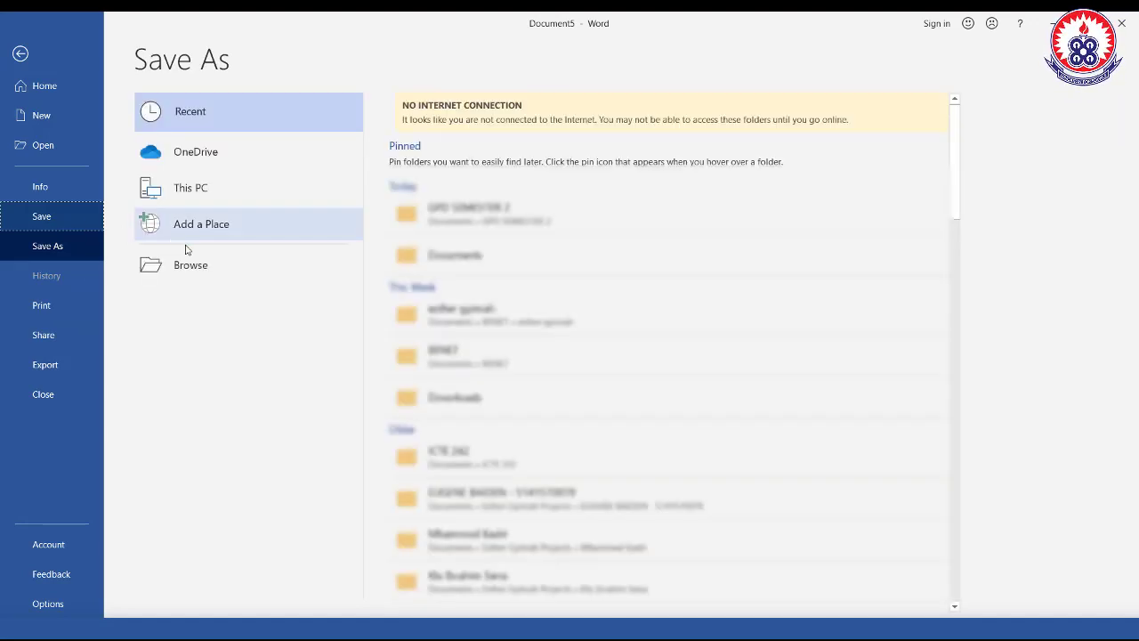
click(210, 269)
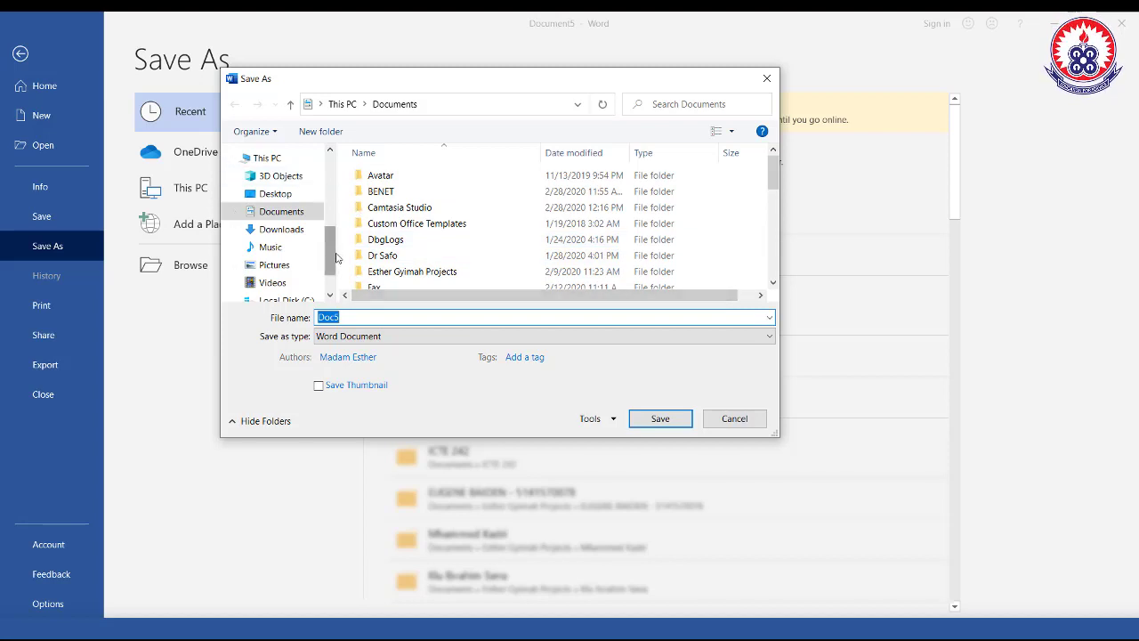
drag(337, 233, 336, 177)
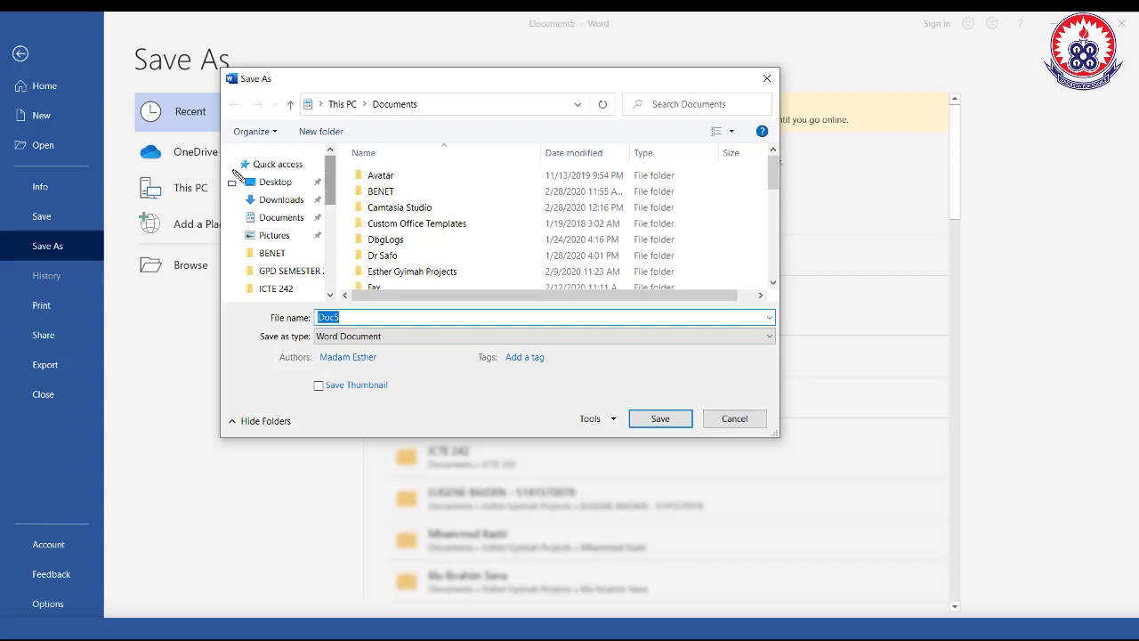
drag(230, 173, 310, 193)
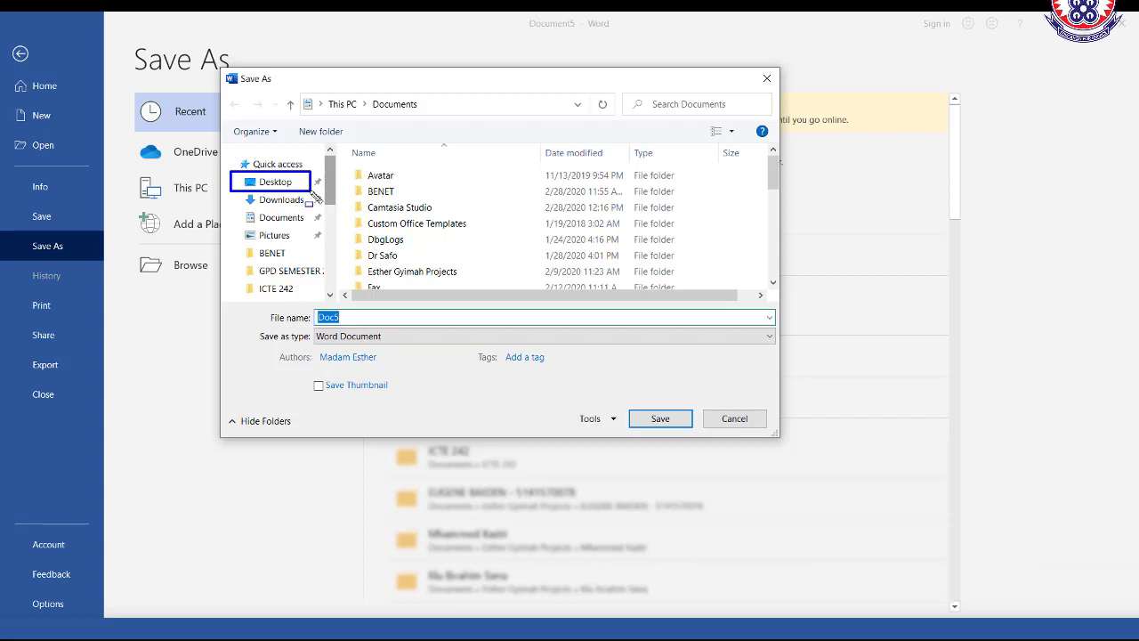
key(Escape)
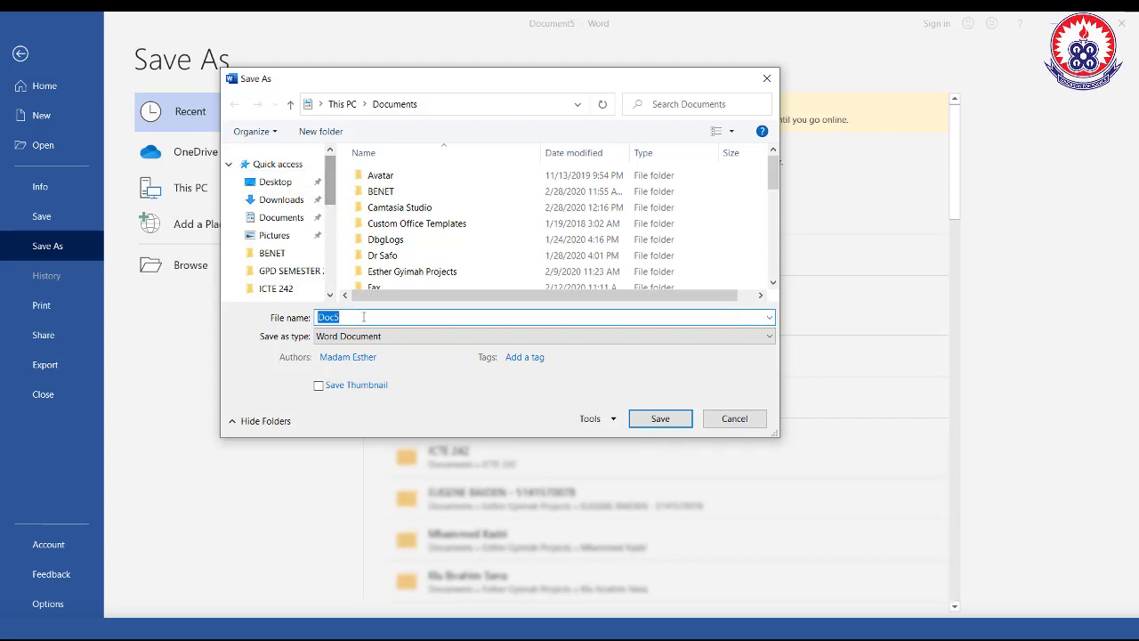
click(266, 185)
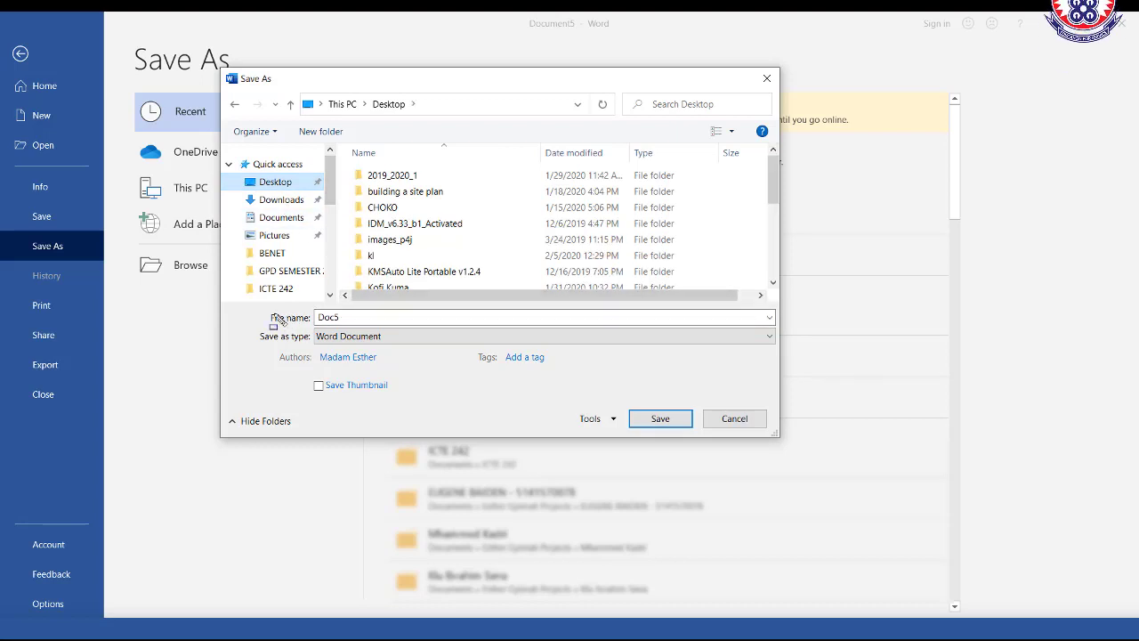
Step: Replace the proposed file name with "political science group one and two"
click(321, 316)
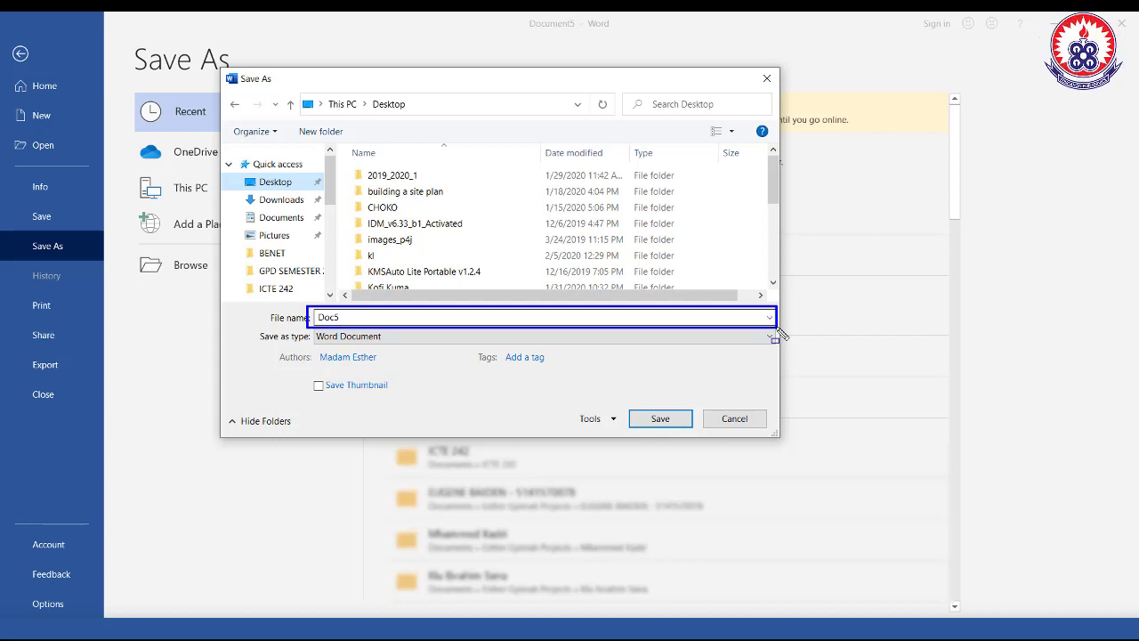
click(523, 318)
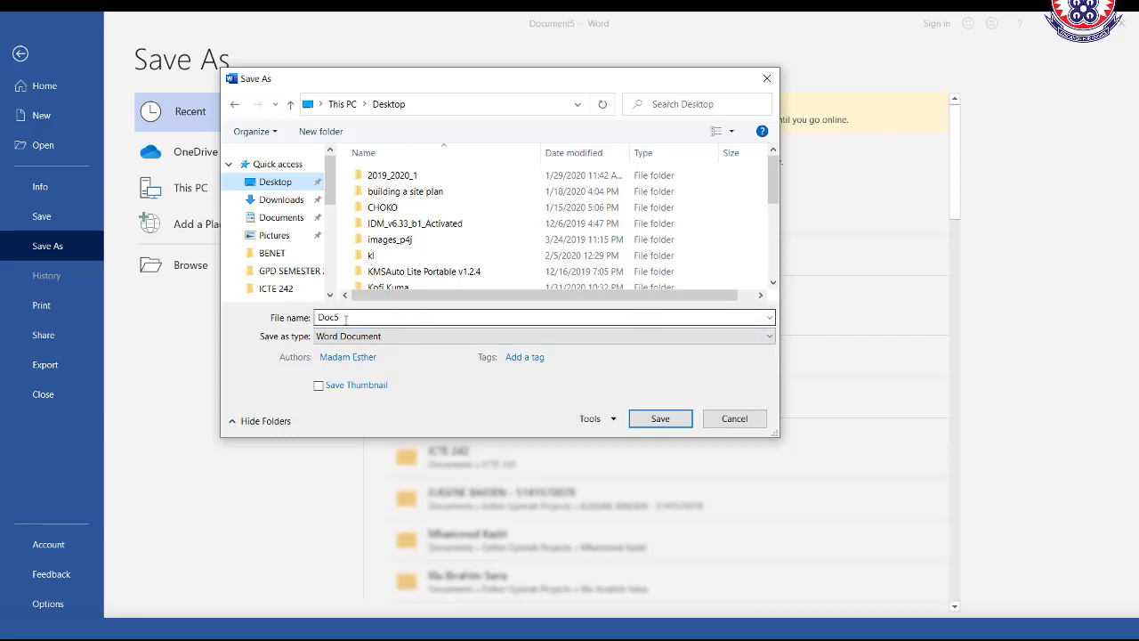
drag(523, 319, 312, 322)
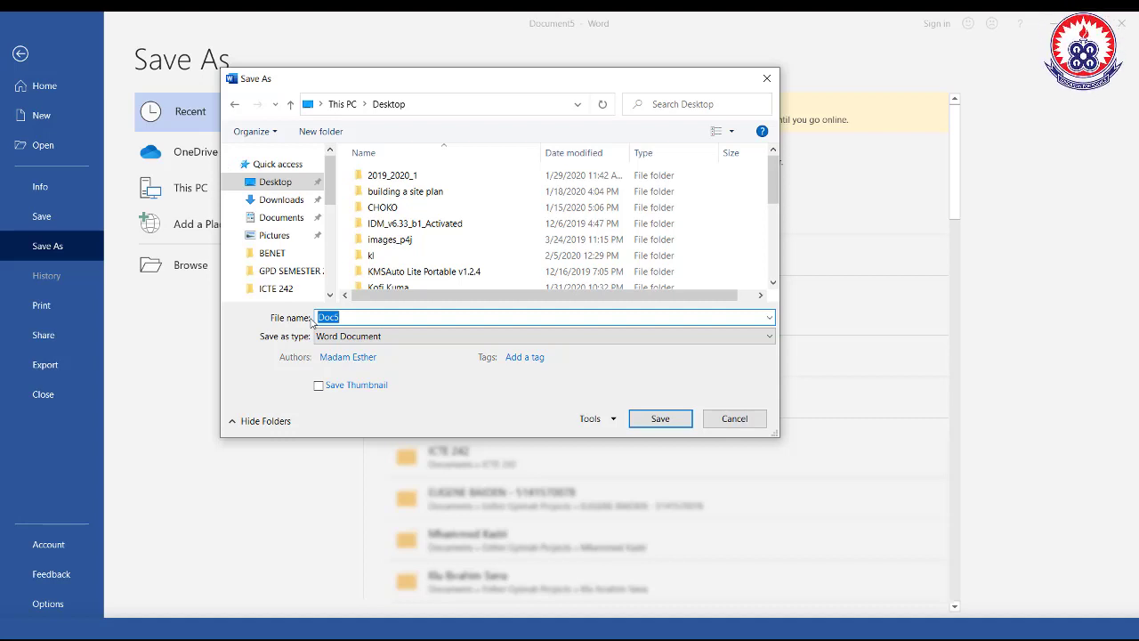
key(BackSpace)
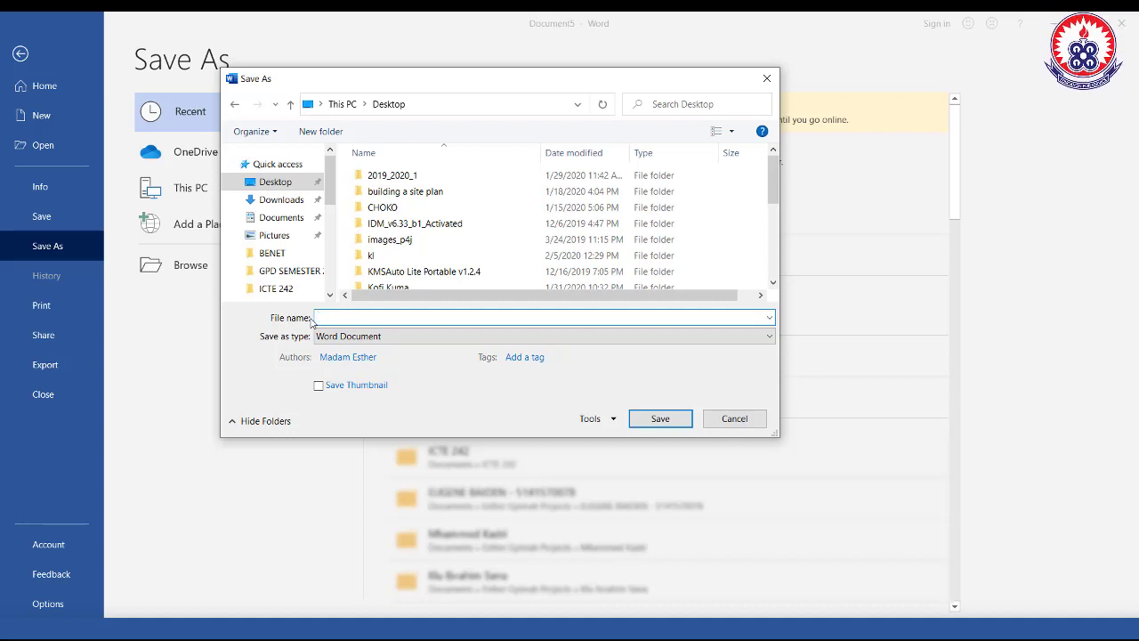
text(policati)
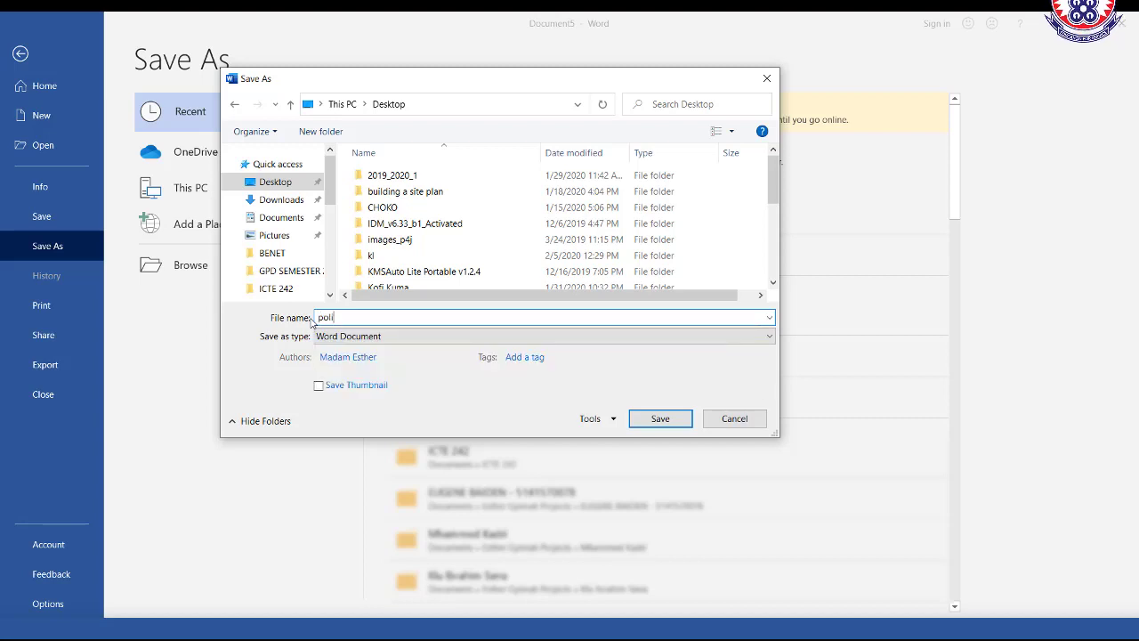
key(BackSpace)
key(BackSpace)
key(BackSpace)
key(BackSpace)
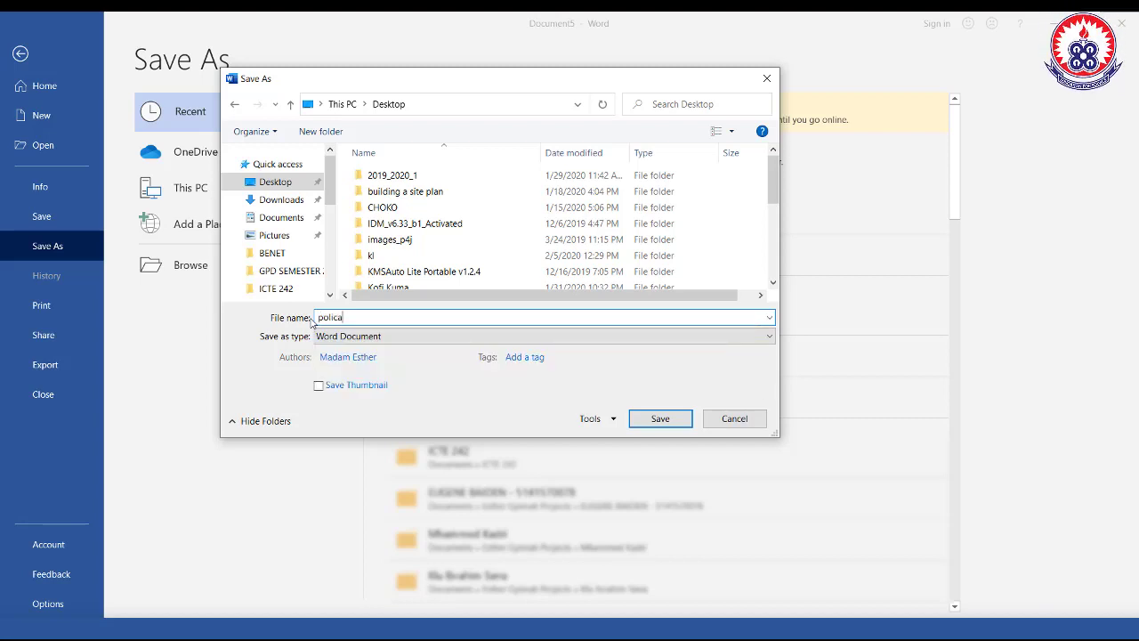
text(tical science )
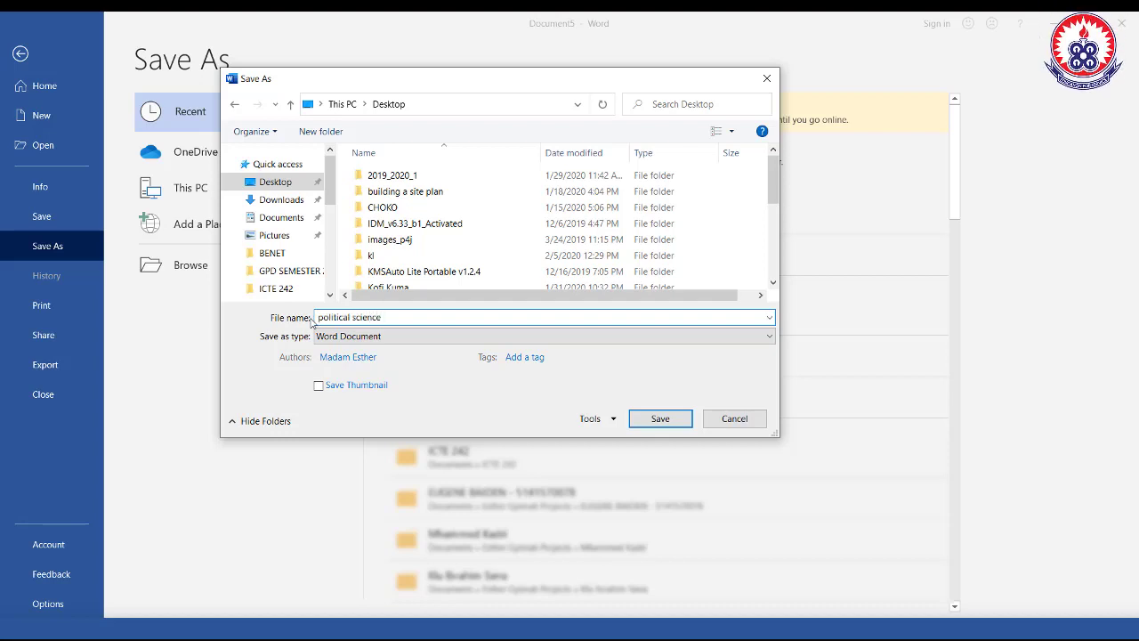
text(group one and two)
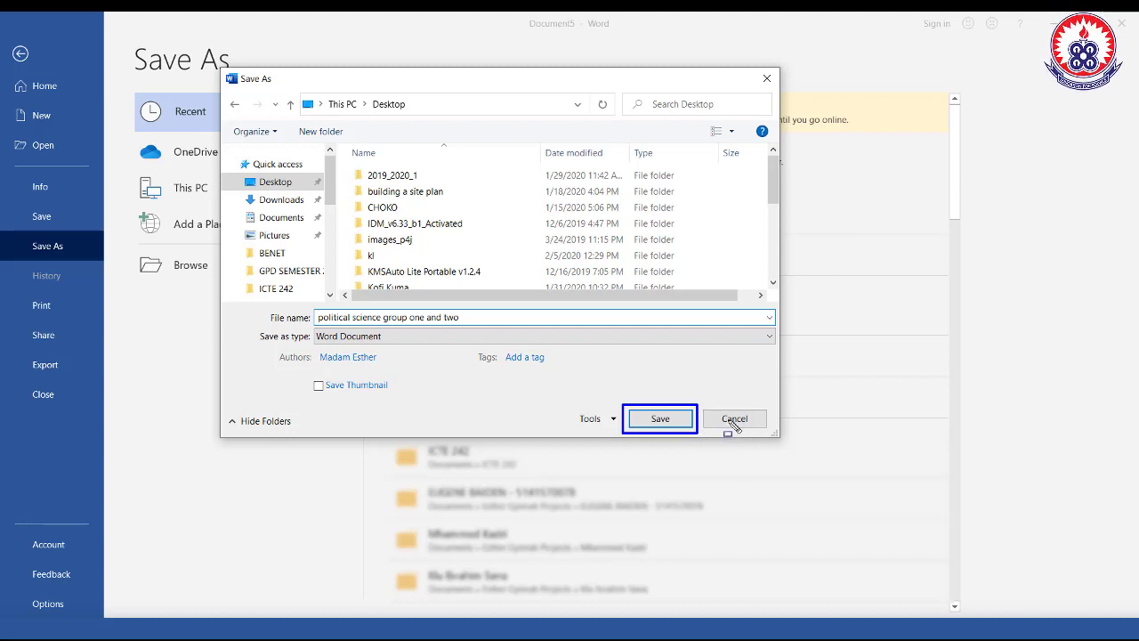
Step: Examine the dialog's Cancel and Save choices, and save the named document to the Desktop as a Word Document
key(Escape)
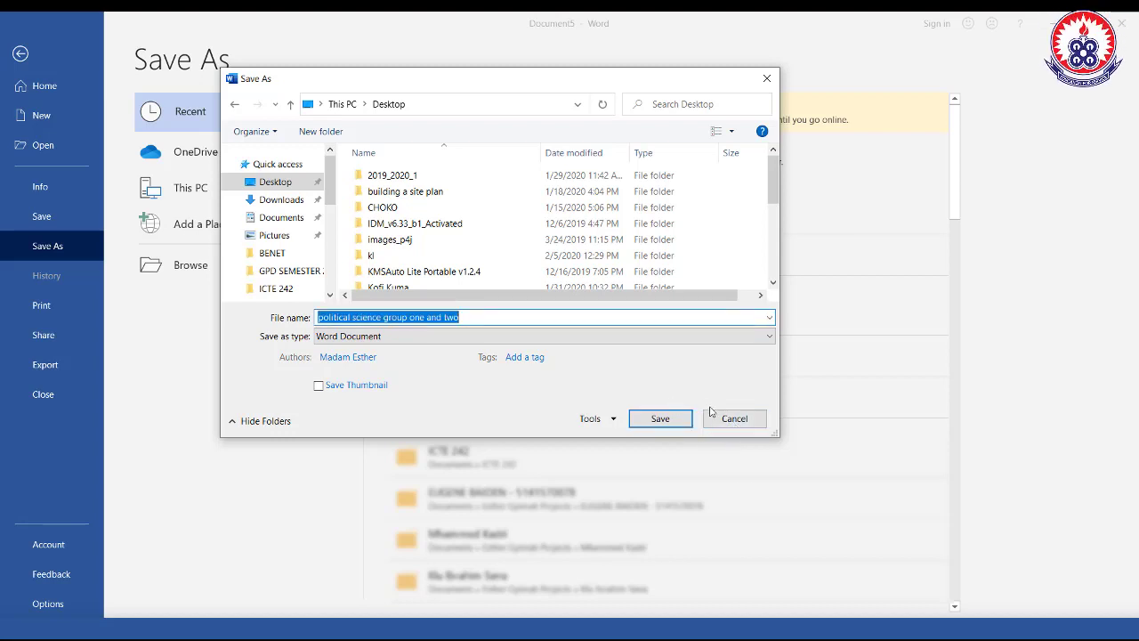
mouse_move(698, 402)
mouse_down()
mouse_move(752, 436)
mouse_move(776, 435)
mouse_up()
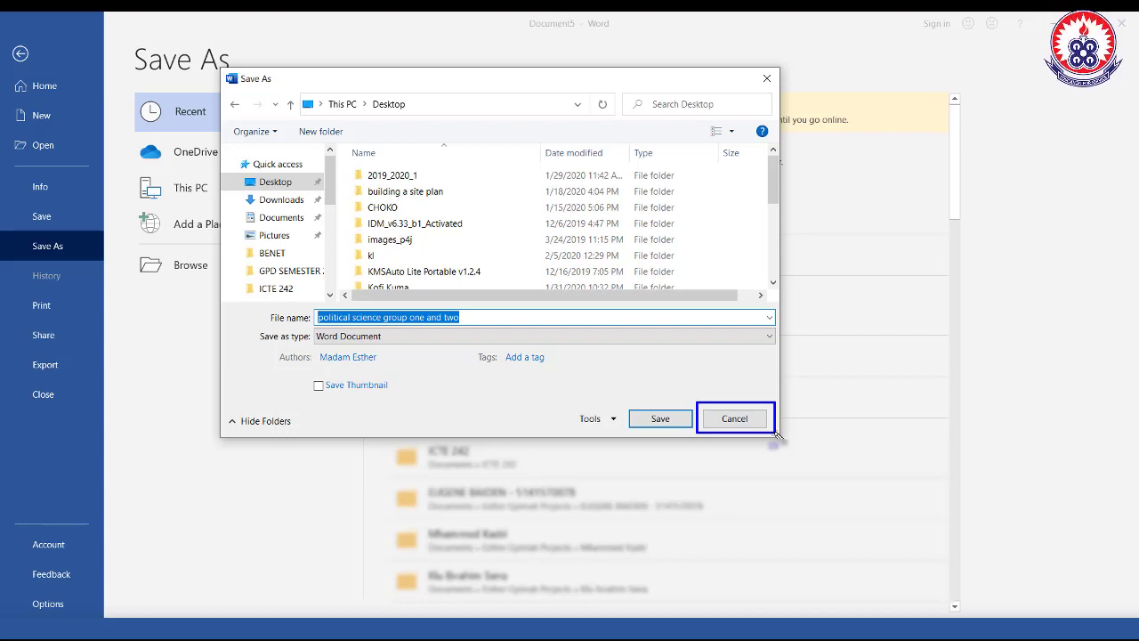
key(Escape)
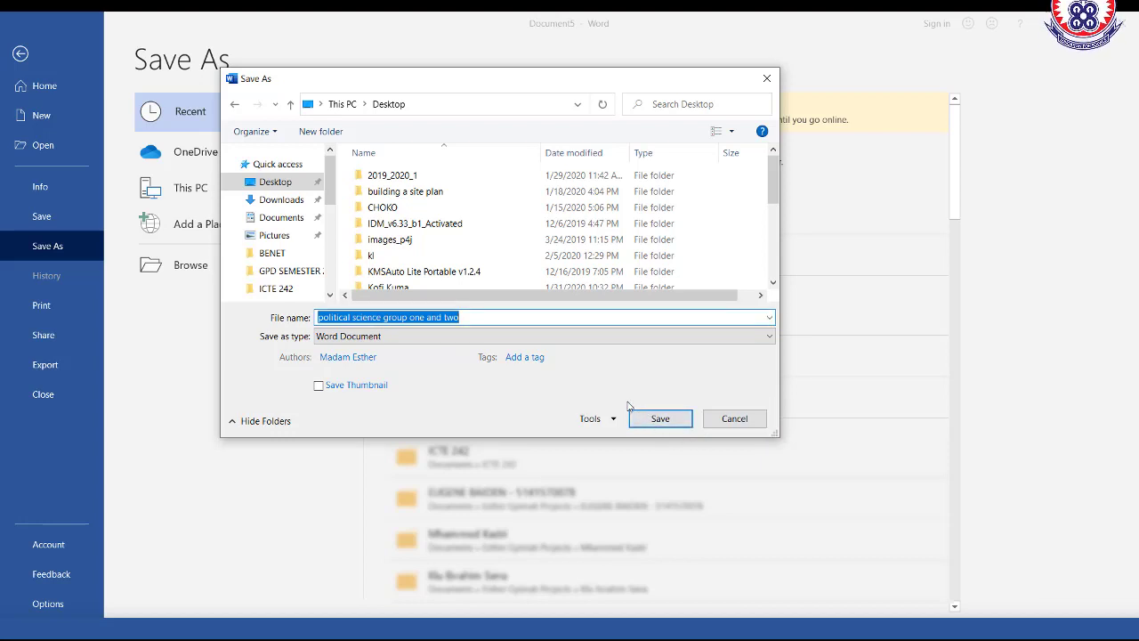
mouse_move(619, 400)
mouse_down()
mouse_move(699, 445)
mouse_move(699, 434)
mouse_up()
key(Escape)
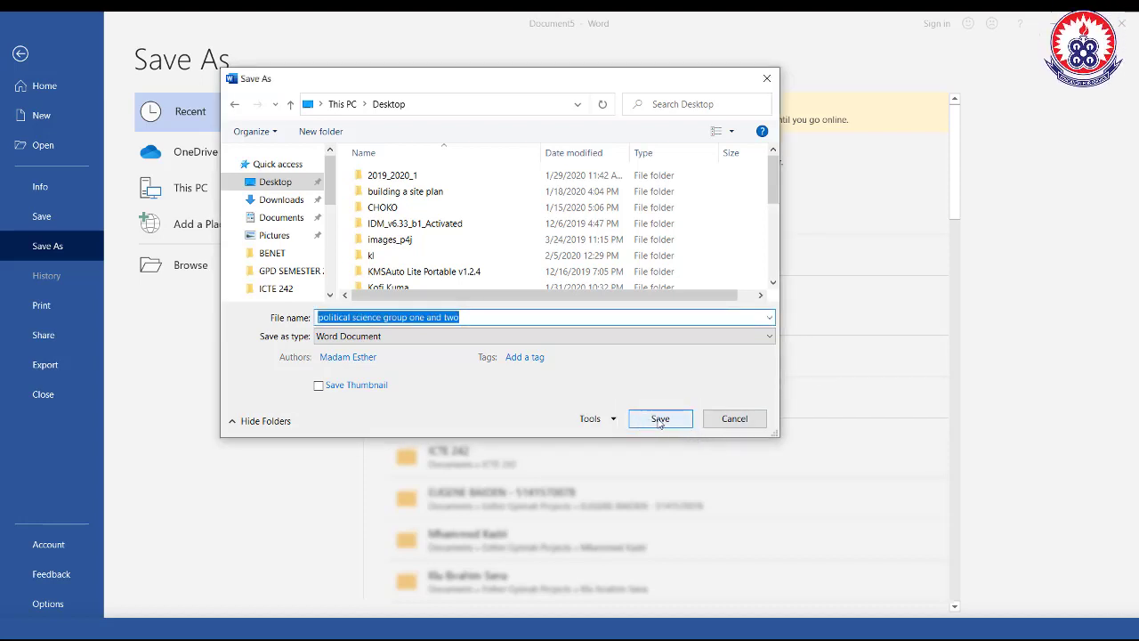
click(656, 422)
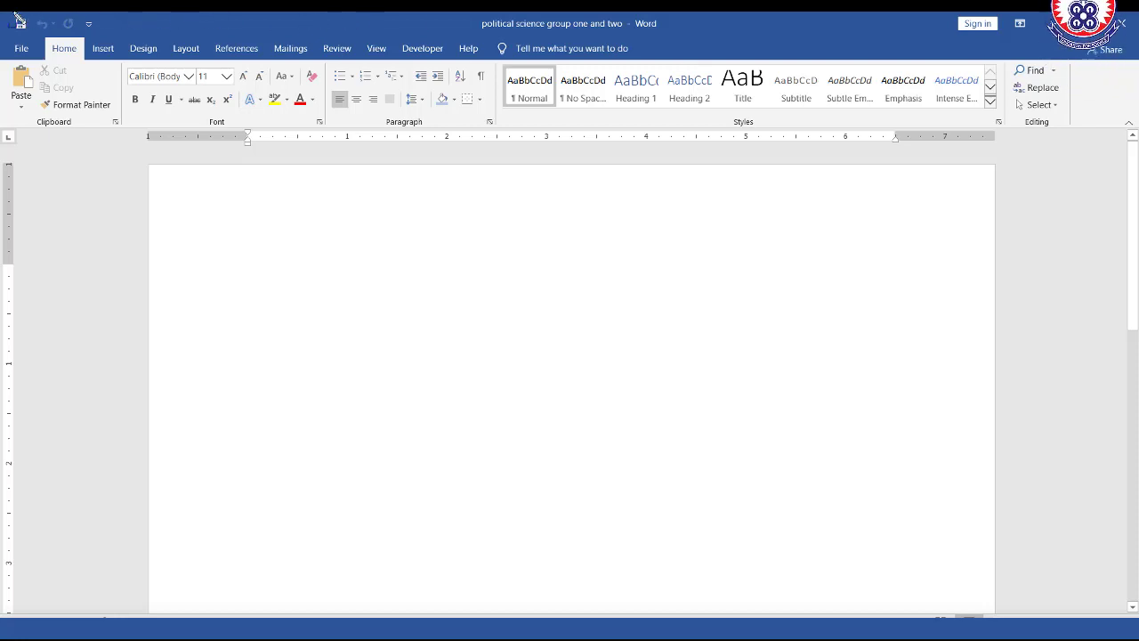
Step: Examine the document name and program name in the title bar, and briefly view the File commands
drag(5, 18, 949, 39)
drag(268, 12, 737, 43)
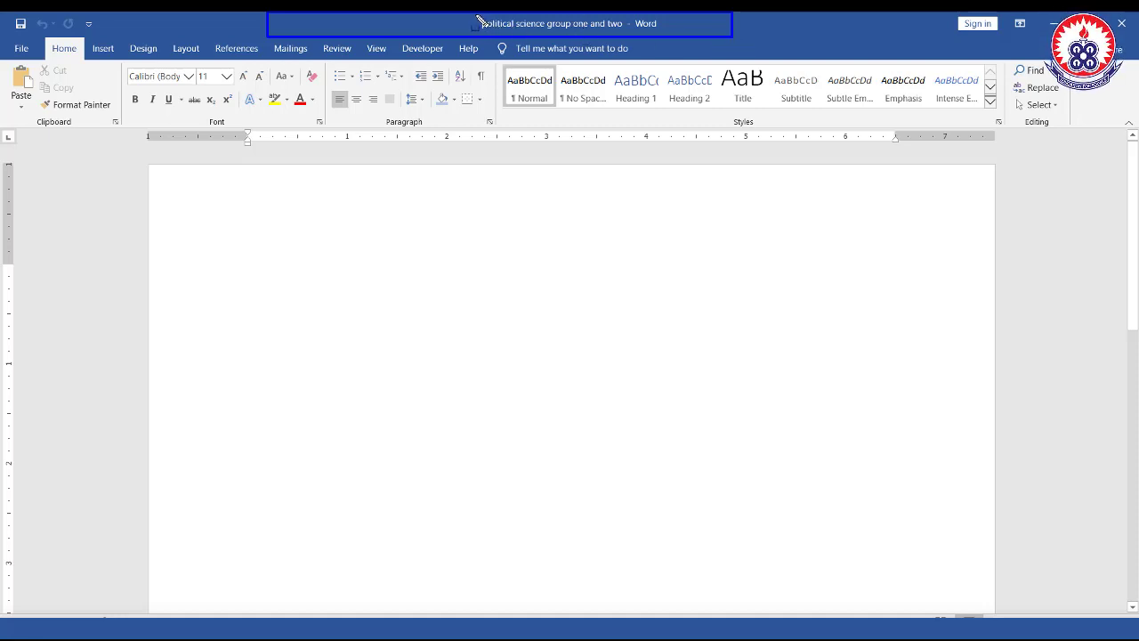
drag(487, 38, 629, 43)
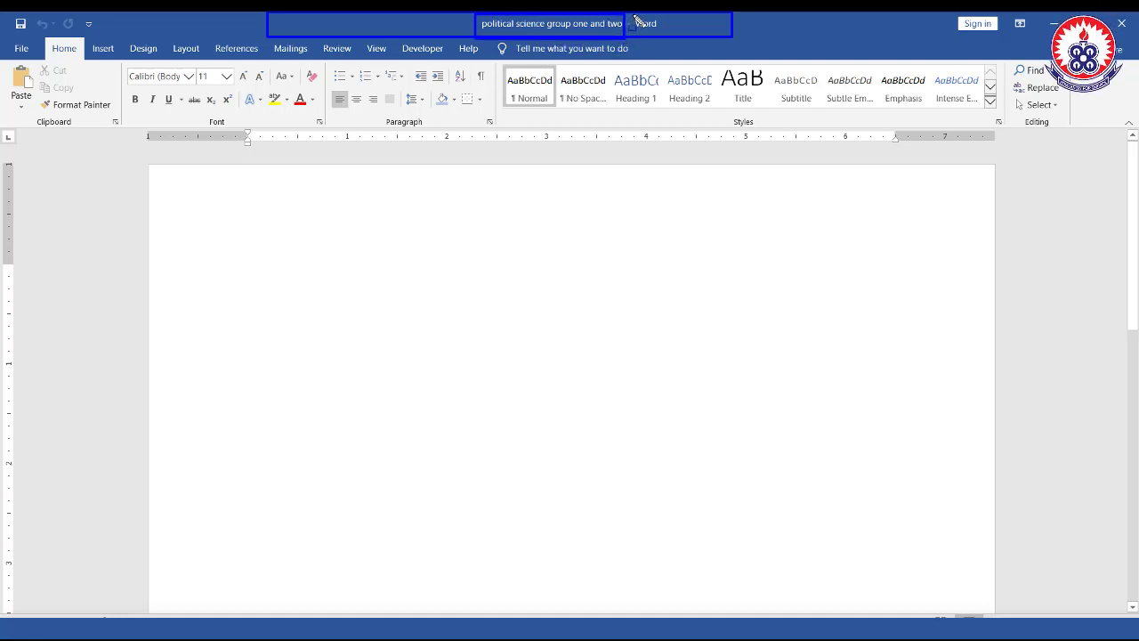
drag(633, 14, 669, 36)
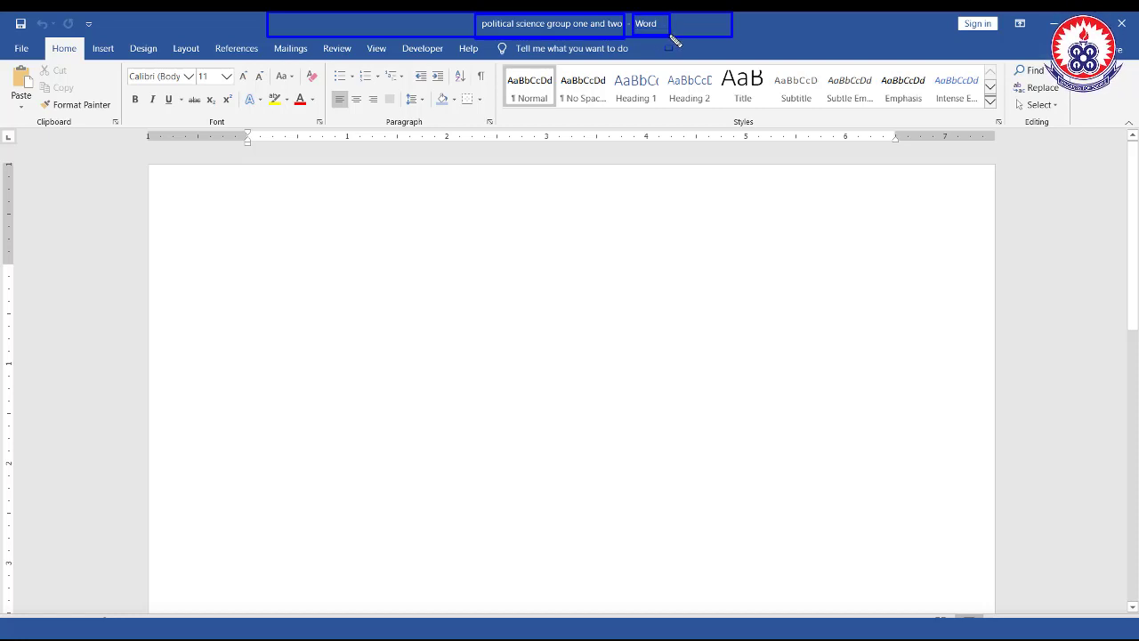
key(Escape)
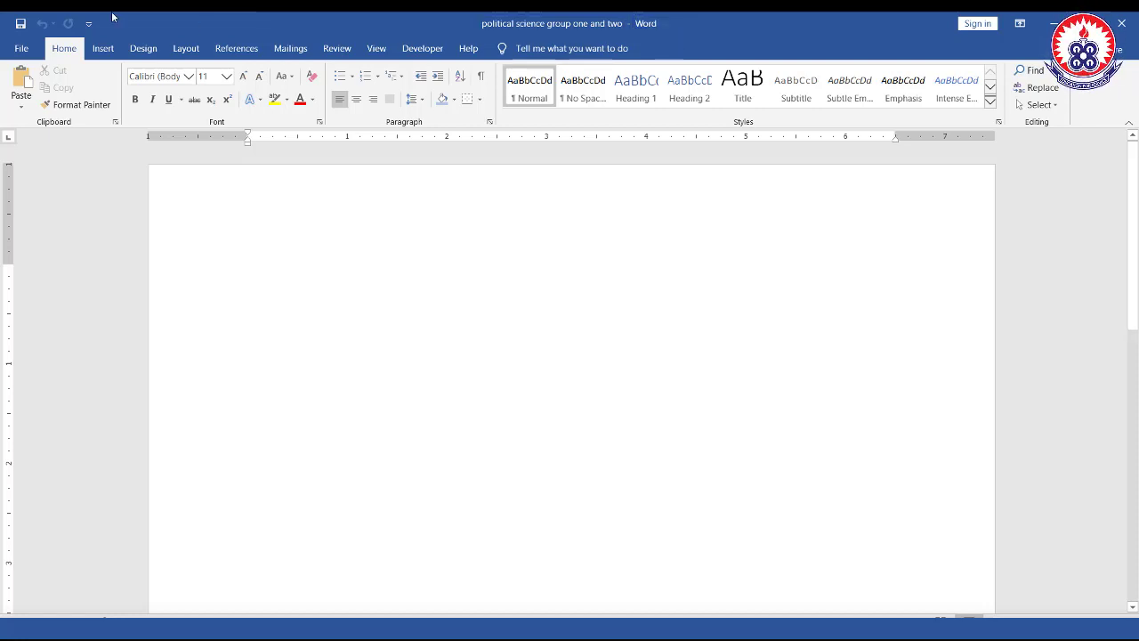
click(22, 49)
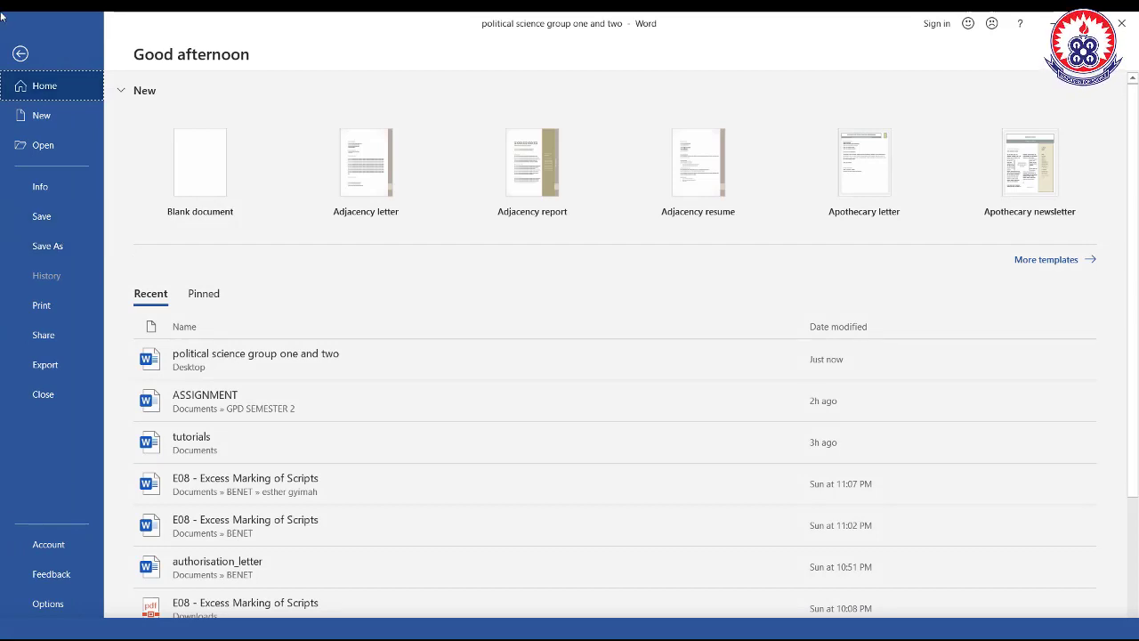
click(20, 55)
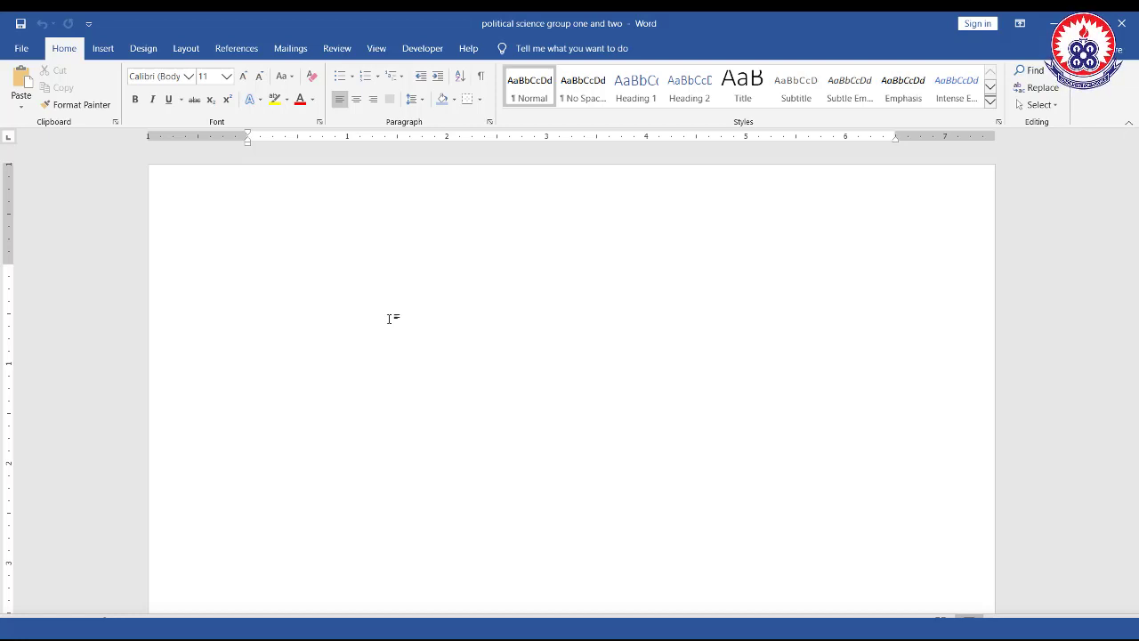
Step: Generate four paragraphs of sample text with four sentences each using =rand(4,4)
text(=)
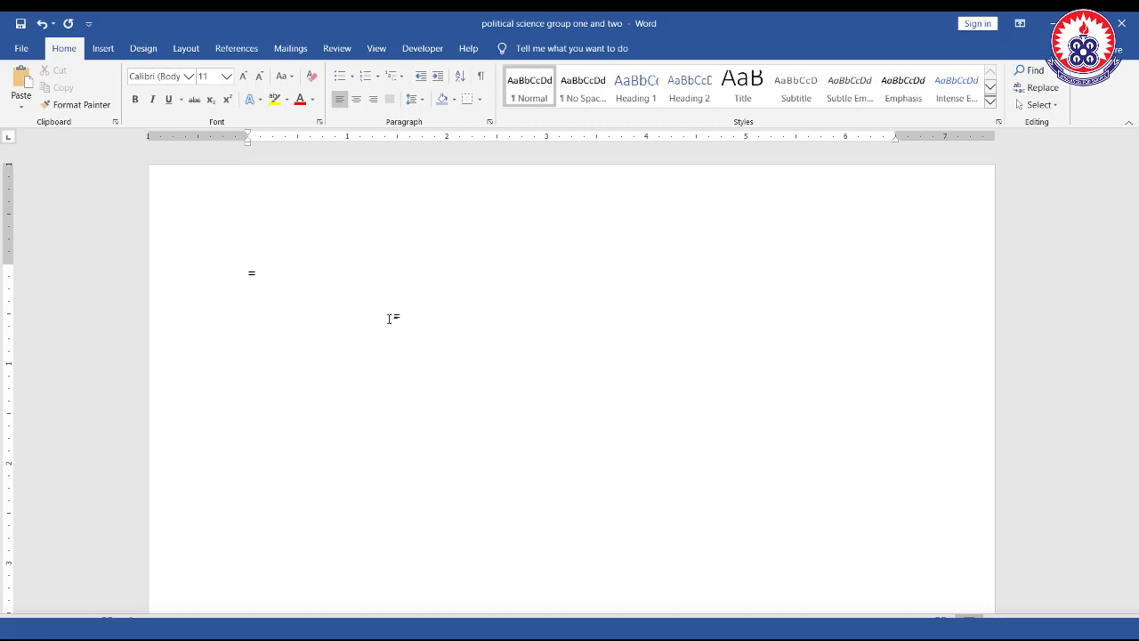
text(rand()
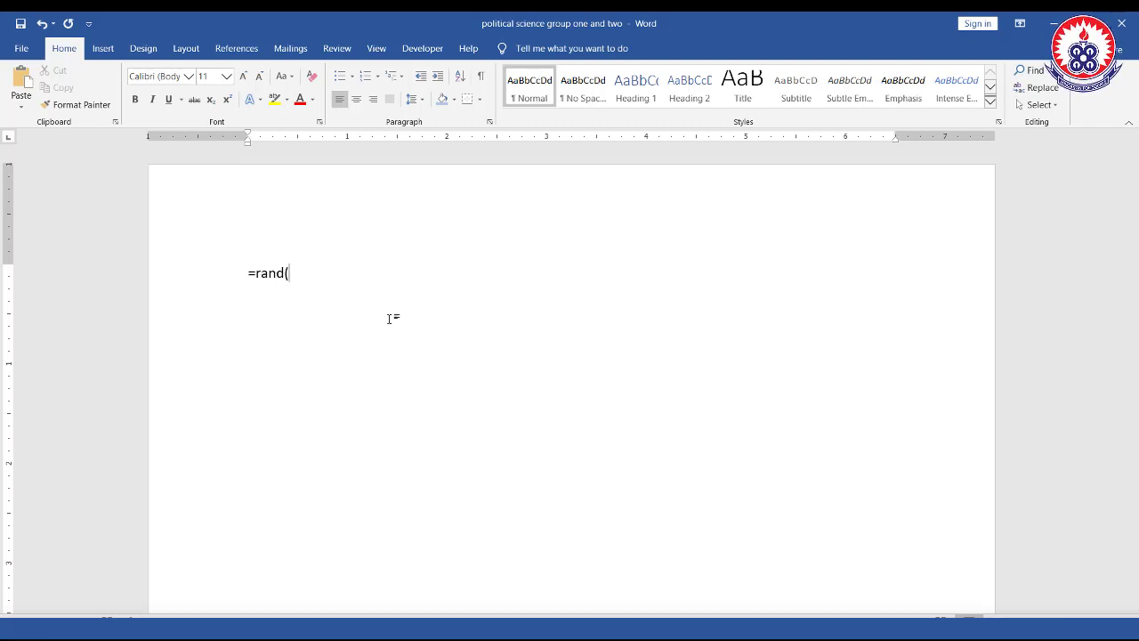
text(4)
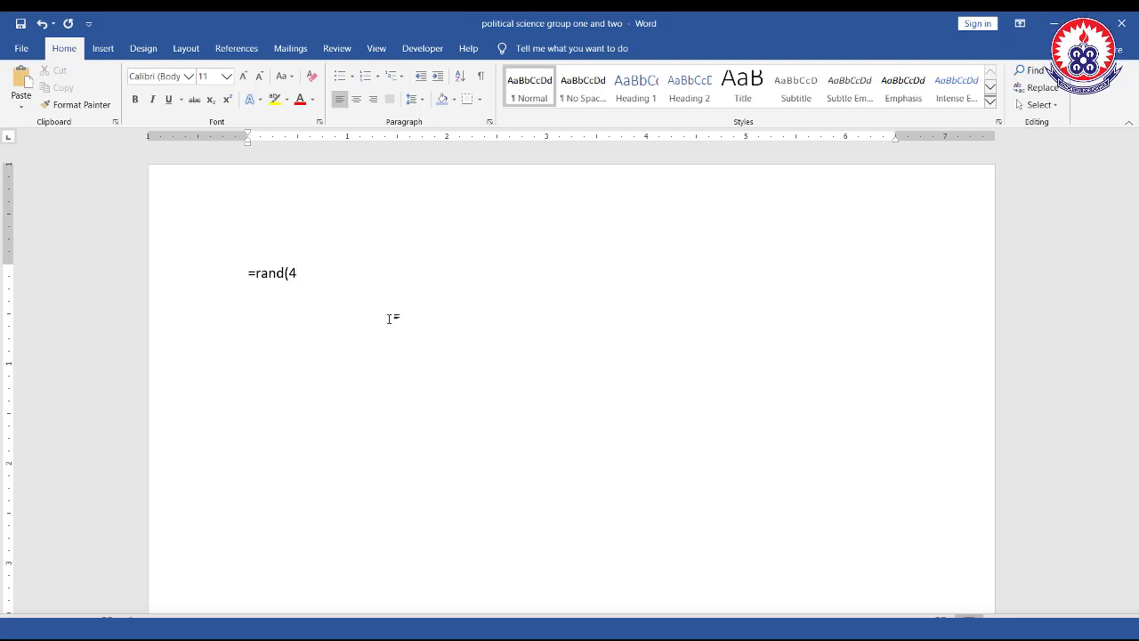
text(,4)
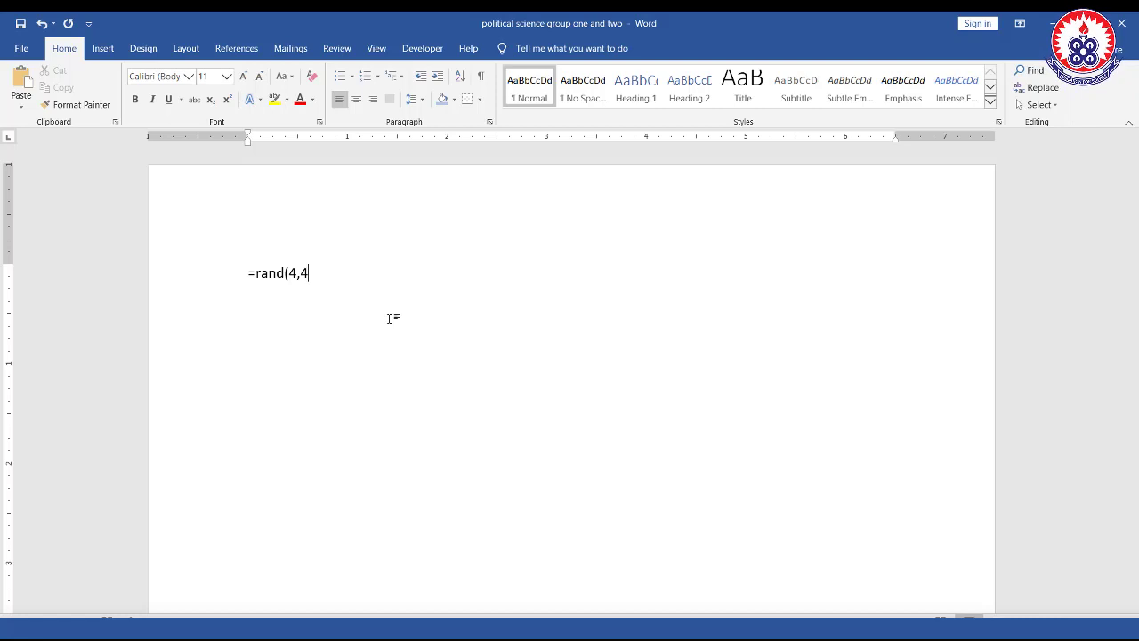
text())
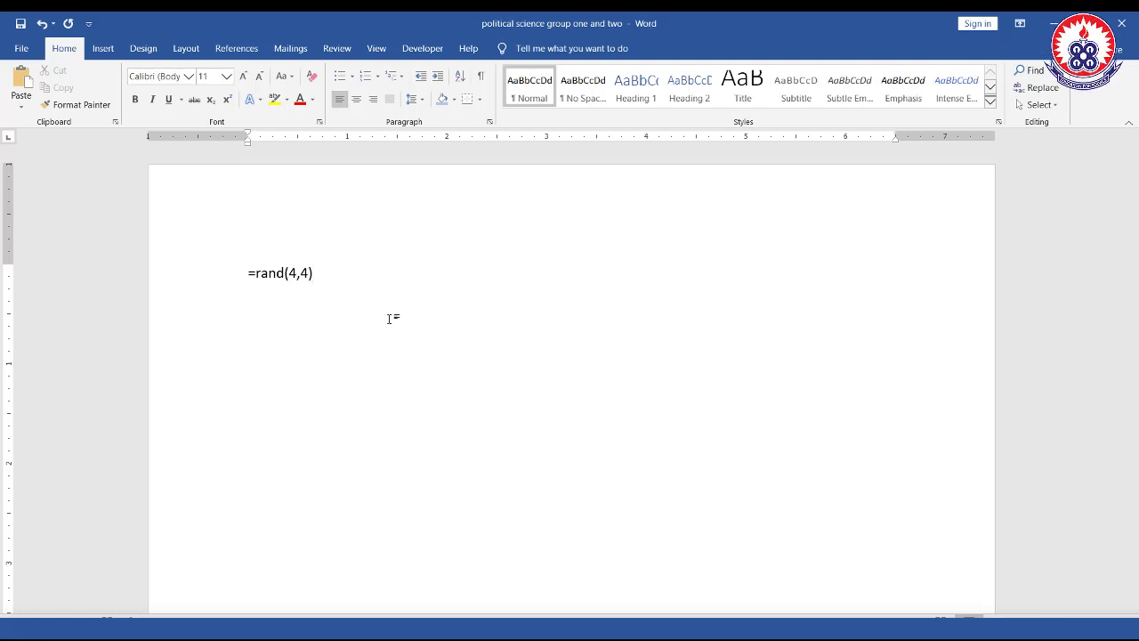
key(Return)
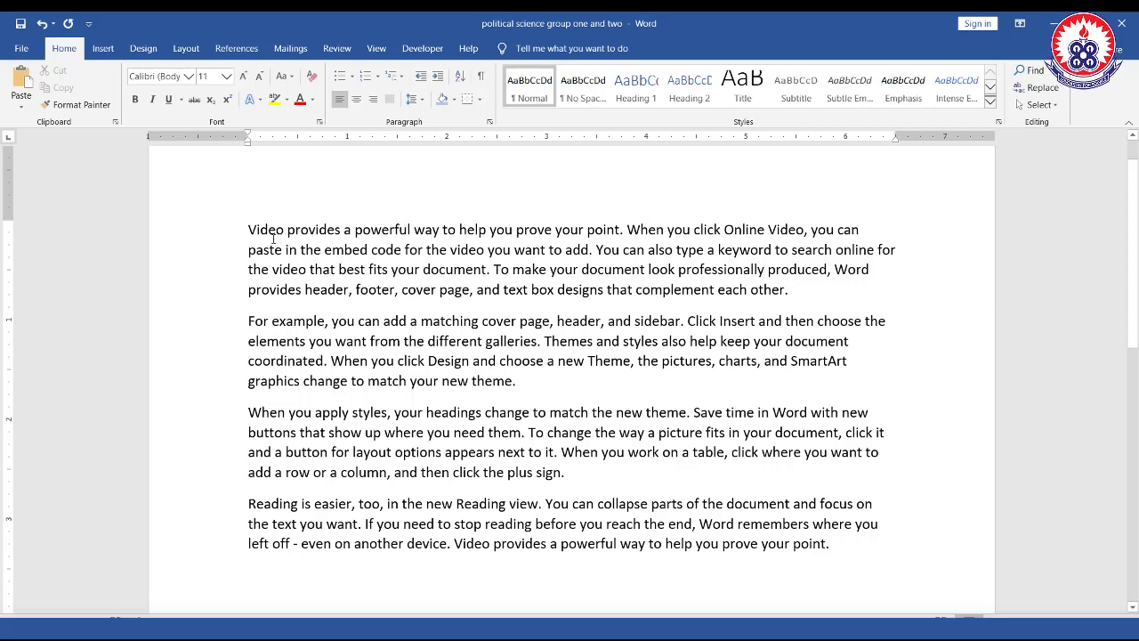
drag(249, 229, 318, 284)
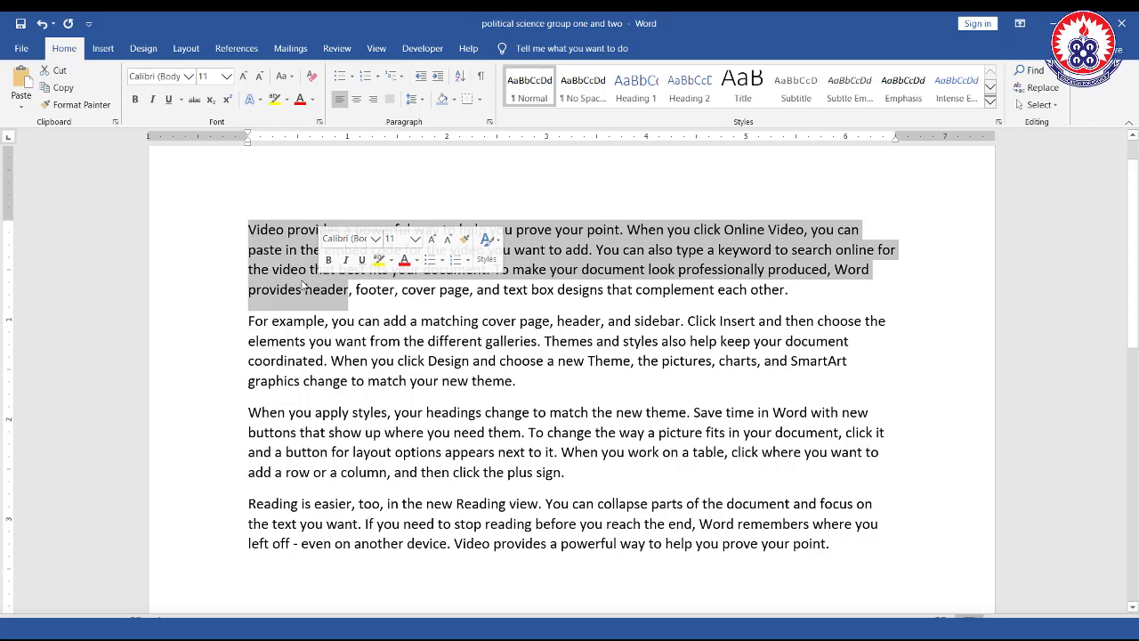
mouse_move(265, 252)
mouse_down()
mouse_move(233, 221)
mouse_move(454, 276)
mouse_move(797, 323)
mouse_move(887, 283)
mouse_move(224, 305)
mouse_move(245, 342)
mouse_move(247, 324)
mouse_move(552, 388)
mouse_move(869, 396)
mouse_move(534, 392)
mouse_move(240, 413)
mouse_move(610, 496)
mouse_move(843, 496)
mouse_move(863, 490)
mouse_move(264, 489)
mouse_move(242, 502)
mouse_move(728, 536)
mouse_move(872, 583)
mouse_move(885, 574)
mouse_up()
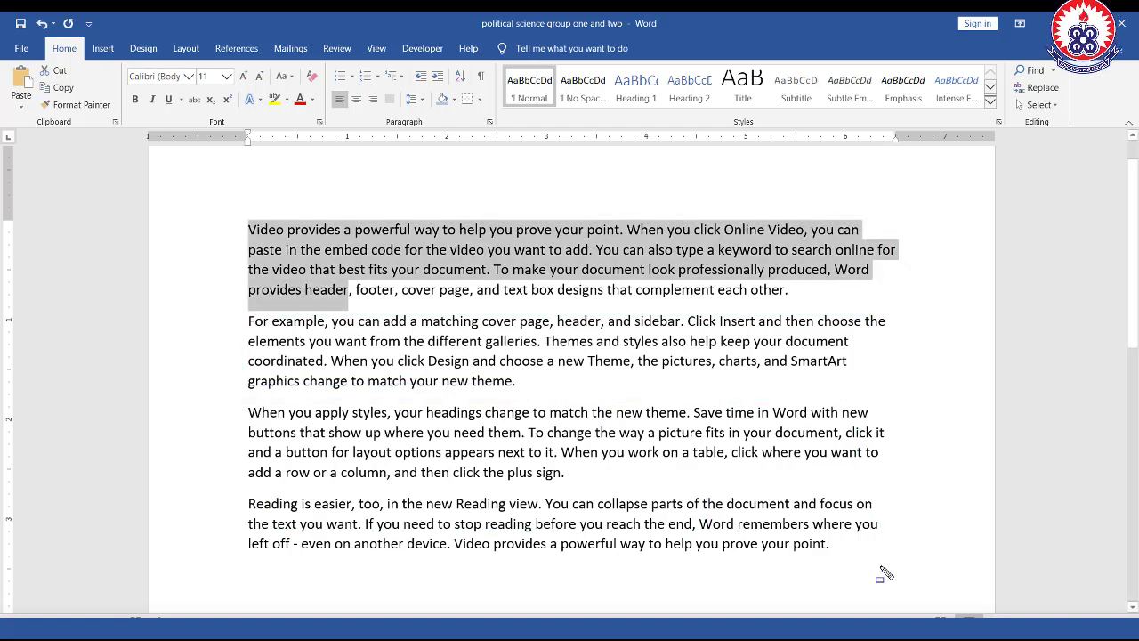
click(621, 259)
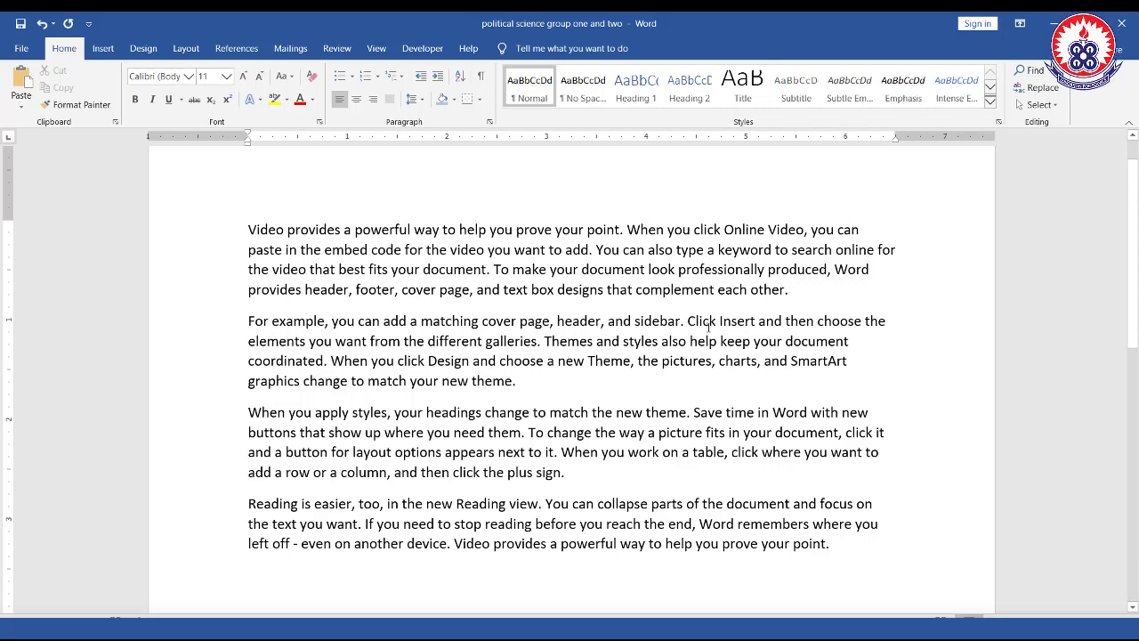
Step: Save the document with its sample paragraphs under the existing name and location
click(21, 49)
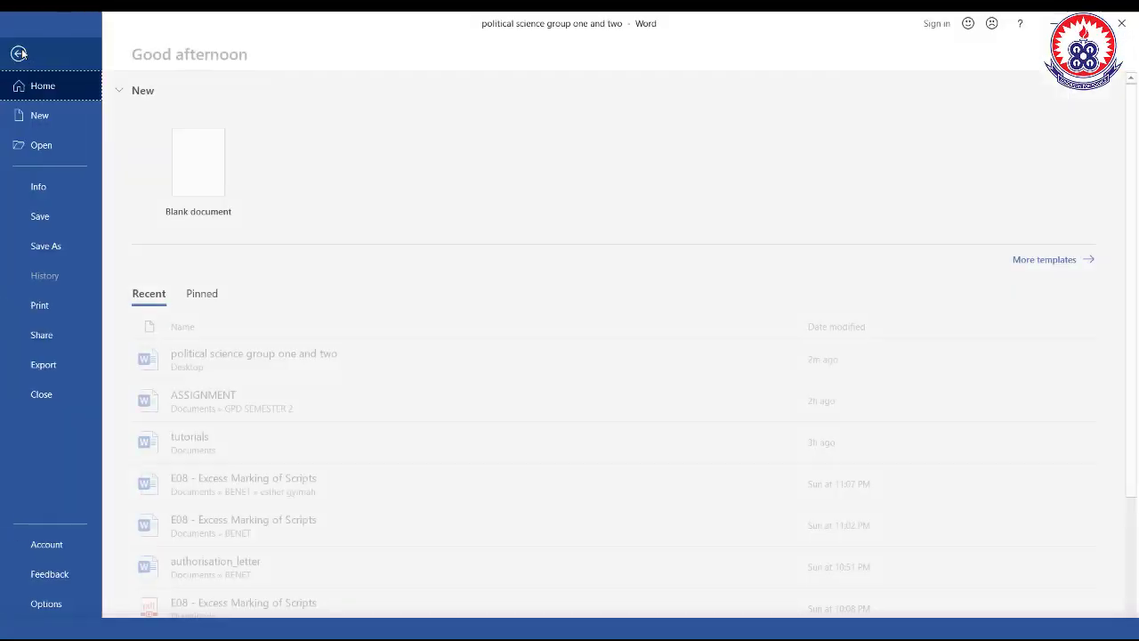
click(19, 54)
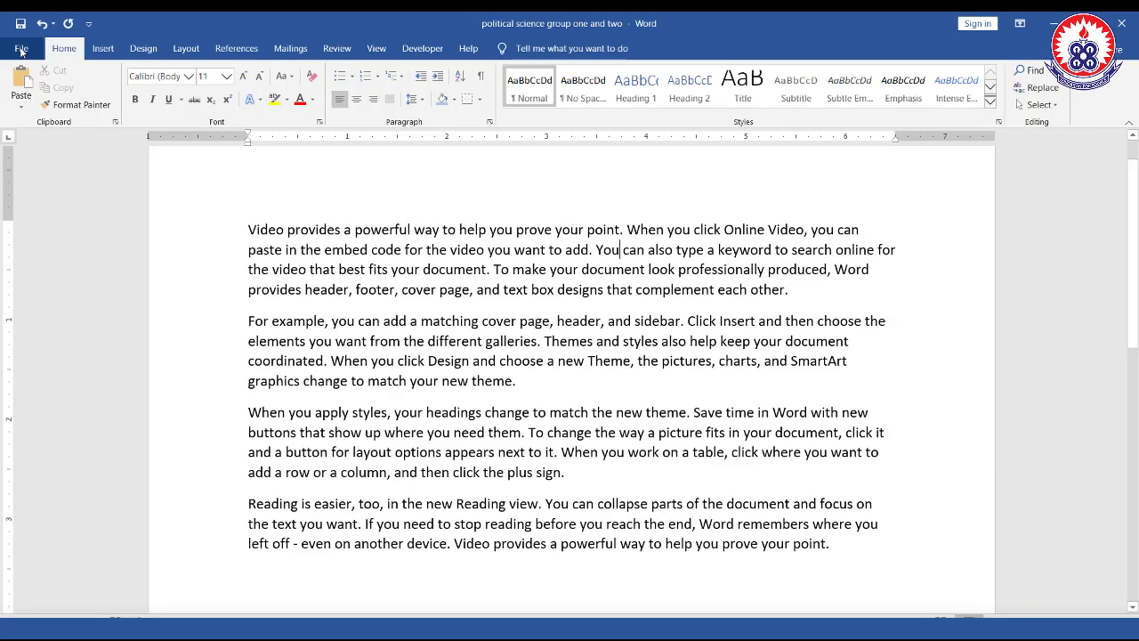
click(21, 50)
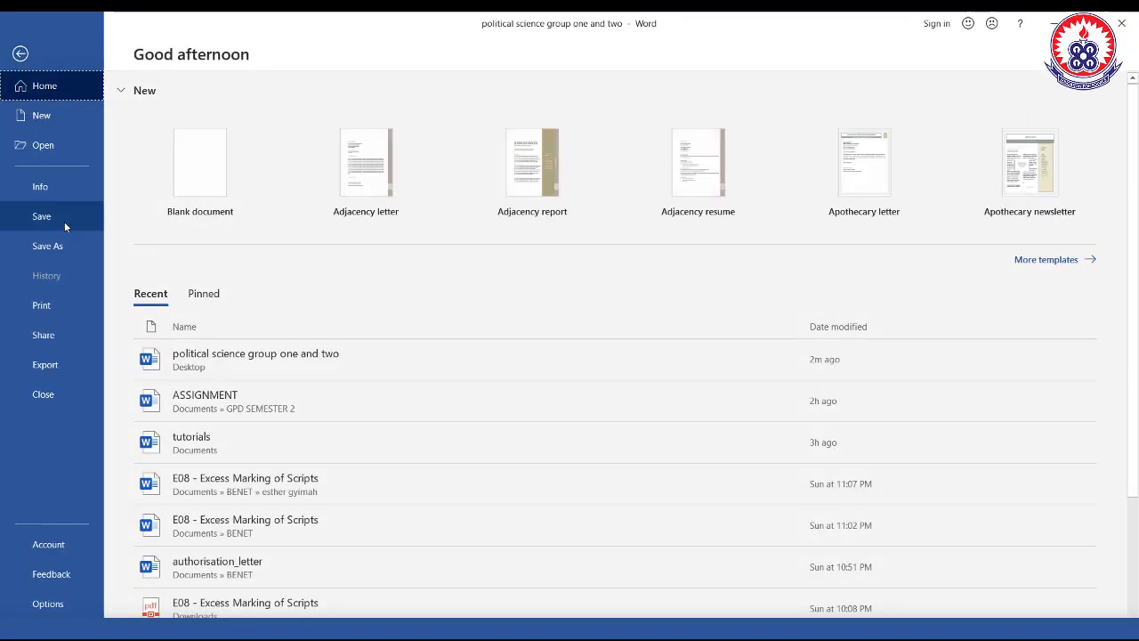
click(64, 219)
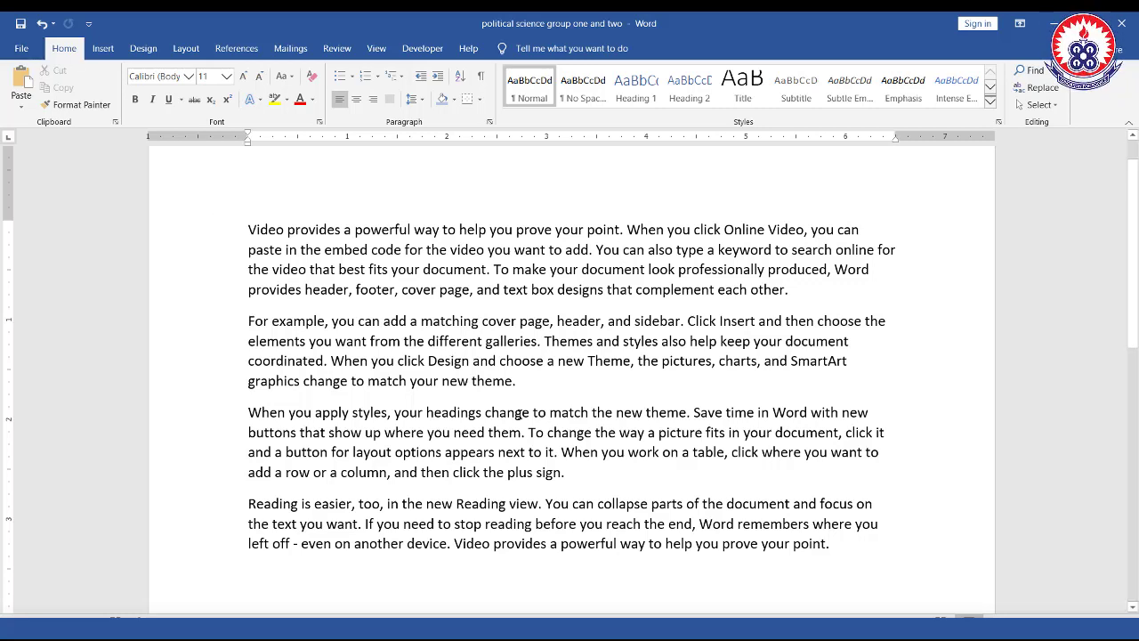
Step: Delete the last three sample paragraphs, keeping only the first one, and save the document again
drag(841, 550, 240, 324)
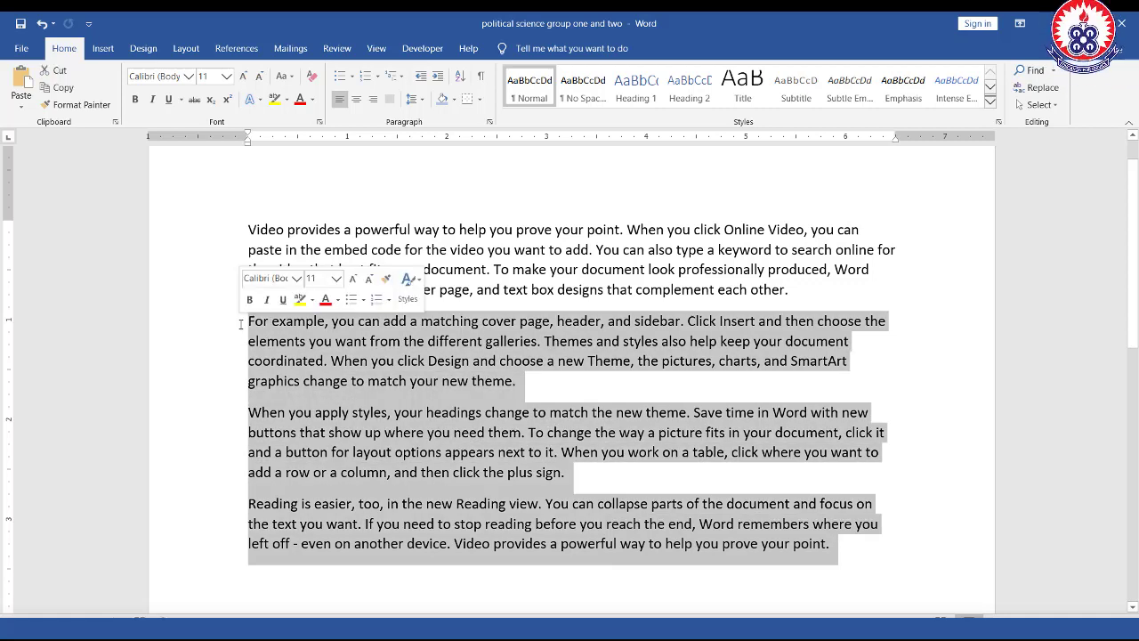
key(Delete)
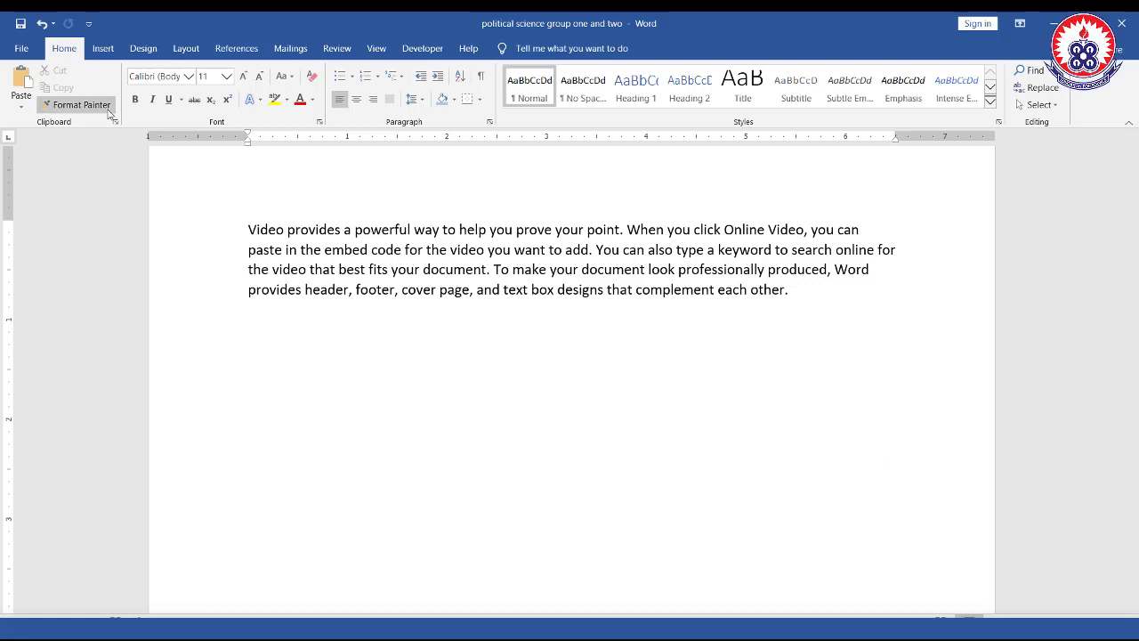
click(19, 53)
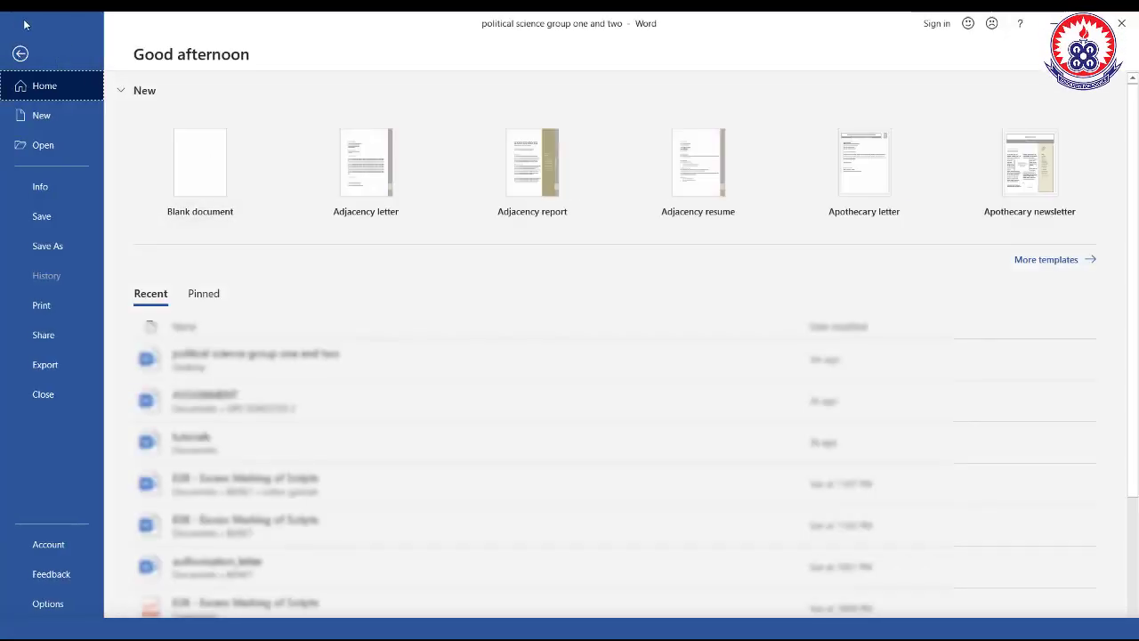
click(20, 52)
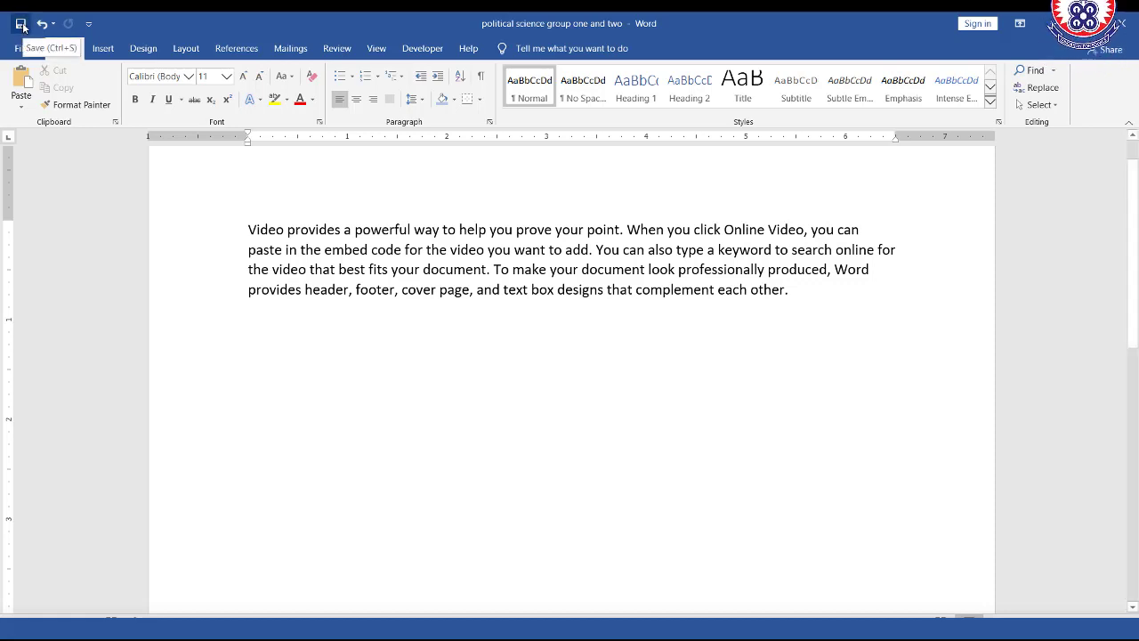
click(25, 27)
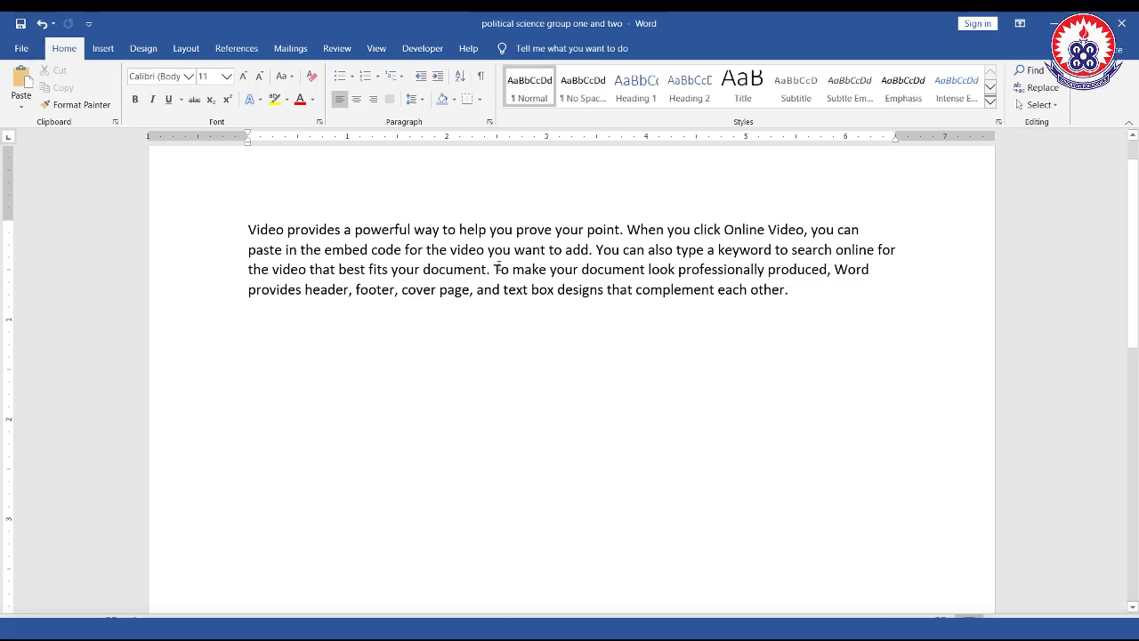
scroll(499, 266, up, 1)
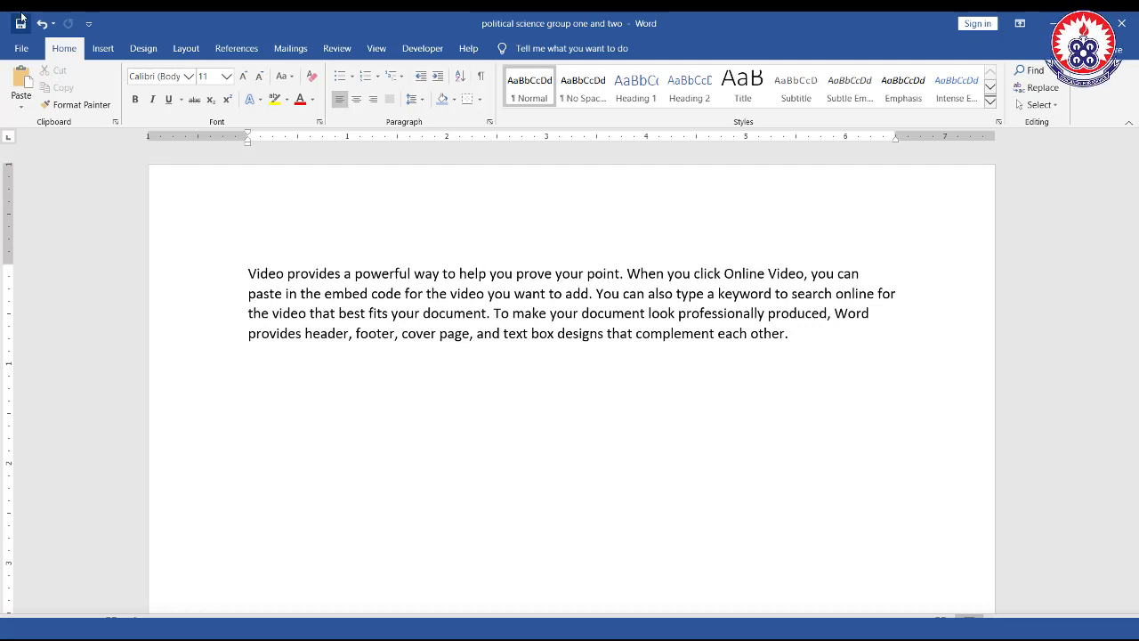
click(25, 48)
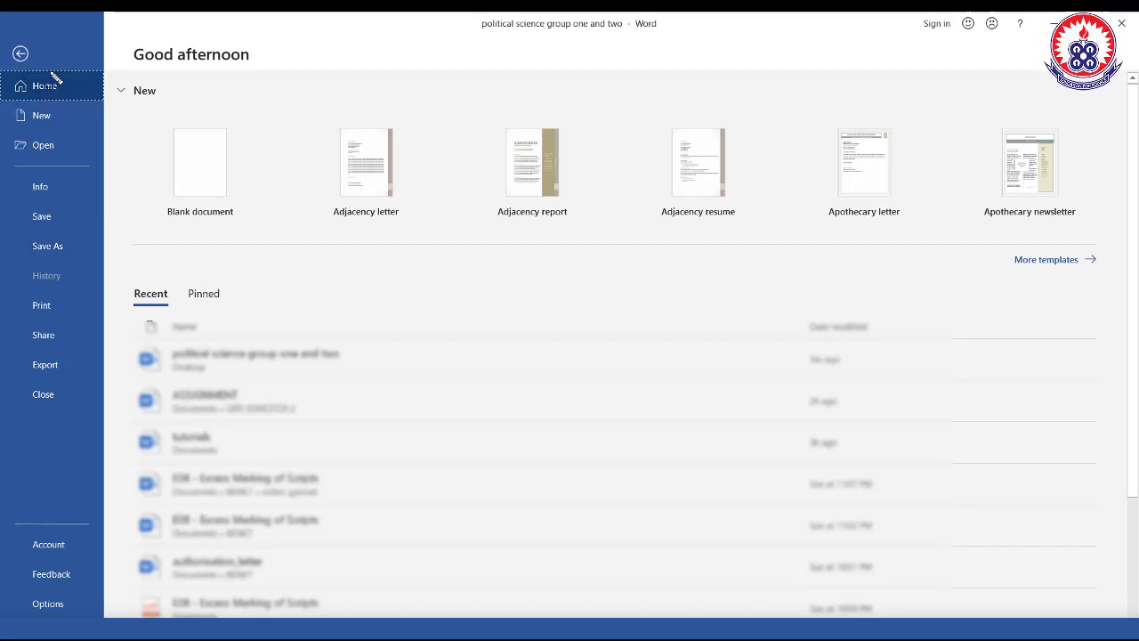
click(26, 59)
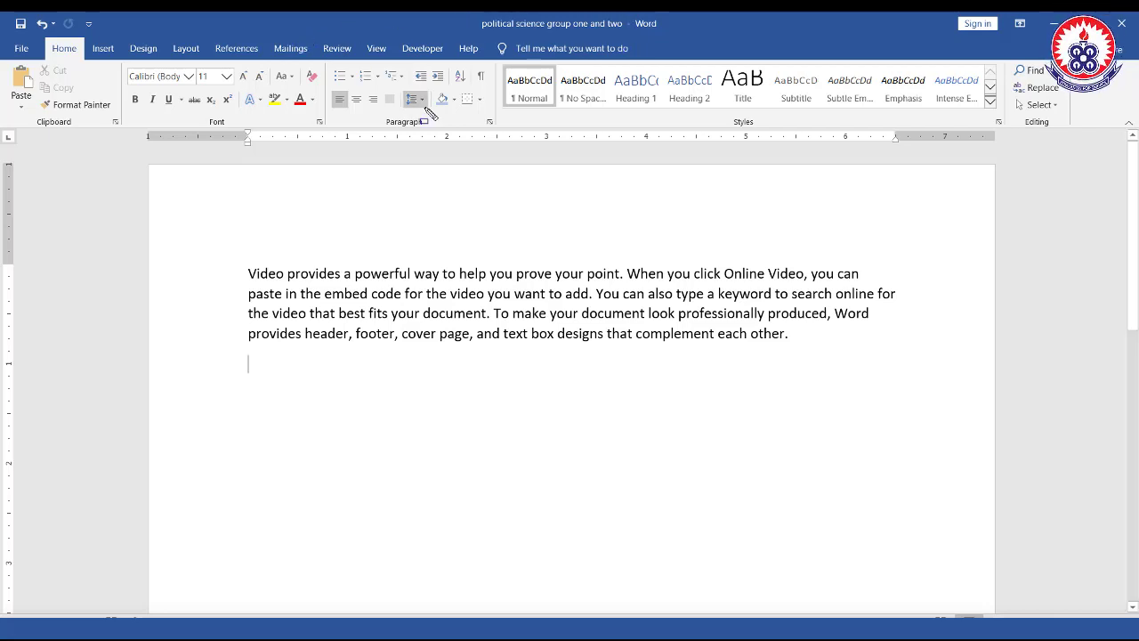
Step: Open the Save As options for the document and examine the save locations and the folders listed for This PC
click(25, 54)
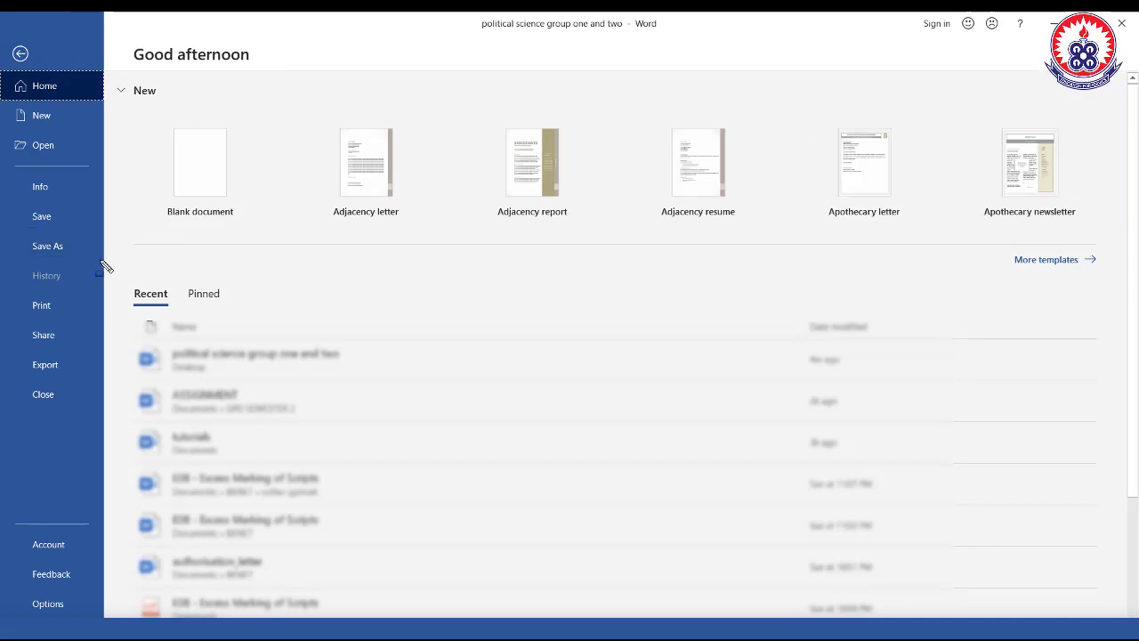
click(40, 248)
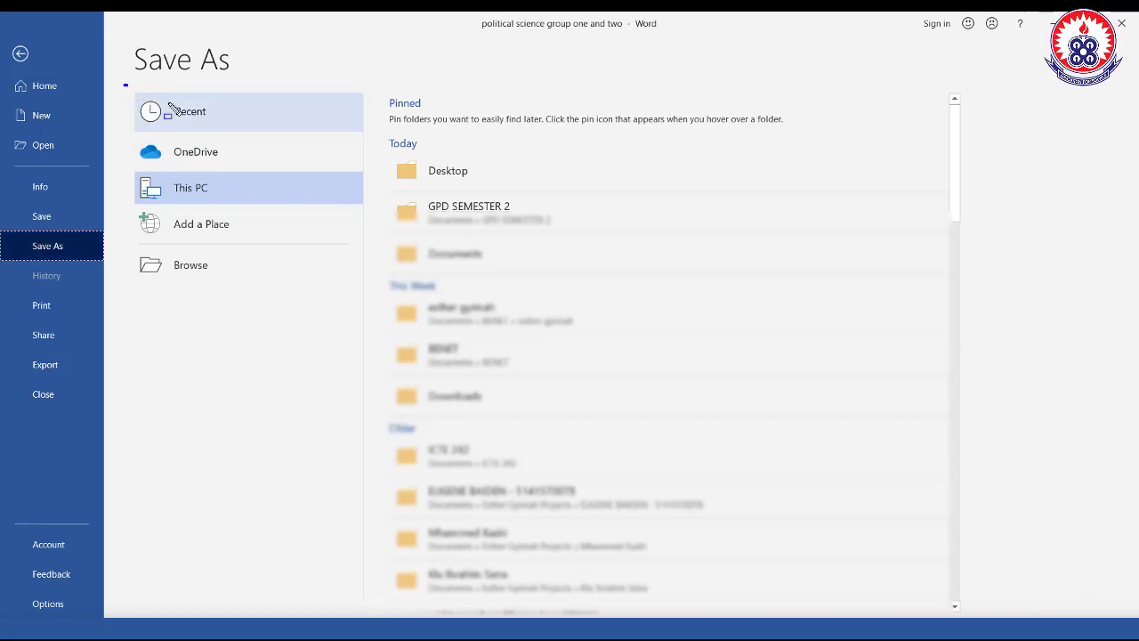
mouse_move(123, 84)
mouse_down()
mouse_move(291, 183)
mouse_move(367, 296)
mouse_up()
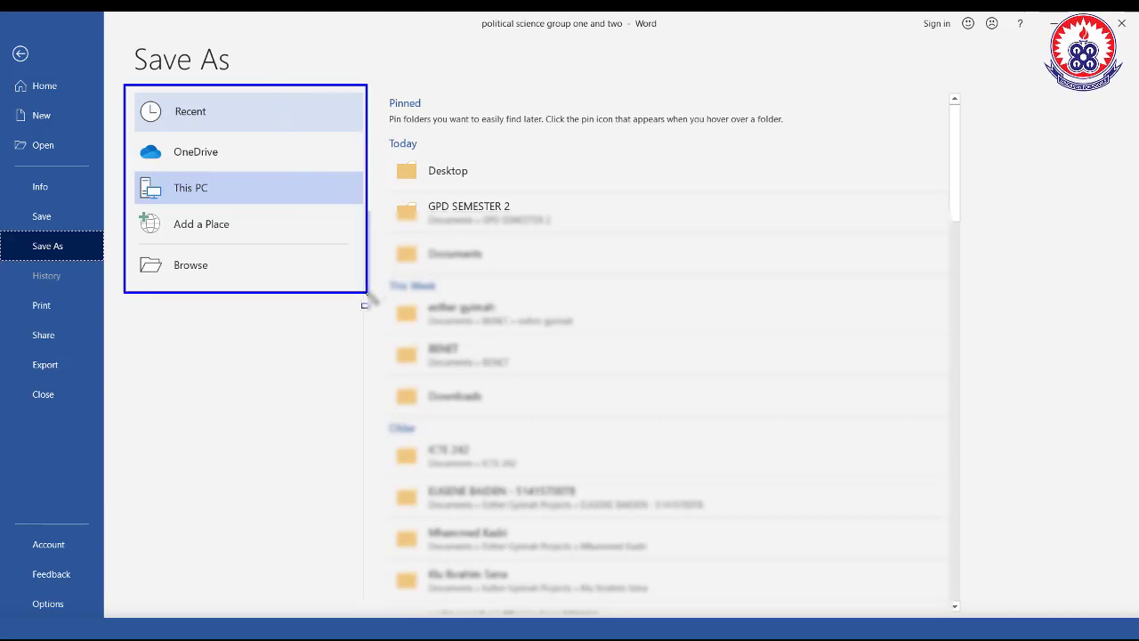
mouse_move(379, 87)
mouse_down()
mouse_move(472, 247)
mouse_move(668, 386)
mouse_move(826, 522)
mouse_move(817, 506)
mouse_up()
drag(906, 570, 959, 614)
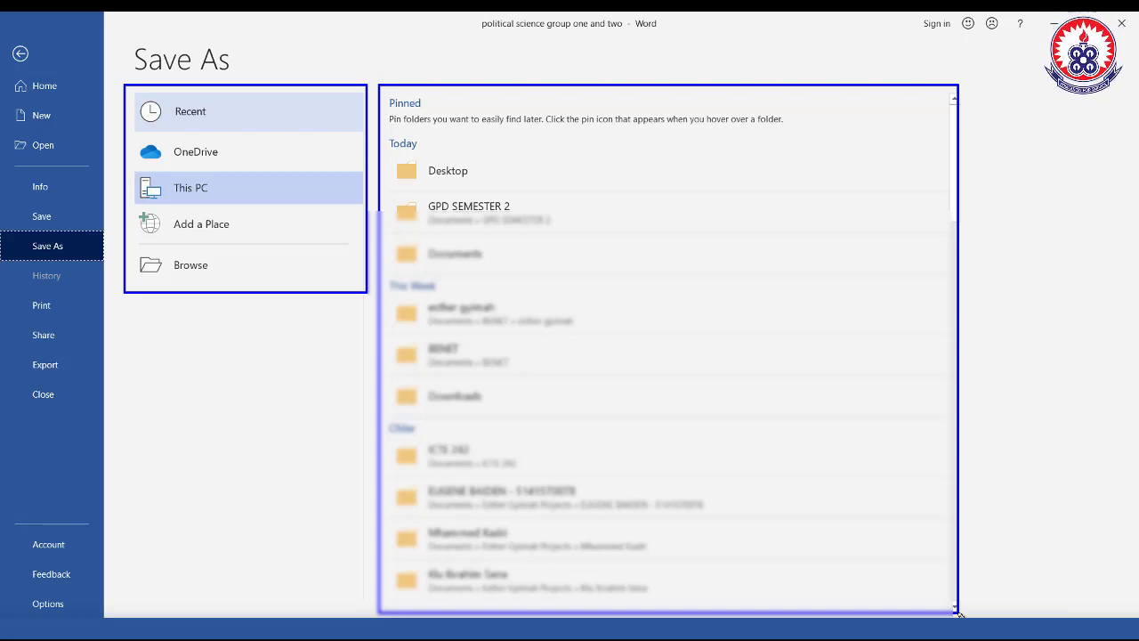
key(Escape)
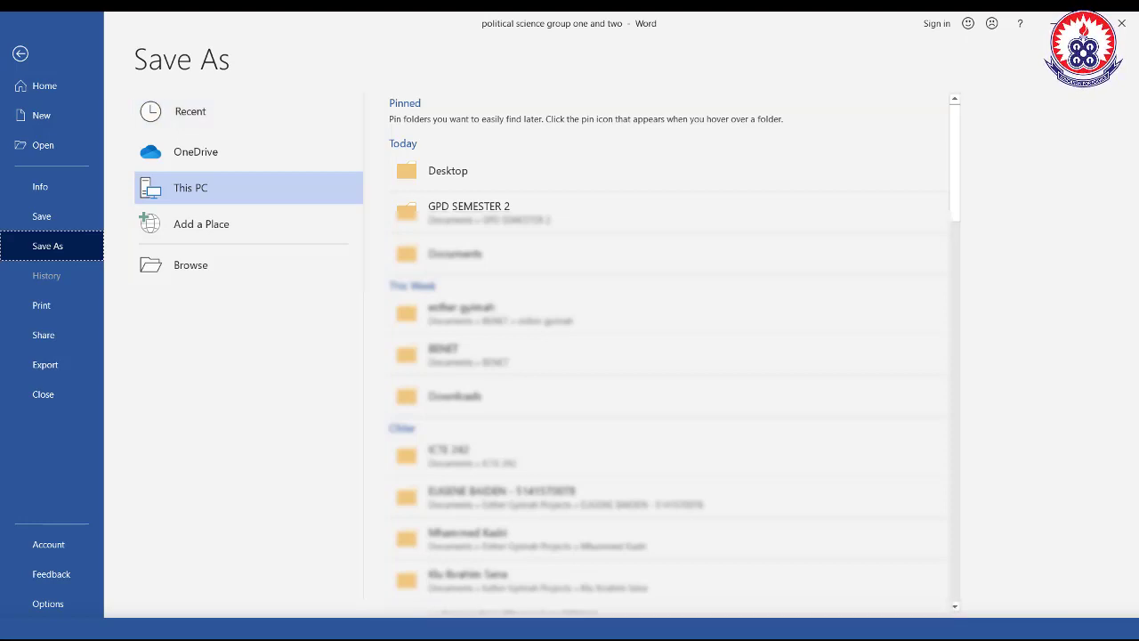
Step: Save a copy of the document in the Documents folder under the same name, political science group one and two
click(209, 267)
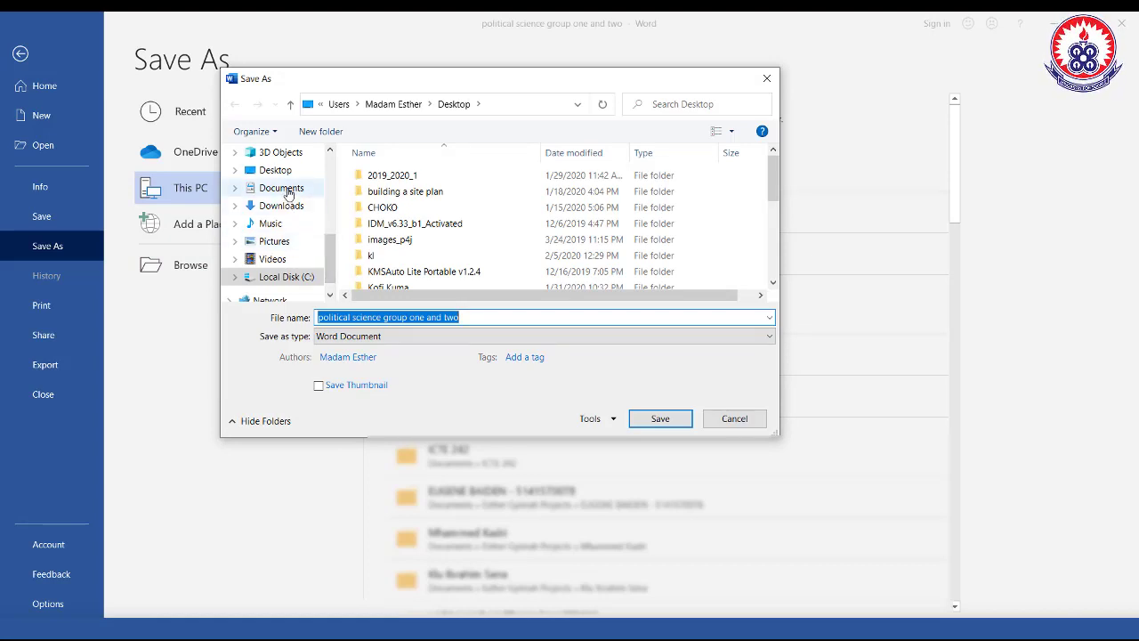
drag(331, 261, 339, 182)
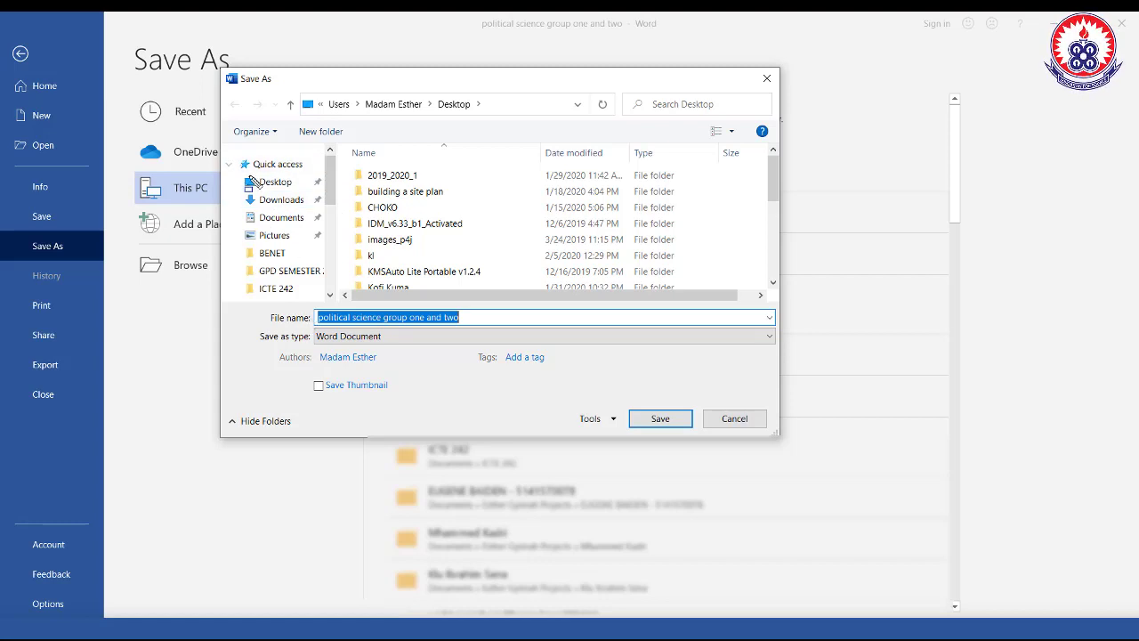
drag(231, 157, 330, 294)
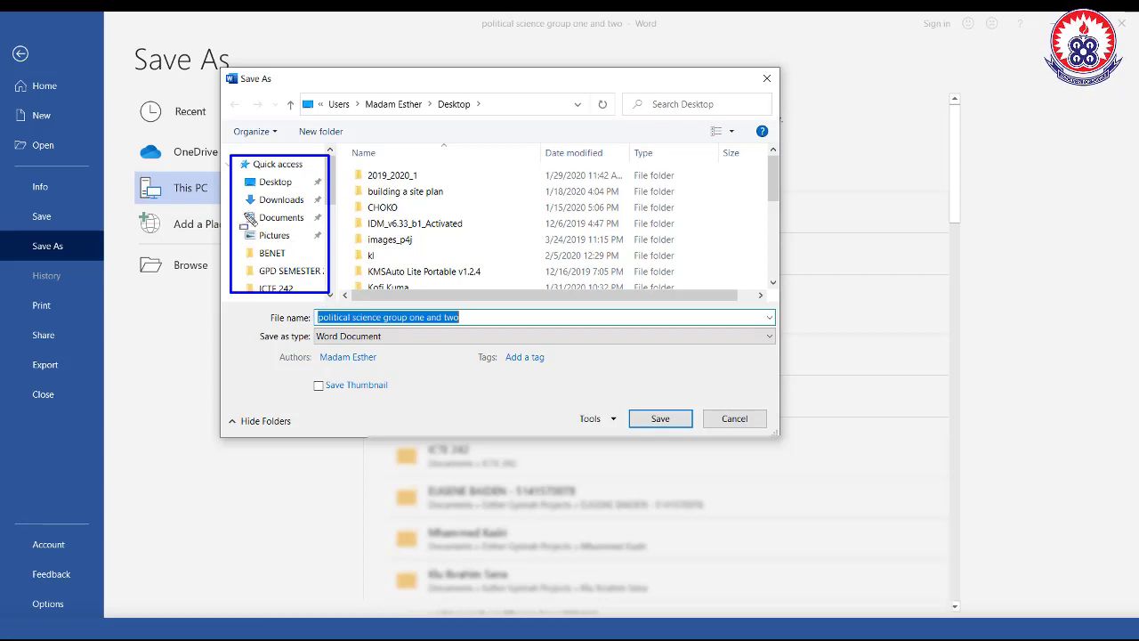
drag(236, 206, 326, 229)
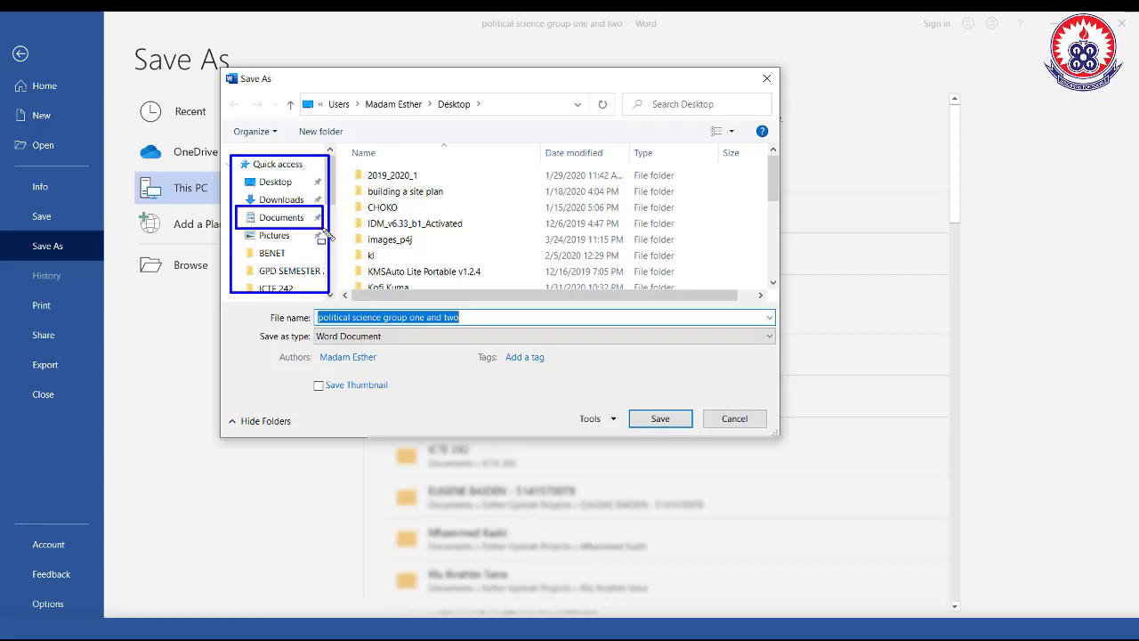
key(Escape)
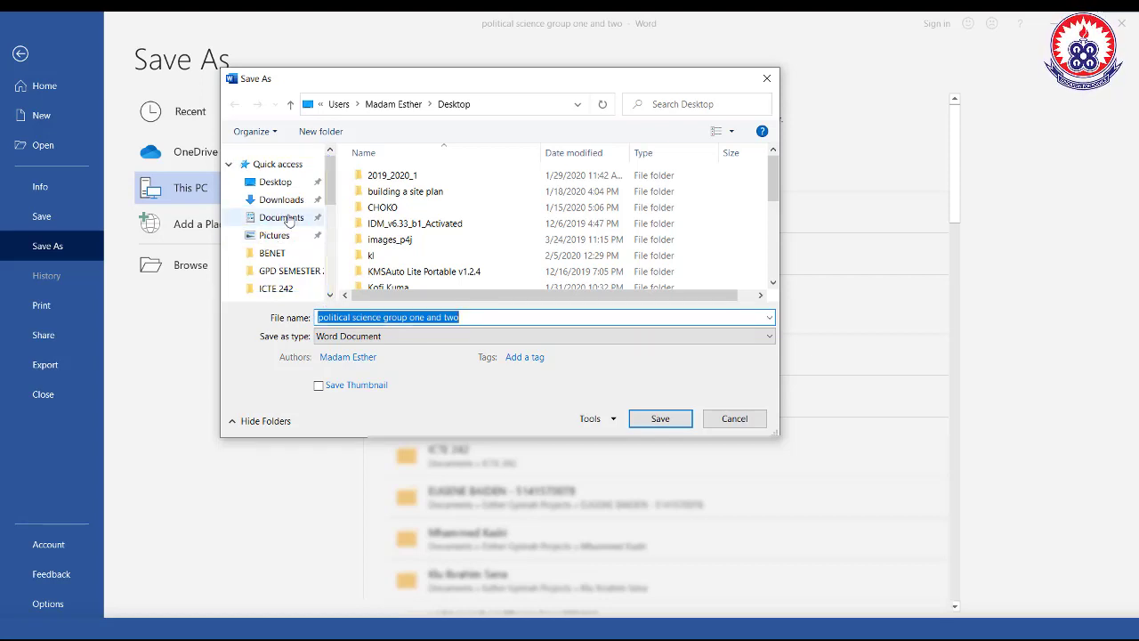
click(288, 220)
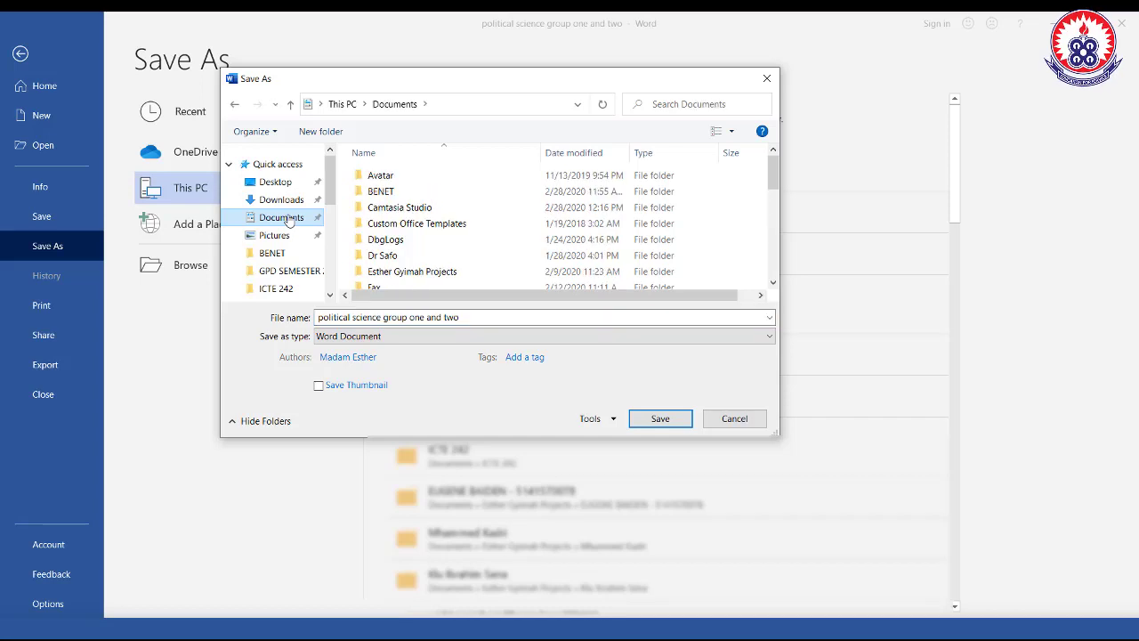
drag(775, 177, 777, 283)
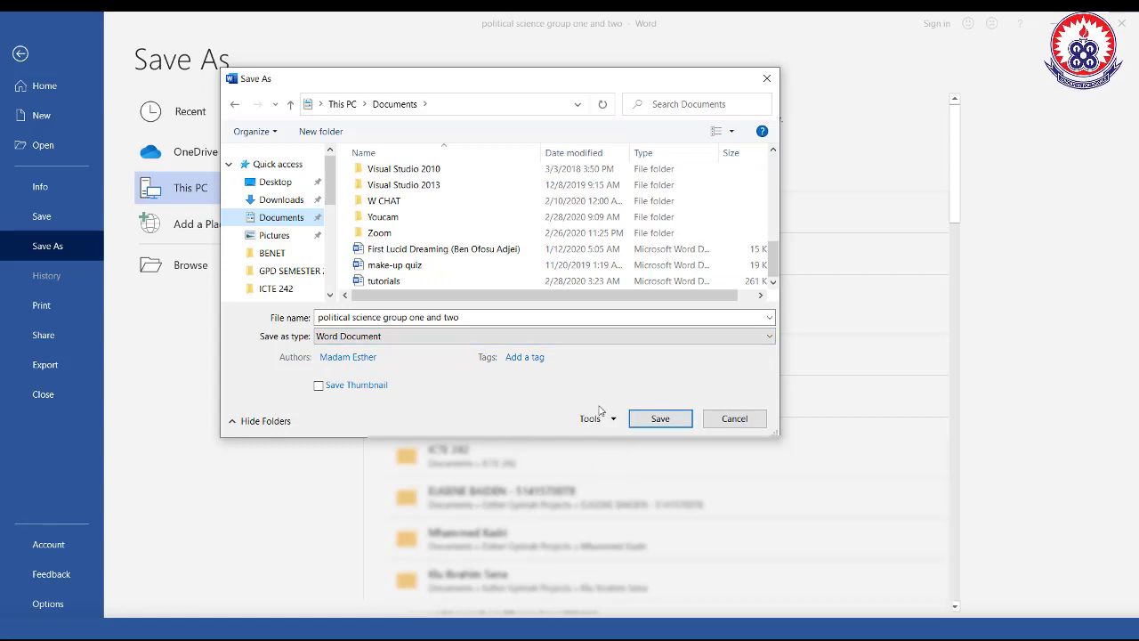
click(659, 419)
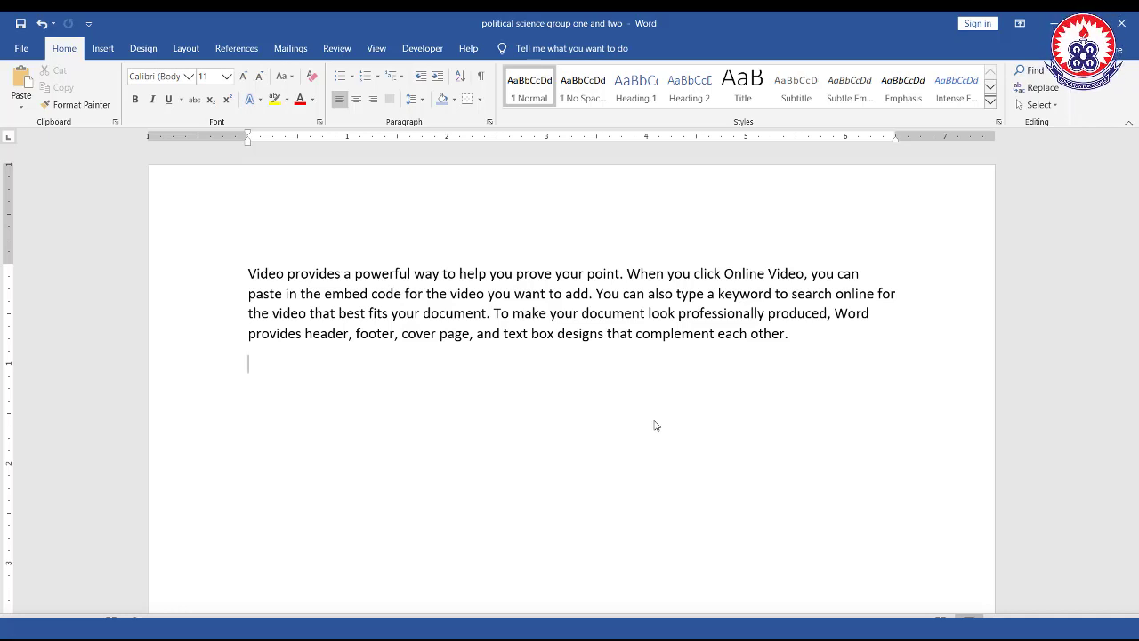
Step: Close the saved document and minimize the remaining Word and File Explorer windows to reach the desktop
click(1132, 25)
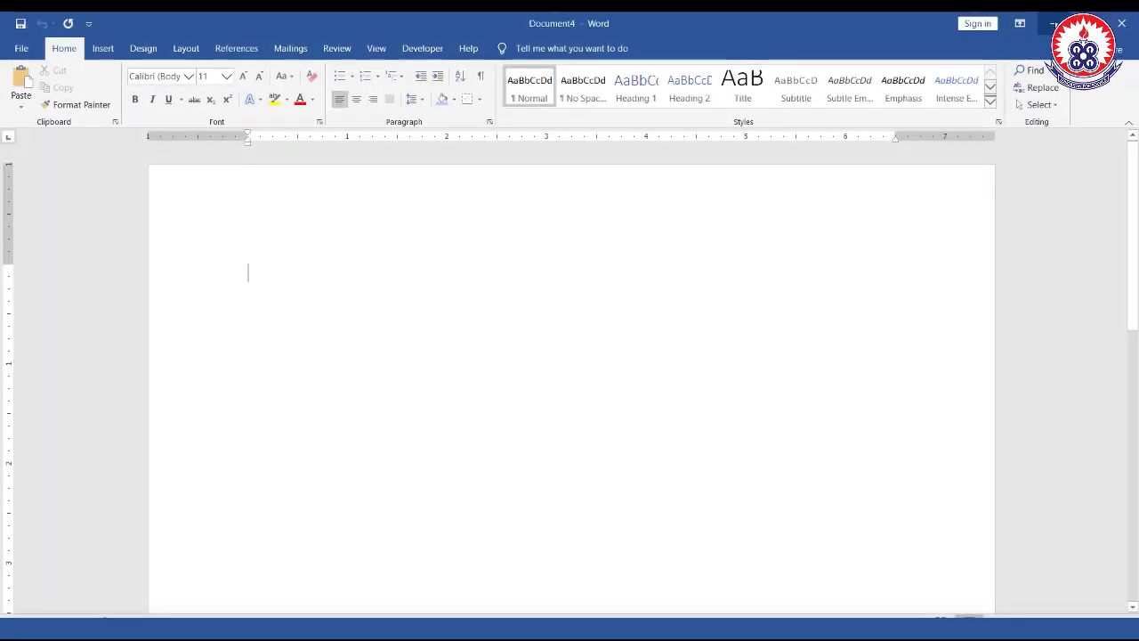
click(1053, 23)
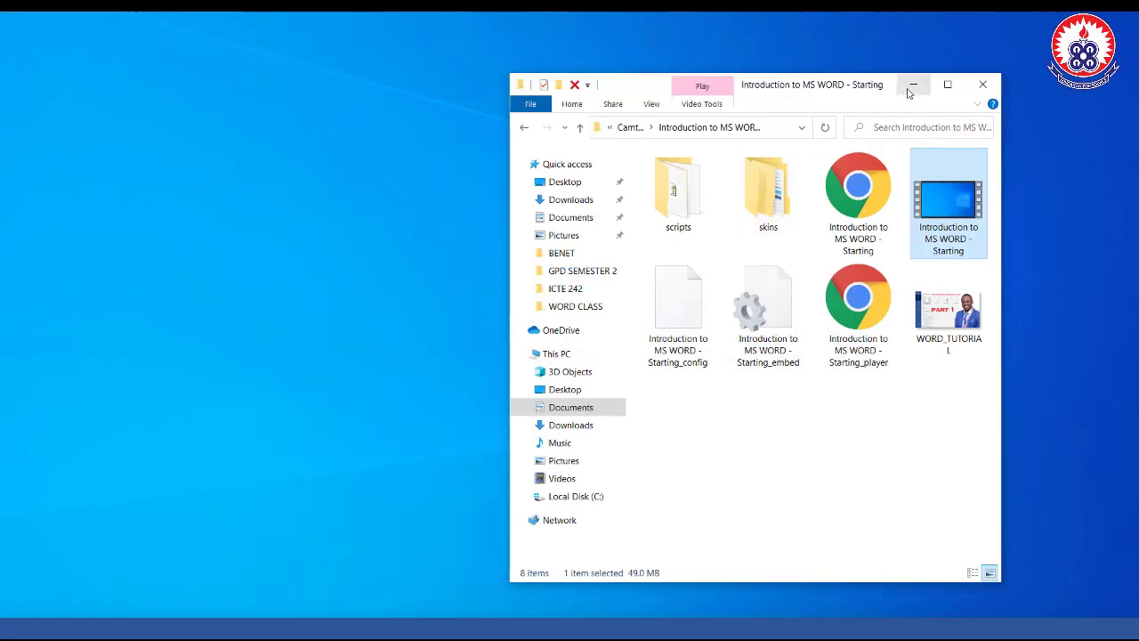
click(912, 86)
Step: Show the desktop icons and locate the Word file political science group one and two on the desktop
right_click(494, 205)
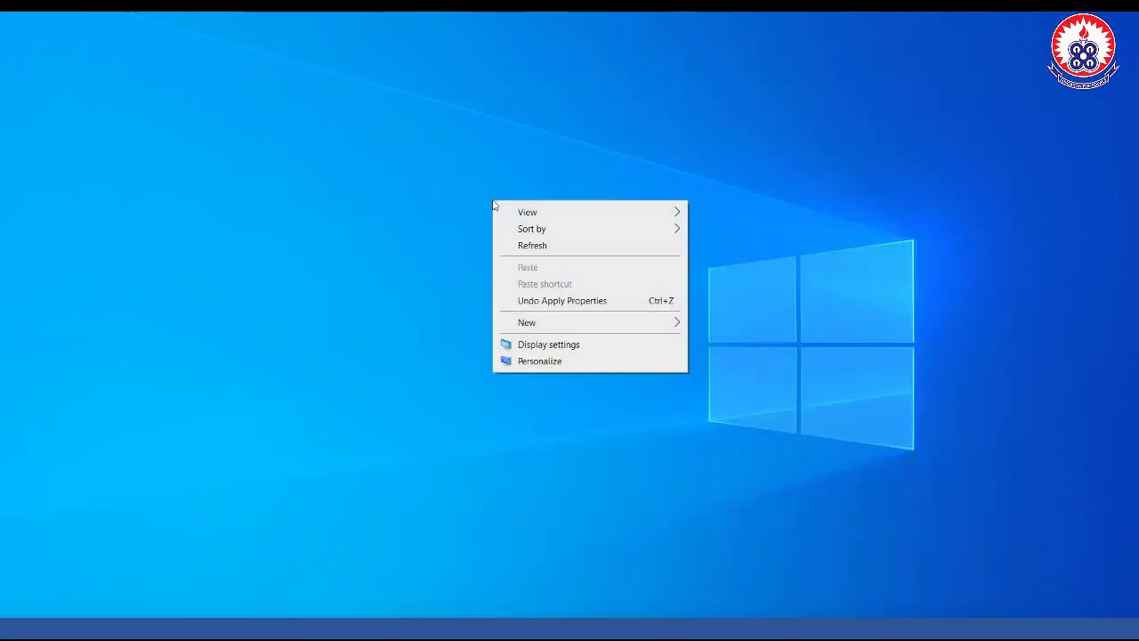
mouse_move(600, 213)
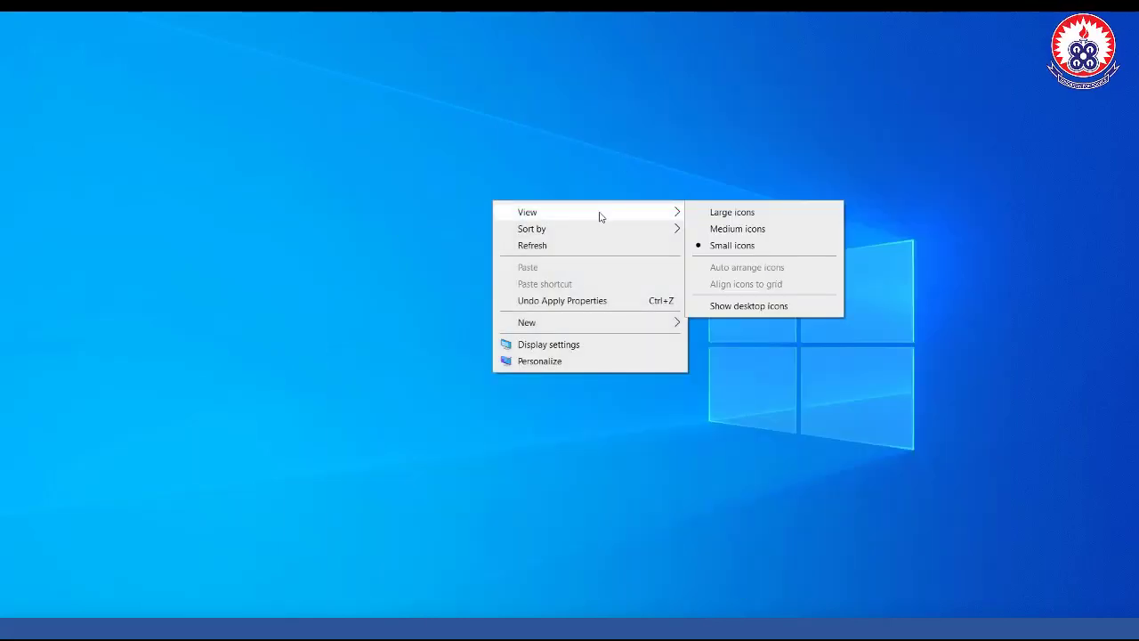
click(743, 309)
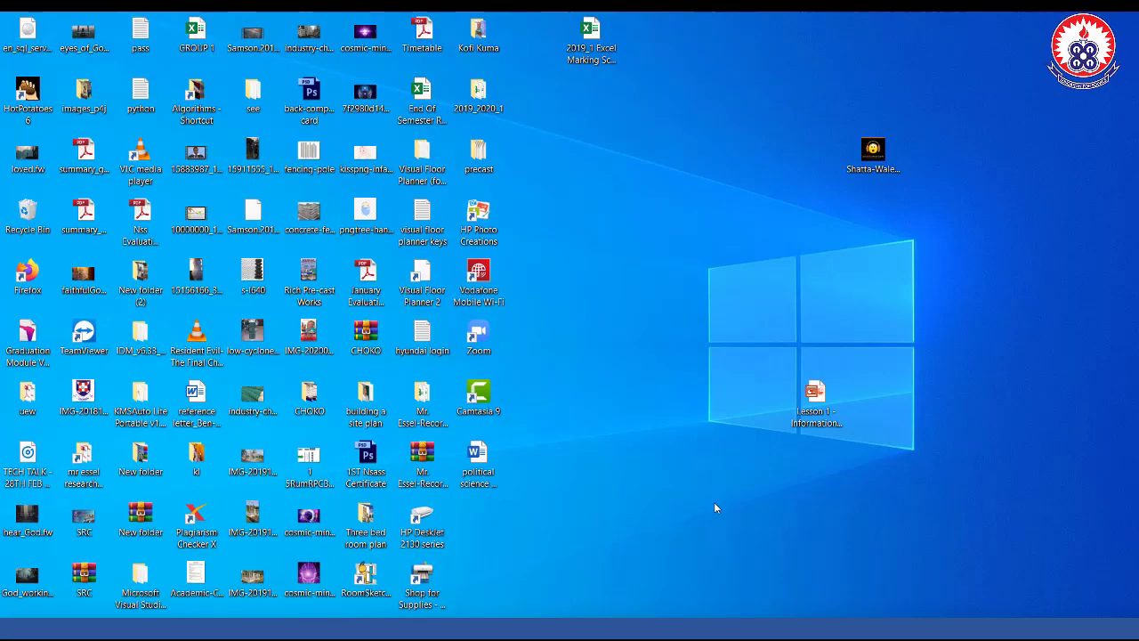
click(483, 472)
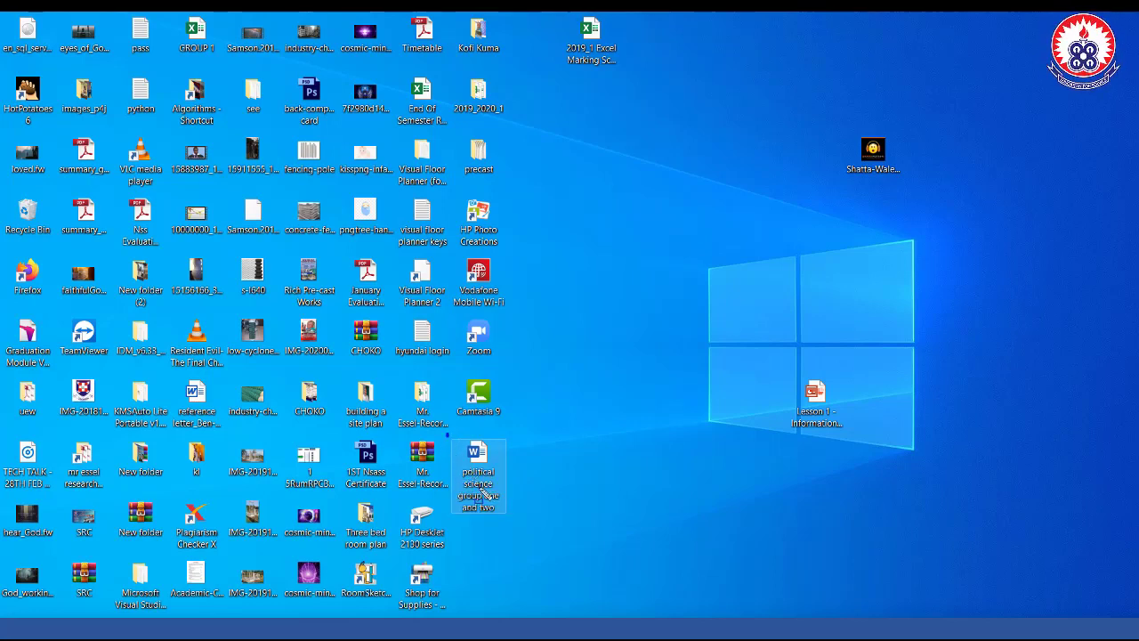
drag(445, 434, 514, 523)
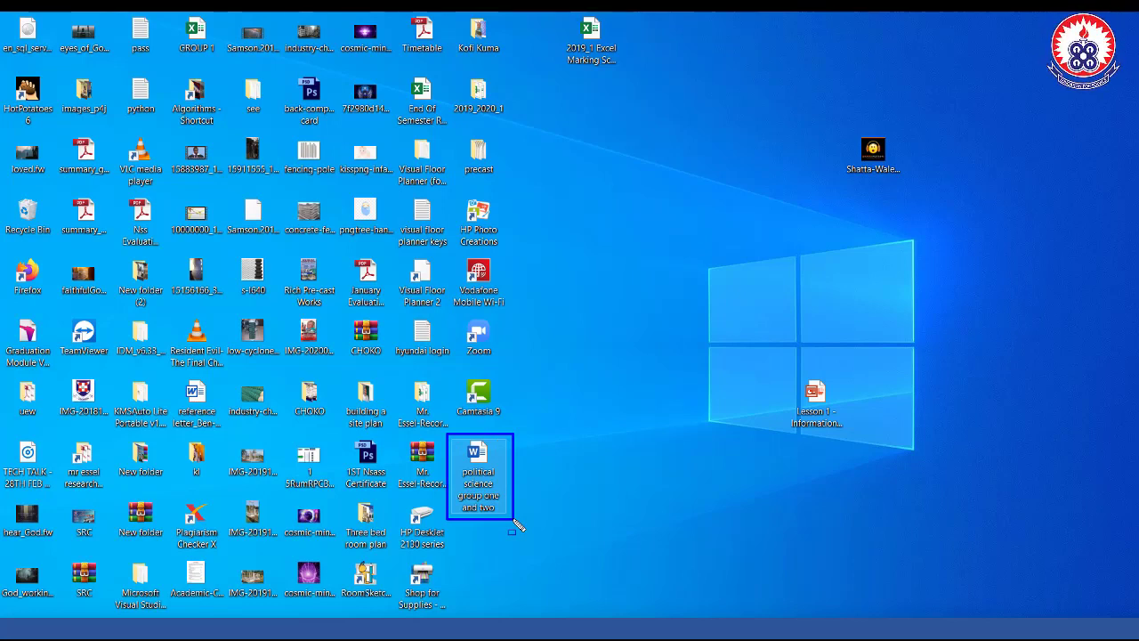
drag(514, 521, 514, 521)
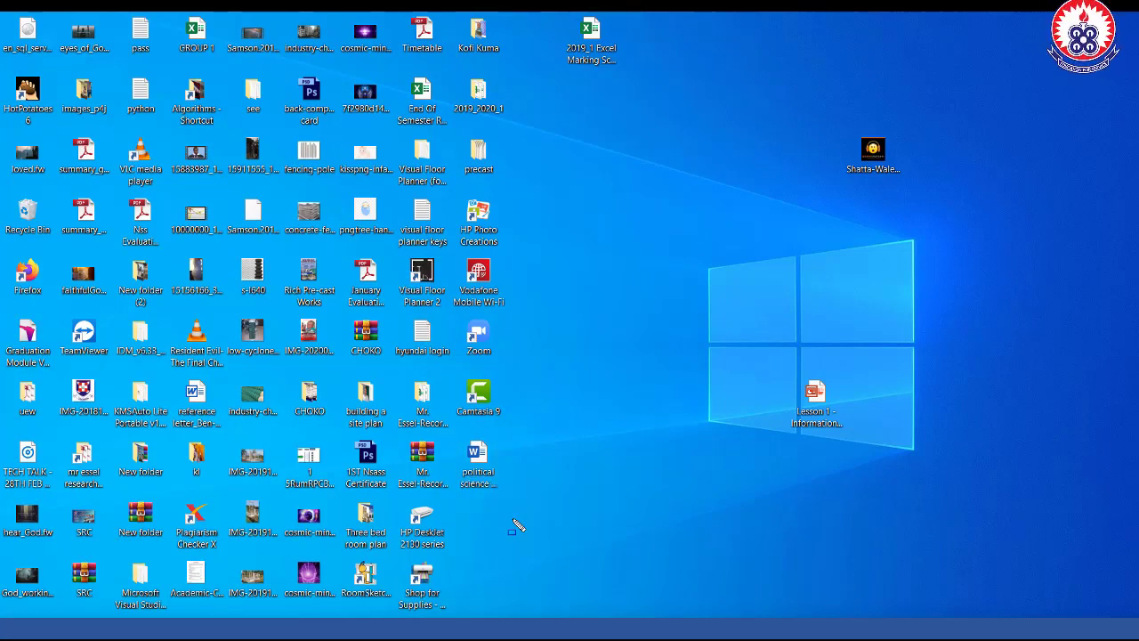
Step: Hide the desktop icons again
right_click(514, 520)
mouse_move(674, 338)
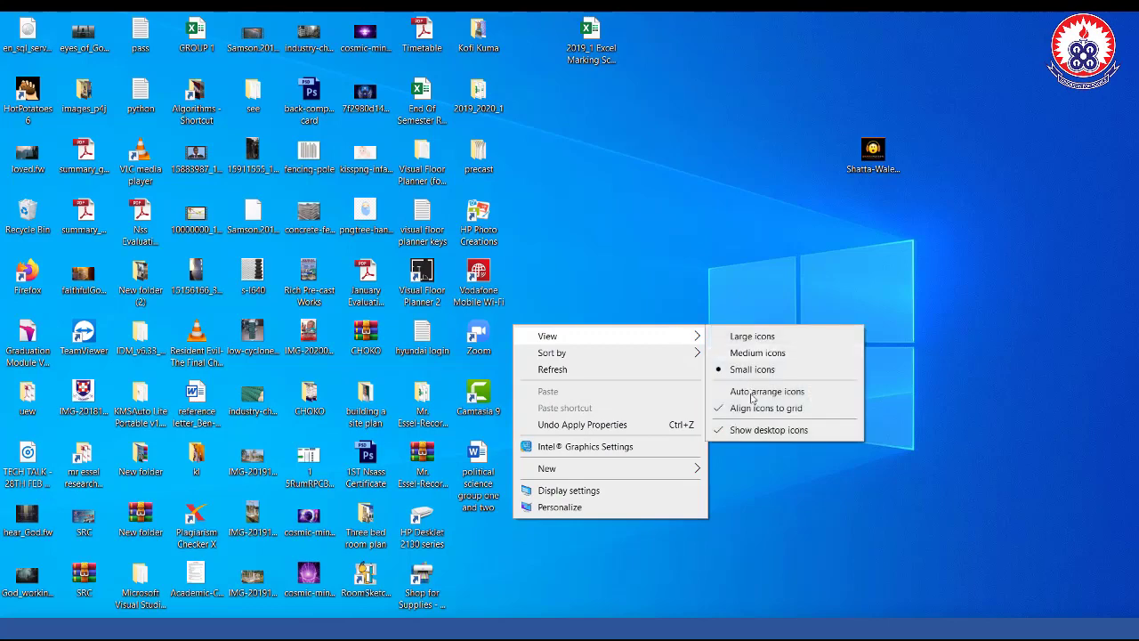
click(753, 431)
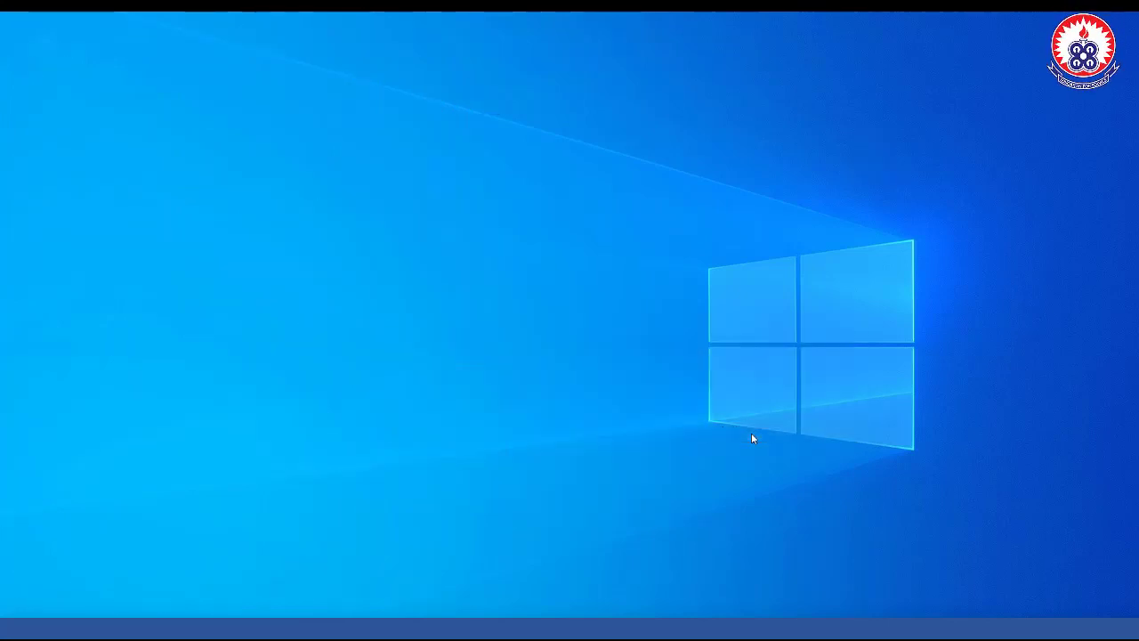
Step: Switch to File Explorer and locate the copy of political science group one and two in the Documents folder
click(241, 628)
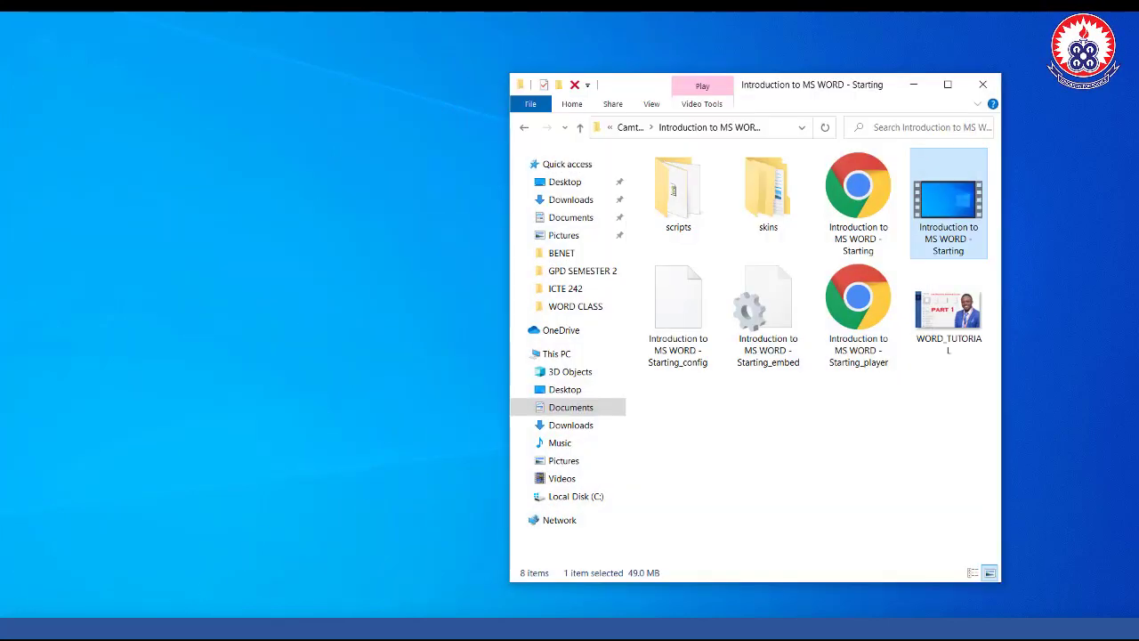
click(576, 220)
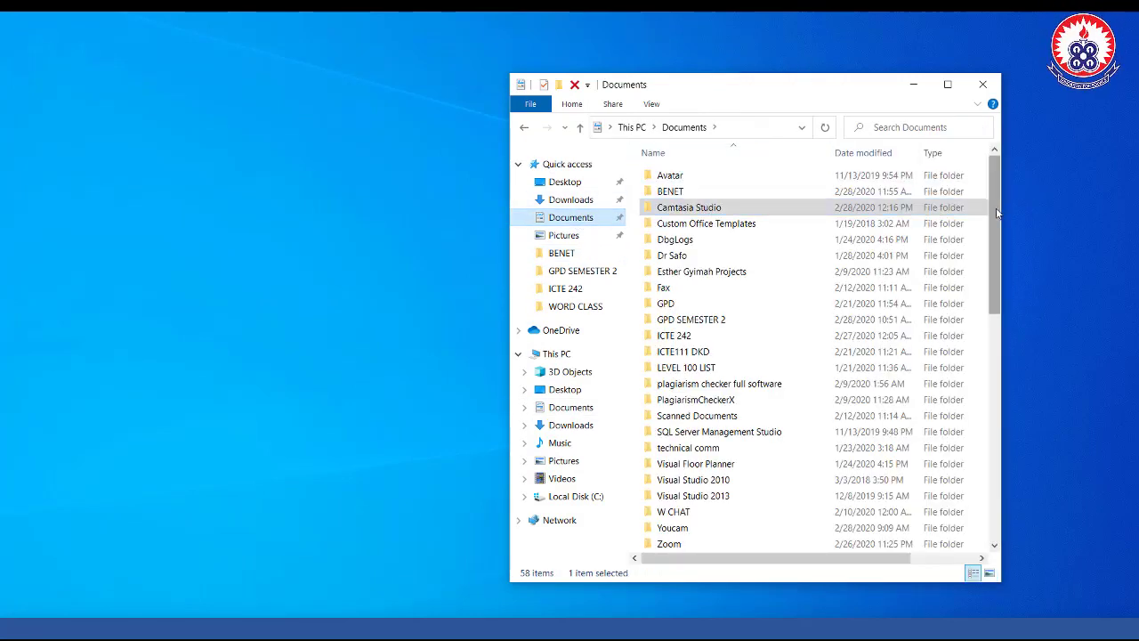
drag(995, 214, 1004, 452)
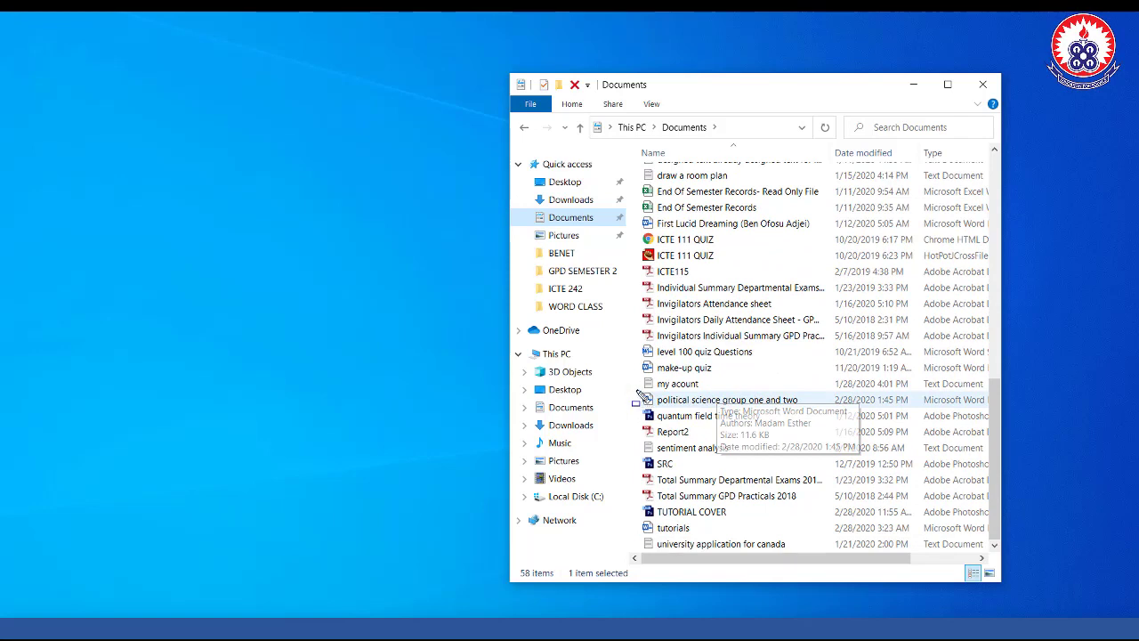
drag(775, 409, 834, 410)
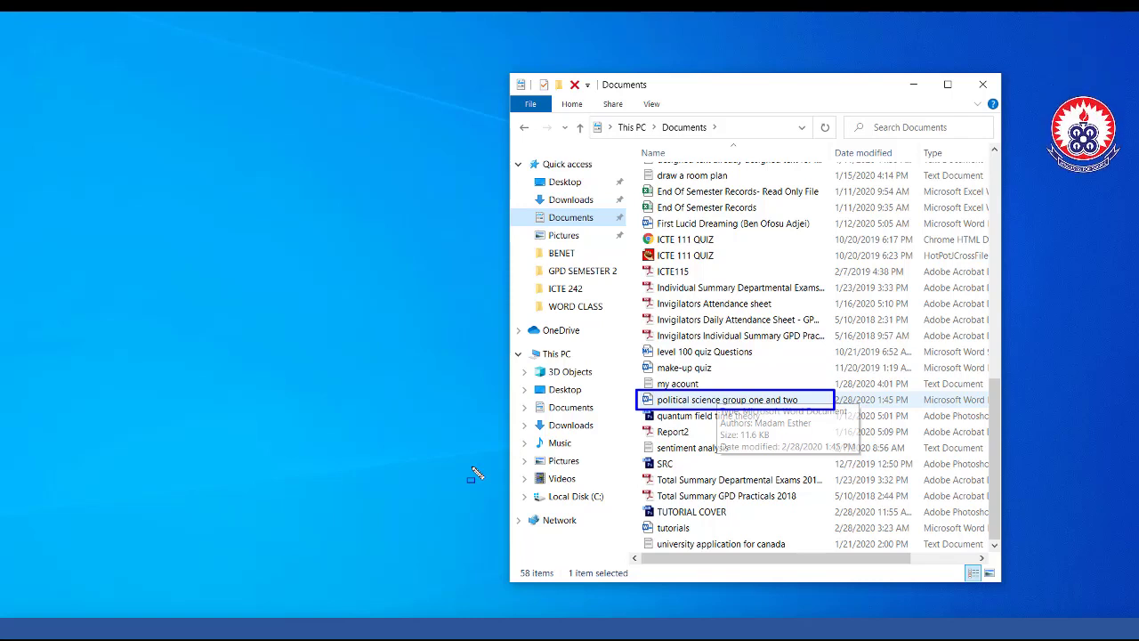
Step: Find political science group one and two in the Desktop folder, open it in Word and check its title
click(555, 392)
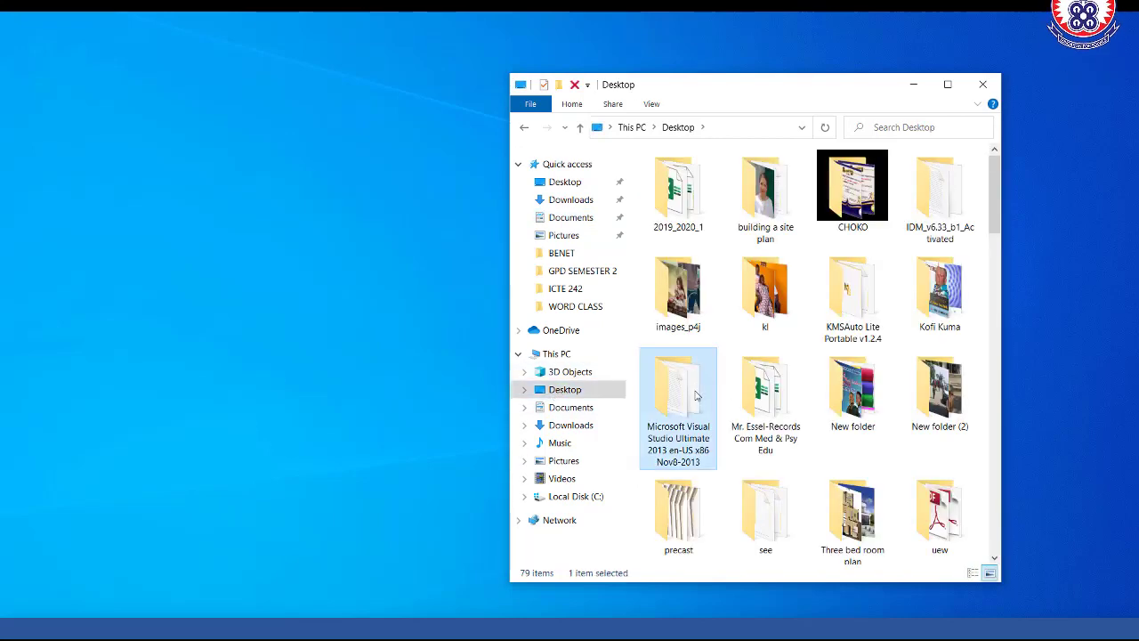
scroll(697, 396, down, 10)
click(870, 226)
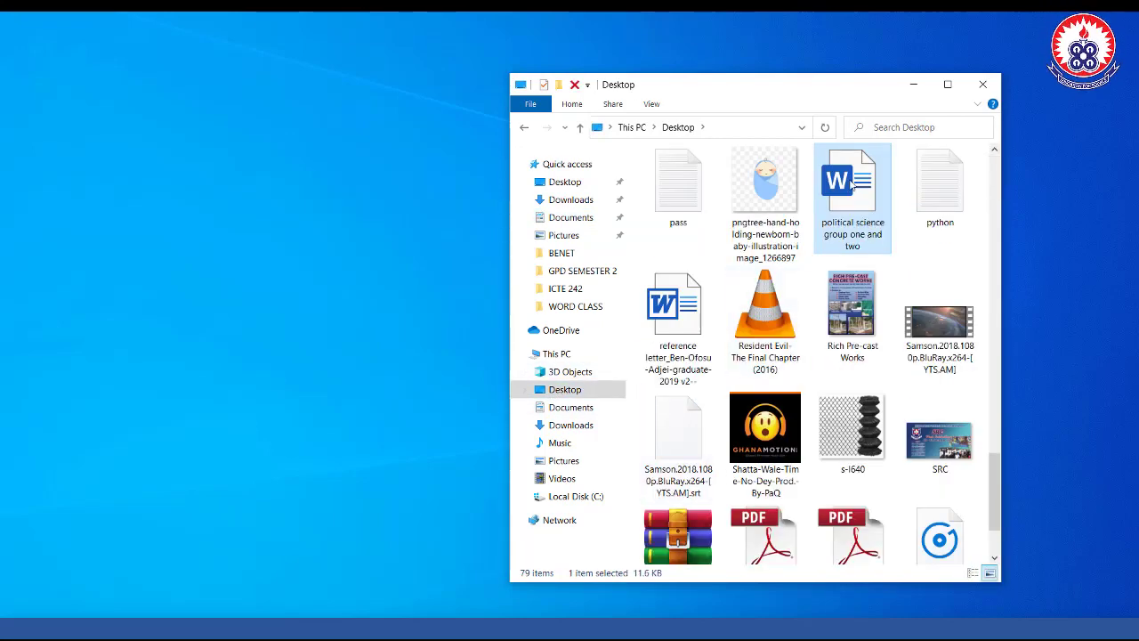
double_click(852, 184)
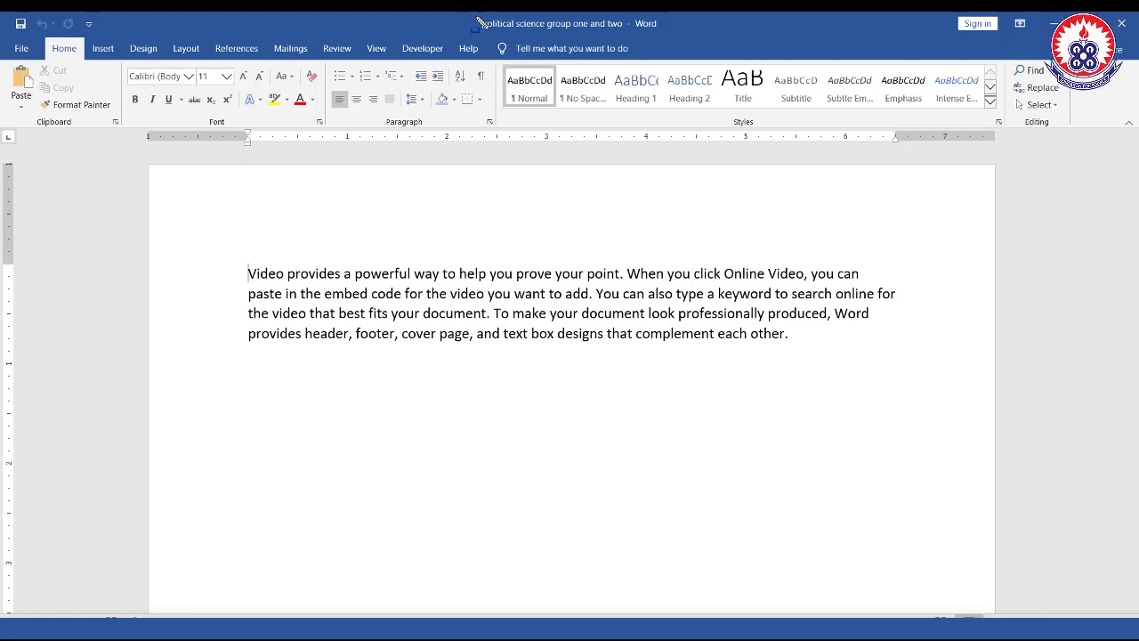
mouse_move(477, 17)
mouse_down()
mouse_move(639, 46)
mouse_move(631, 38)
mouse_up()
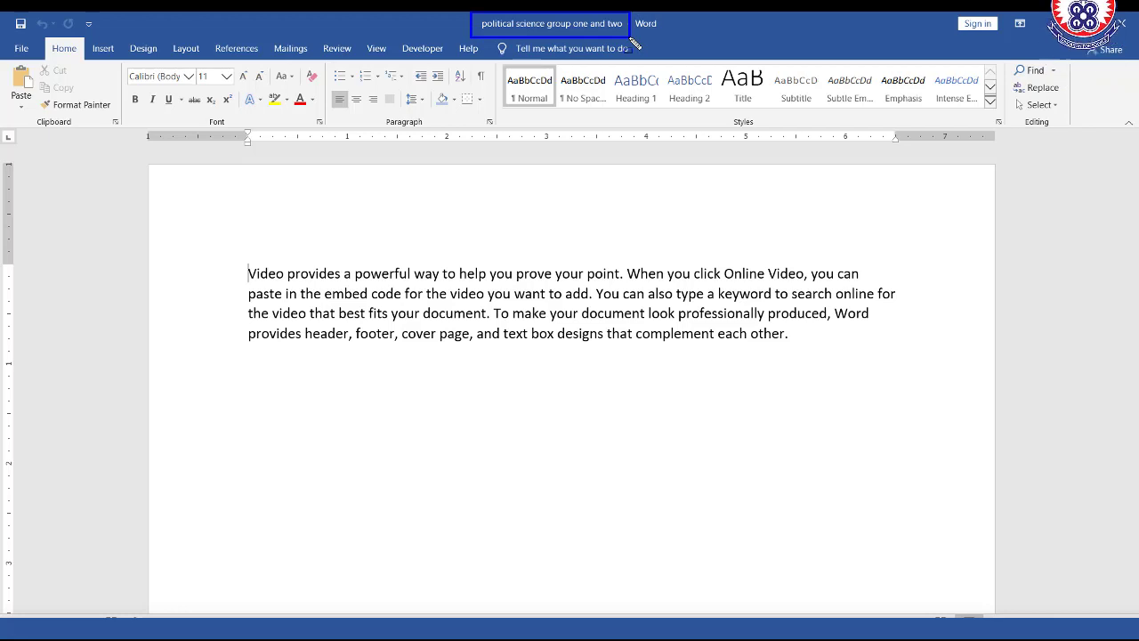
key(Escape)
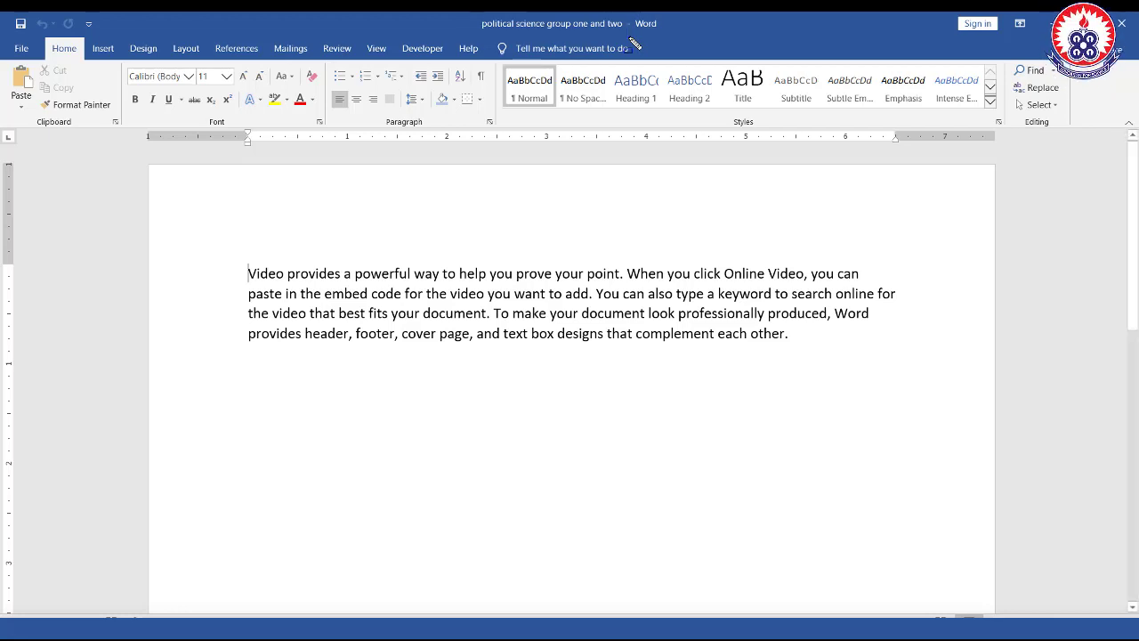
Step: Open the Save As dialog for the document and choose Desktop under This PC as the save location
click(26, 53)
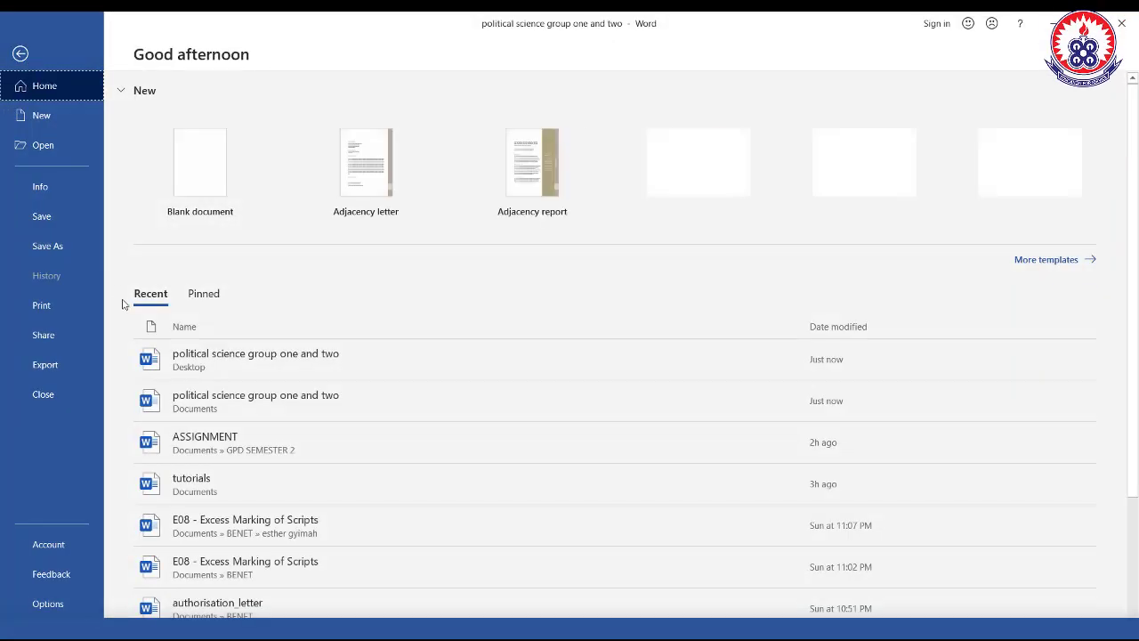
click(59, 246)
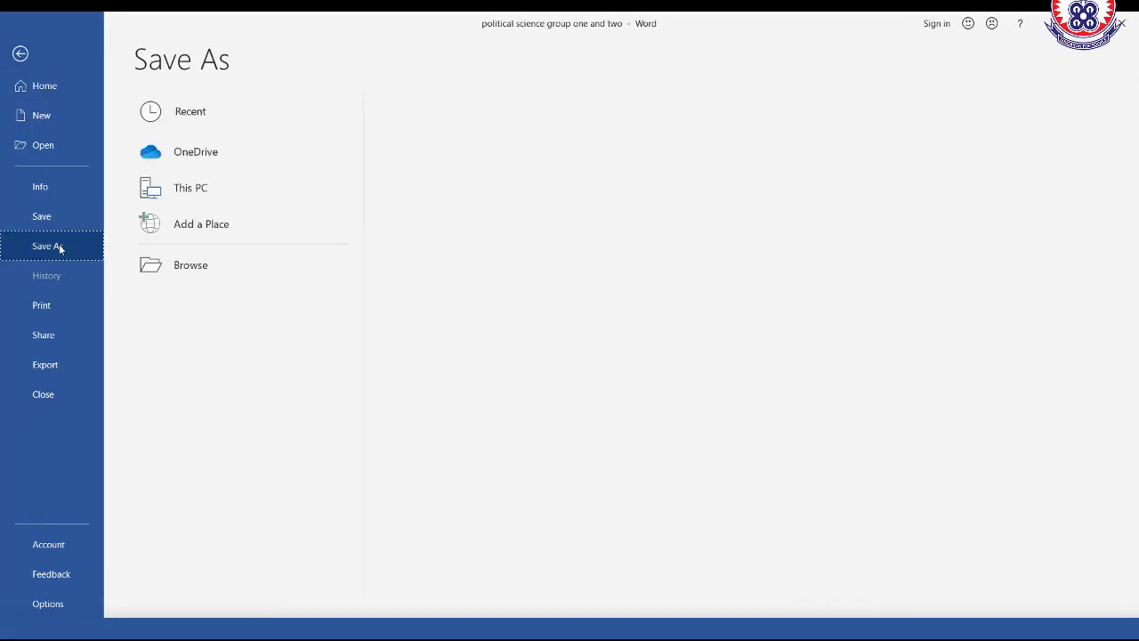
click(191, 267)
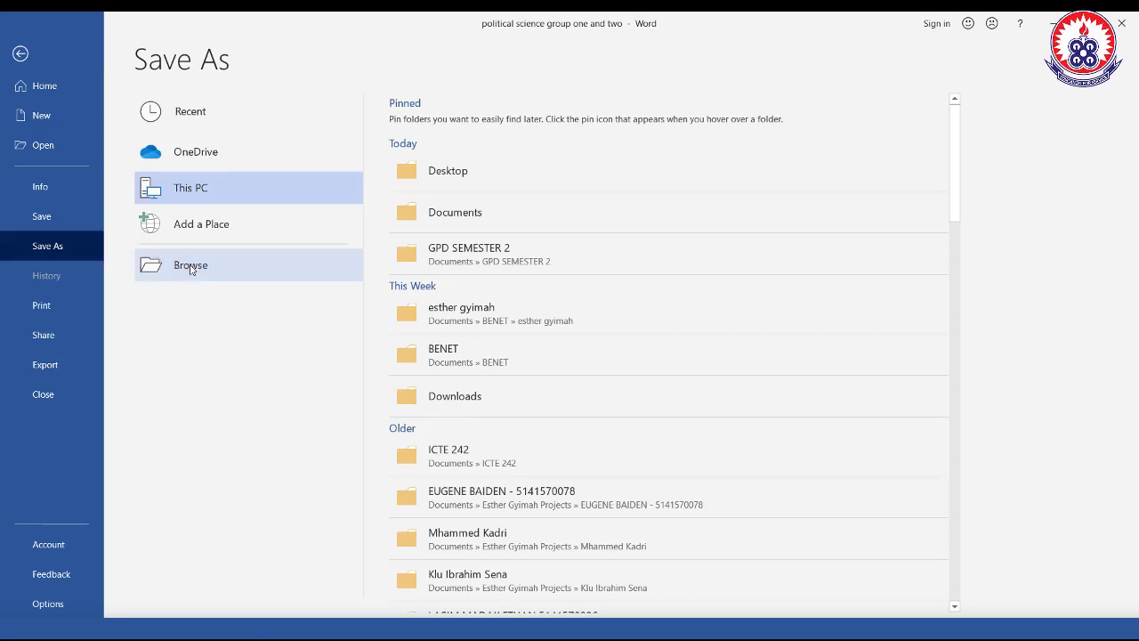
click(275, 170)
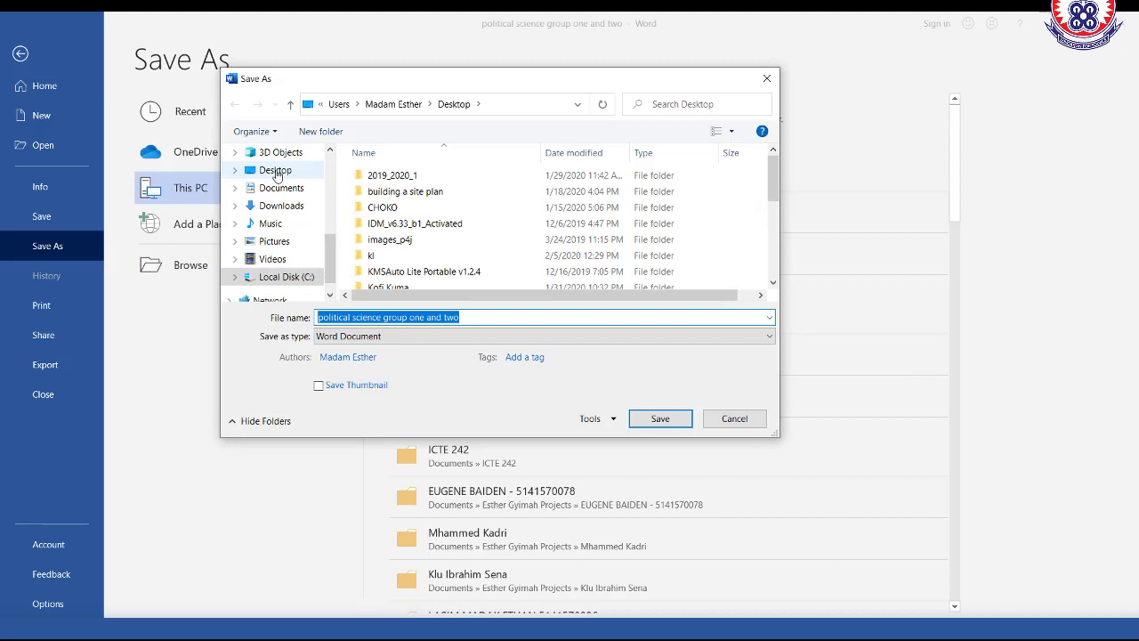
Step: Replace the file name with Political Science 1 and 2 and save the copy to the Desktop as a Word Document
click(475, 317)
click(343, 318)
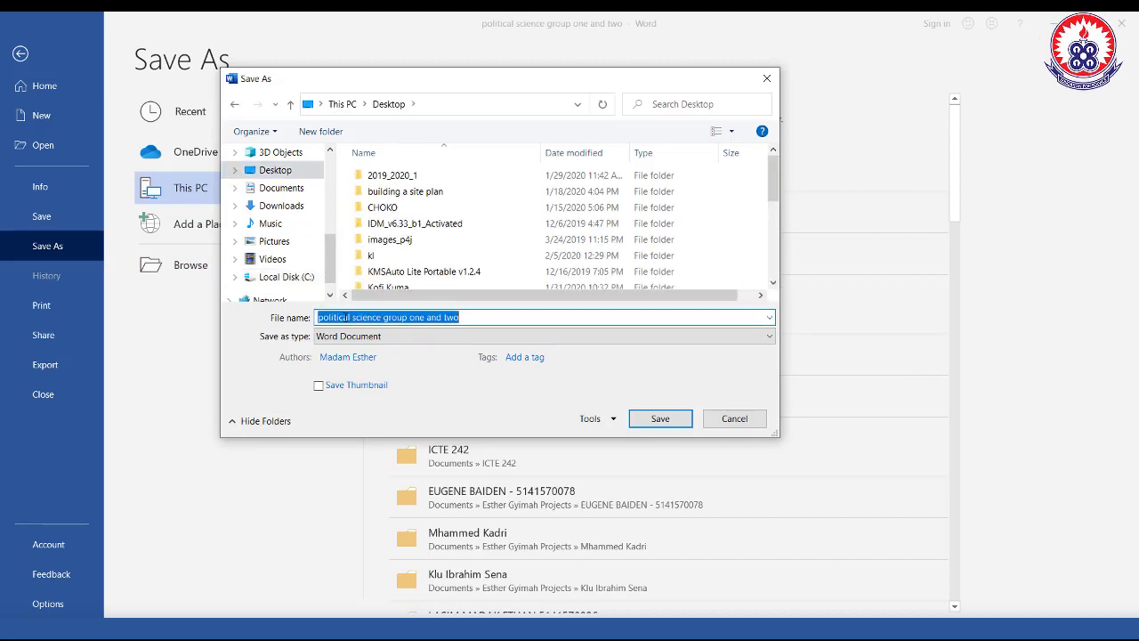
key(BackSpace)
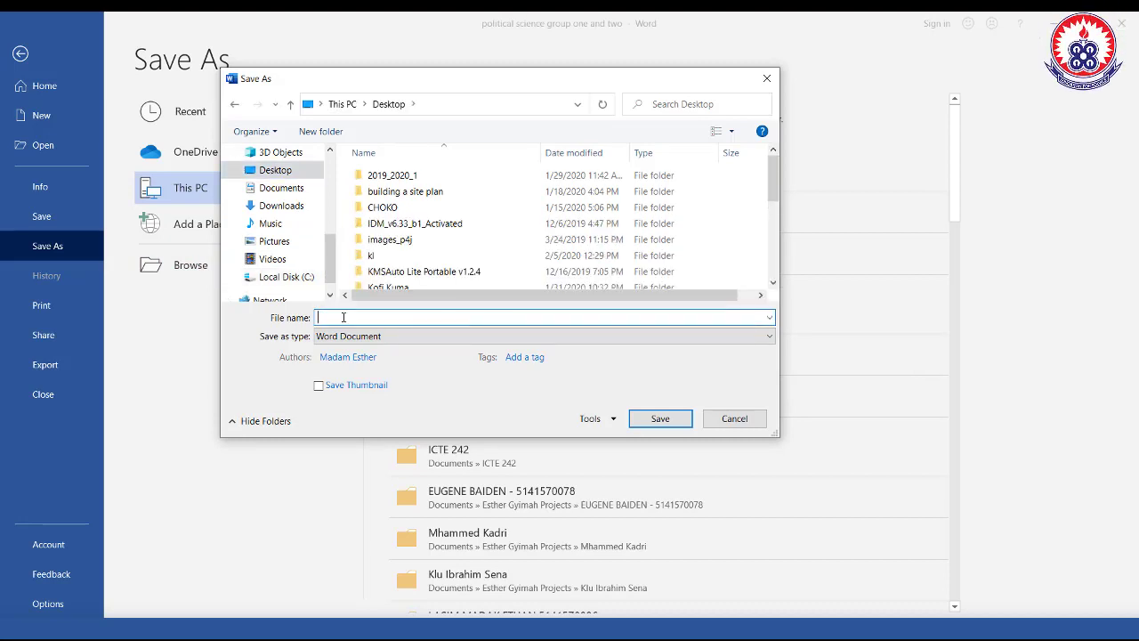
text(PE)
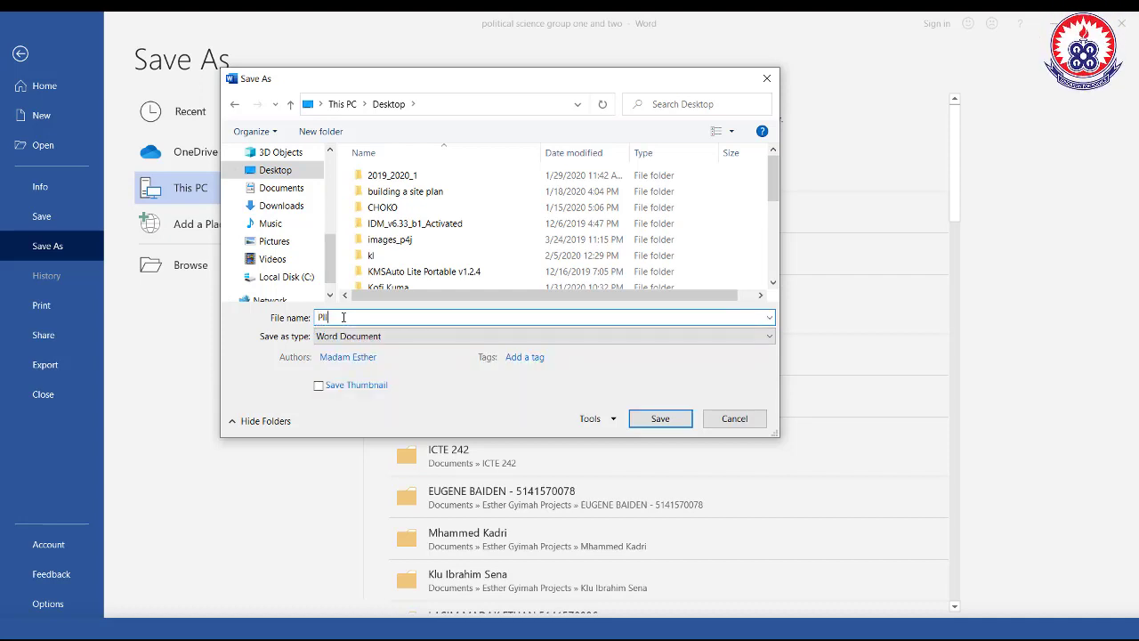
key(BackSpace)
text(olit)
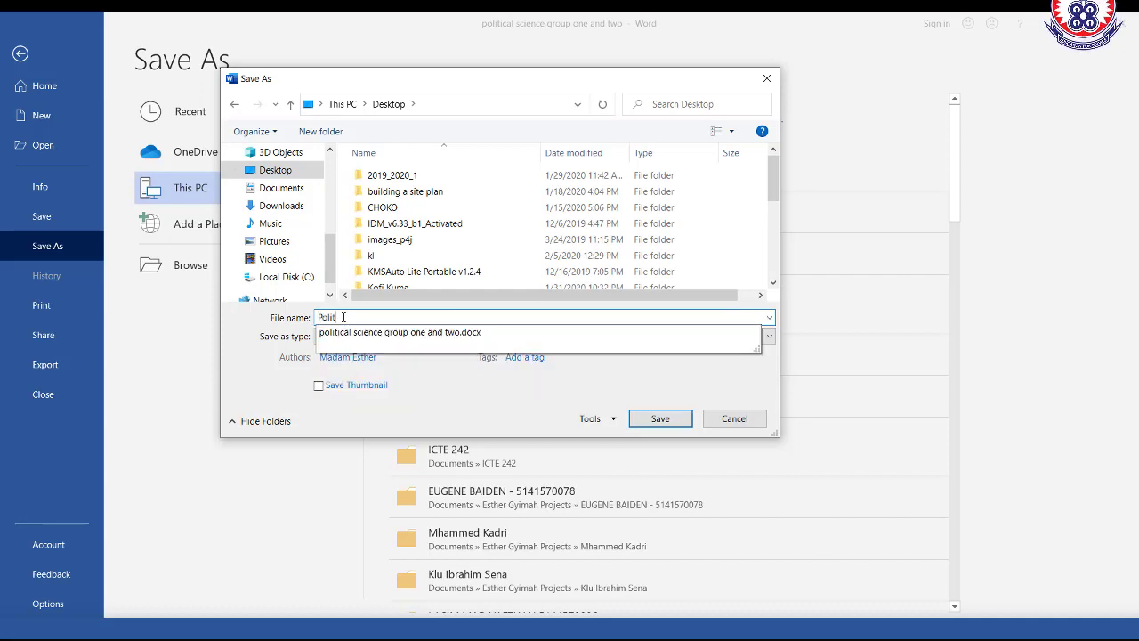
text(ical Sc)
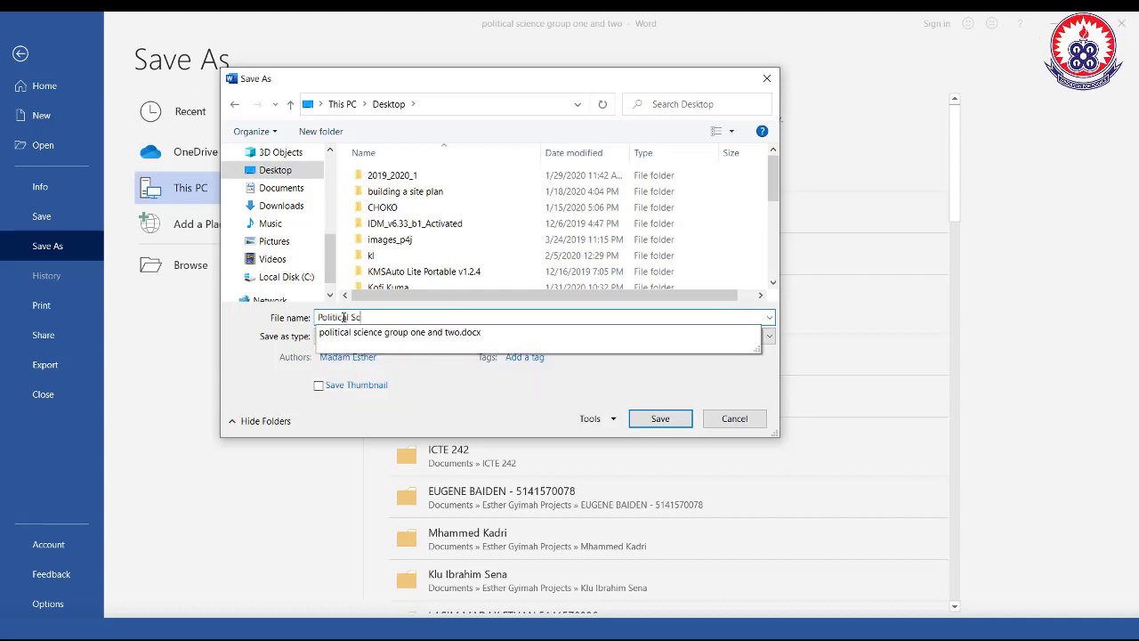
text(ience 1)
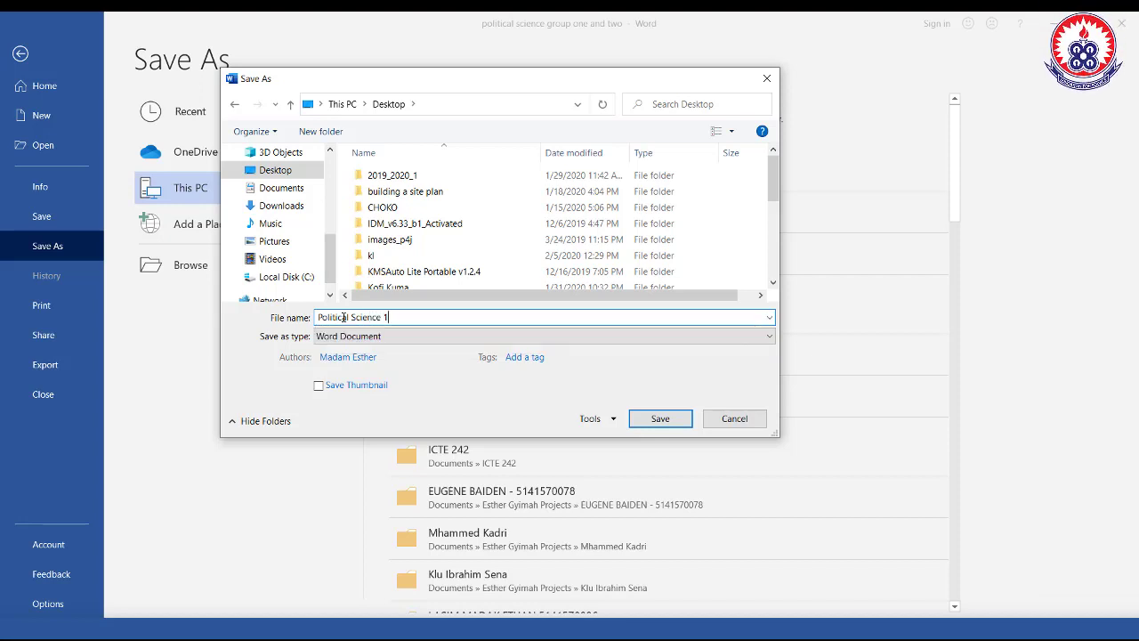
text( and 2)
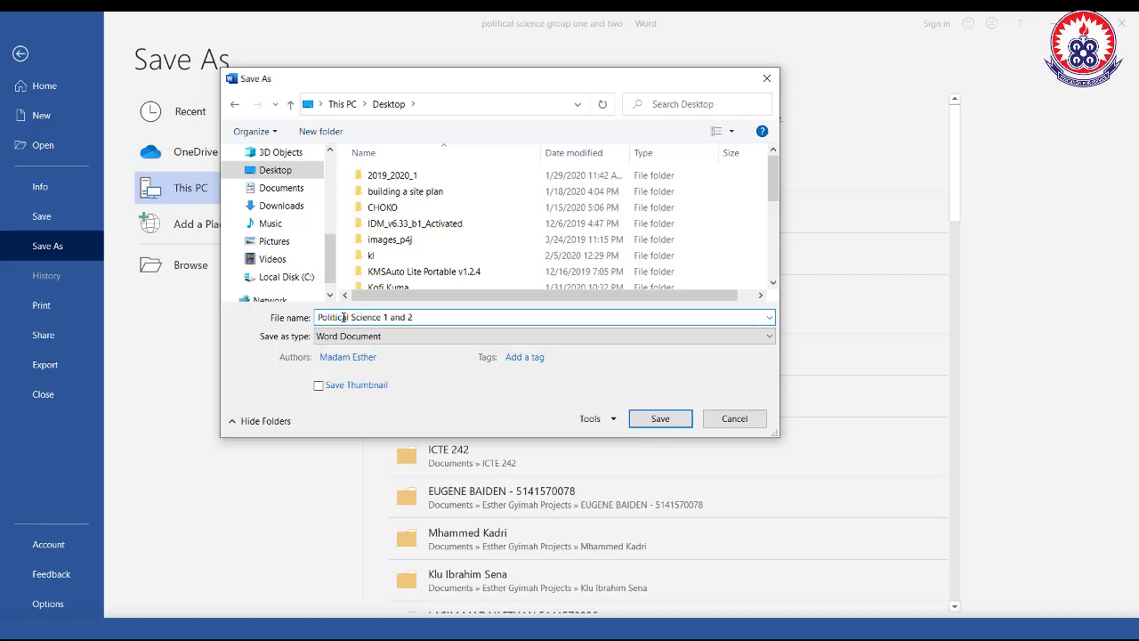
click(670, 419)
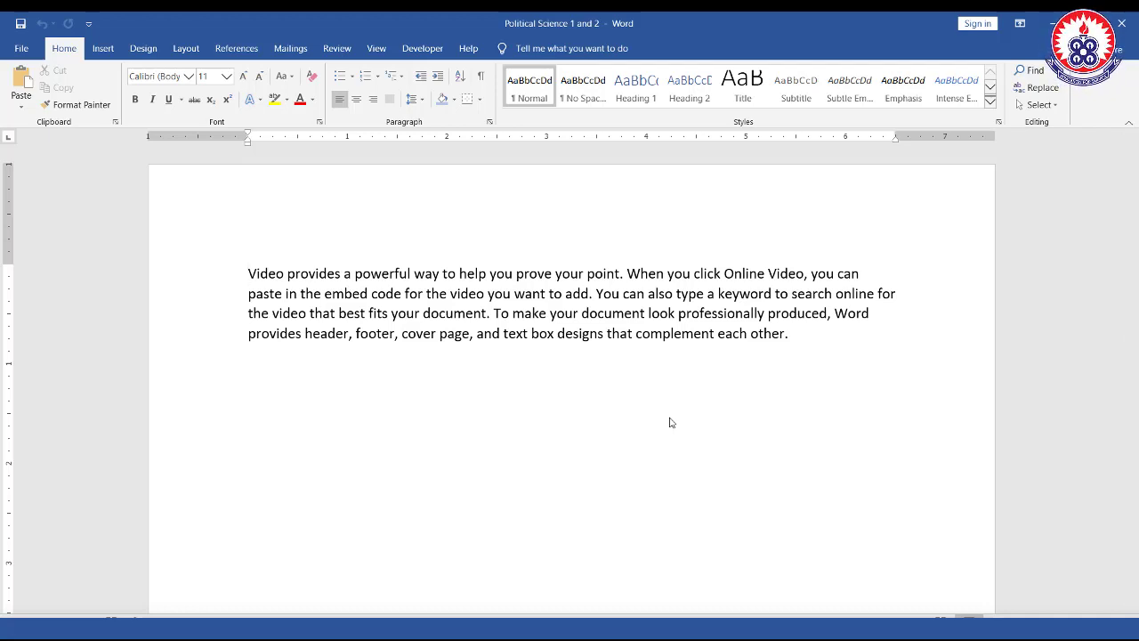
Step: Open the Print page for the document to show its print settings and preview
click(22, 50)
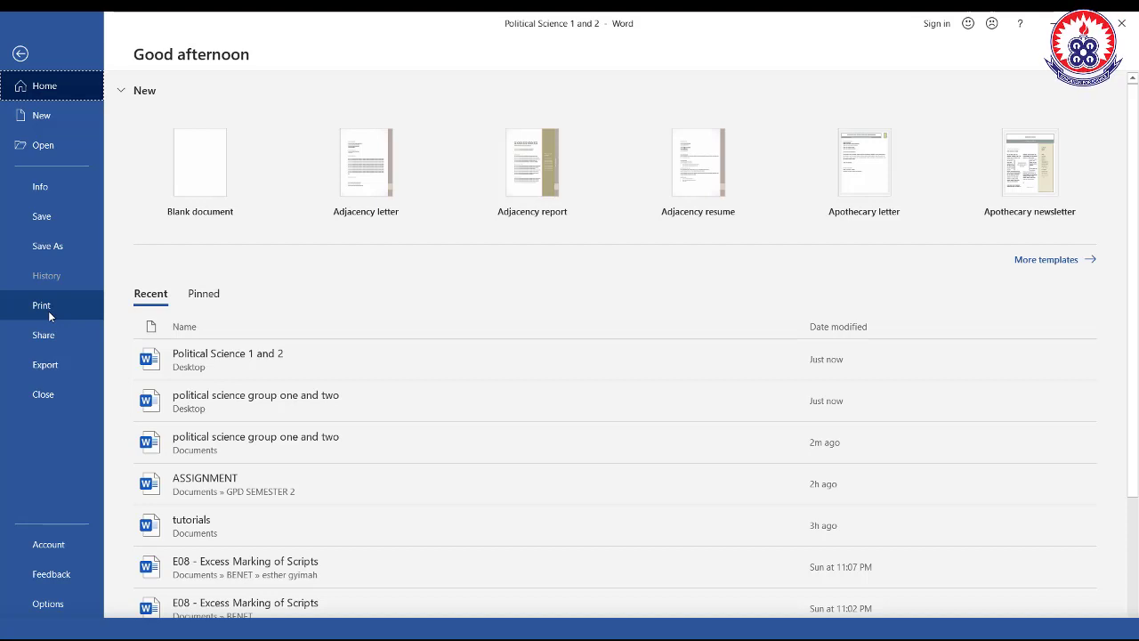
mouse_move(2, 290)
mouse_down()
mouse_move(125, 315)
mouse_move(113, 328)
mouse_up()
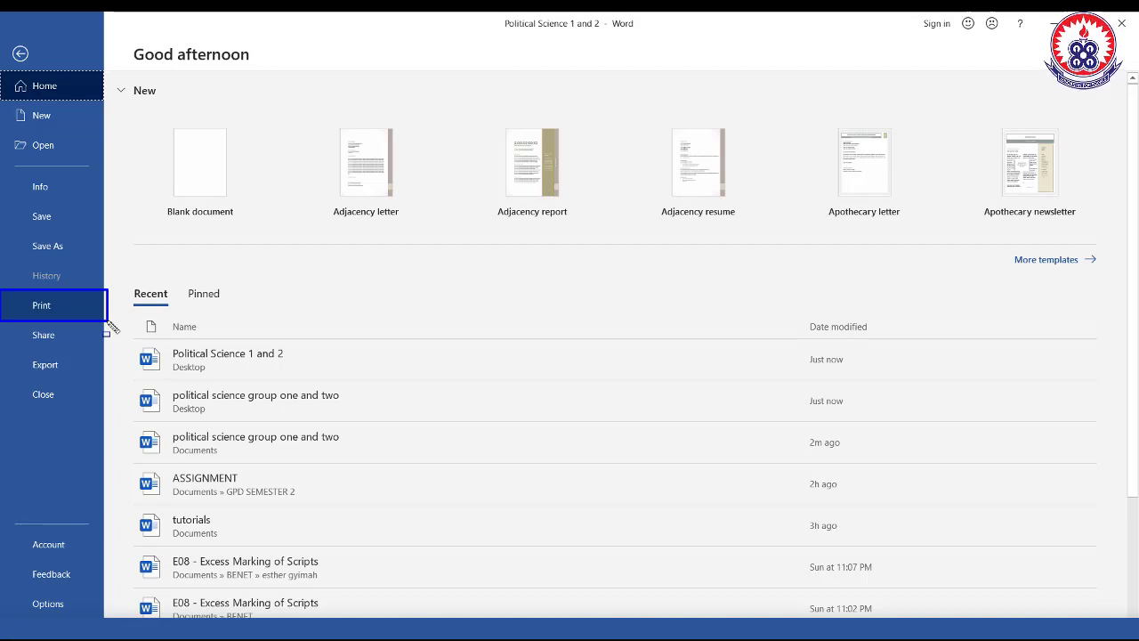
key(Escape)
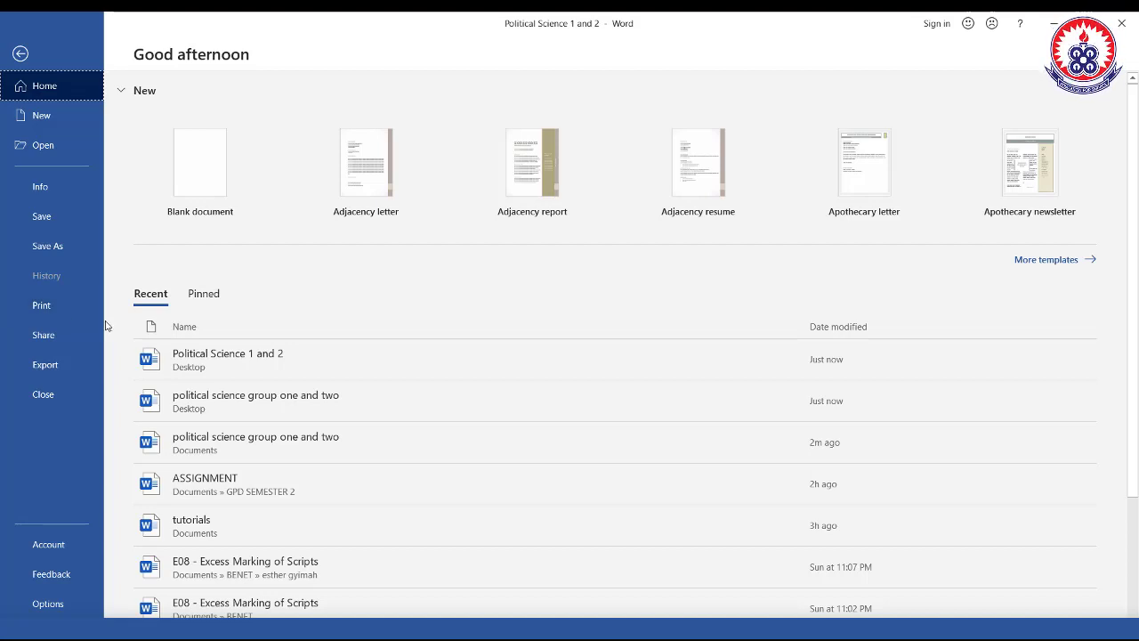
click(61, 307)
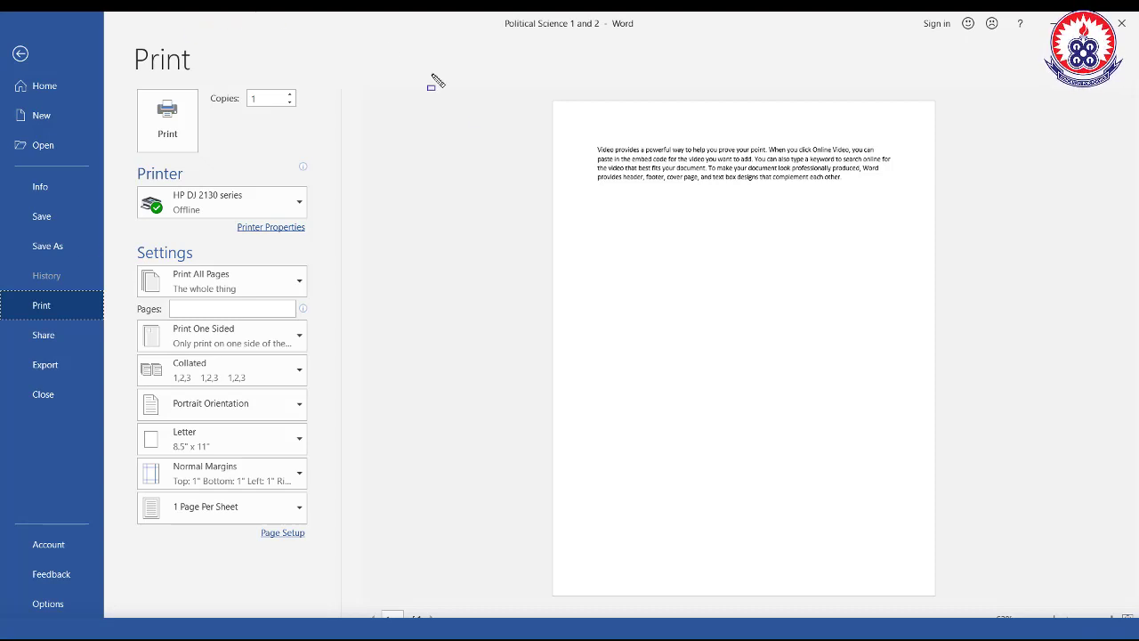
mouse_move(539, 84)
mouse_down()
mouse_move(659, 247)
mouse_move(924, 512)
mouse_up()
drag(959, 601, 947, 602)
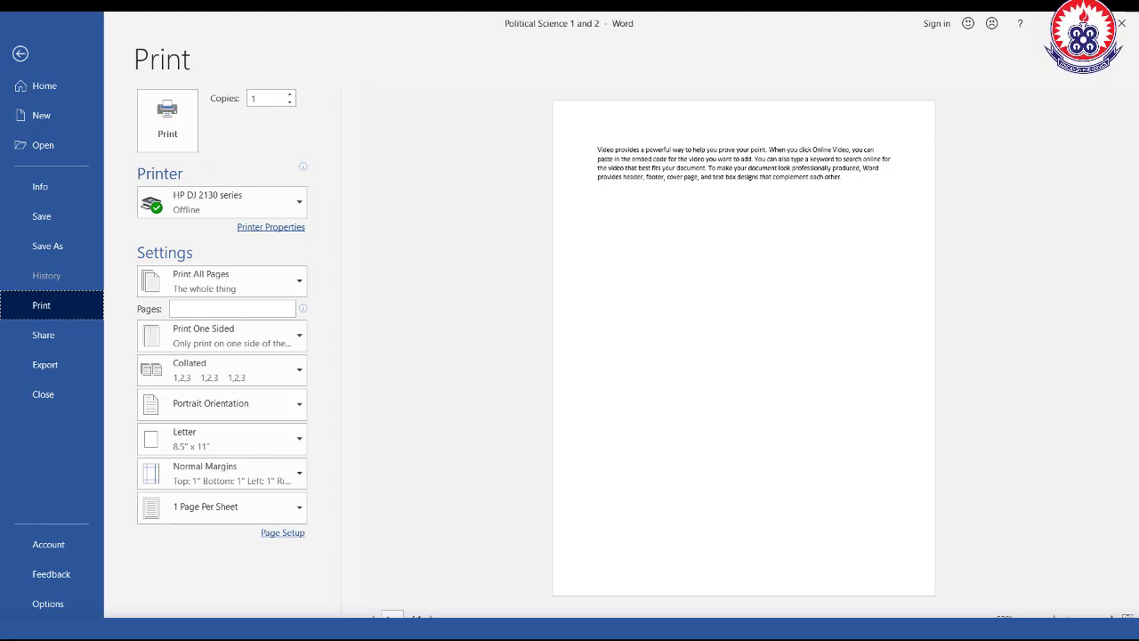
Step: Examine the page in the print preview at smaller and larger zoom levels
click(1023, 618)
click(1023, 617)
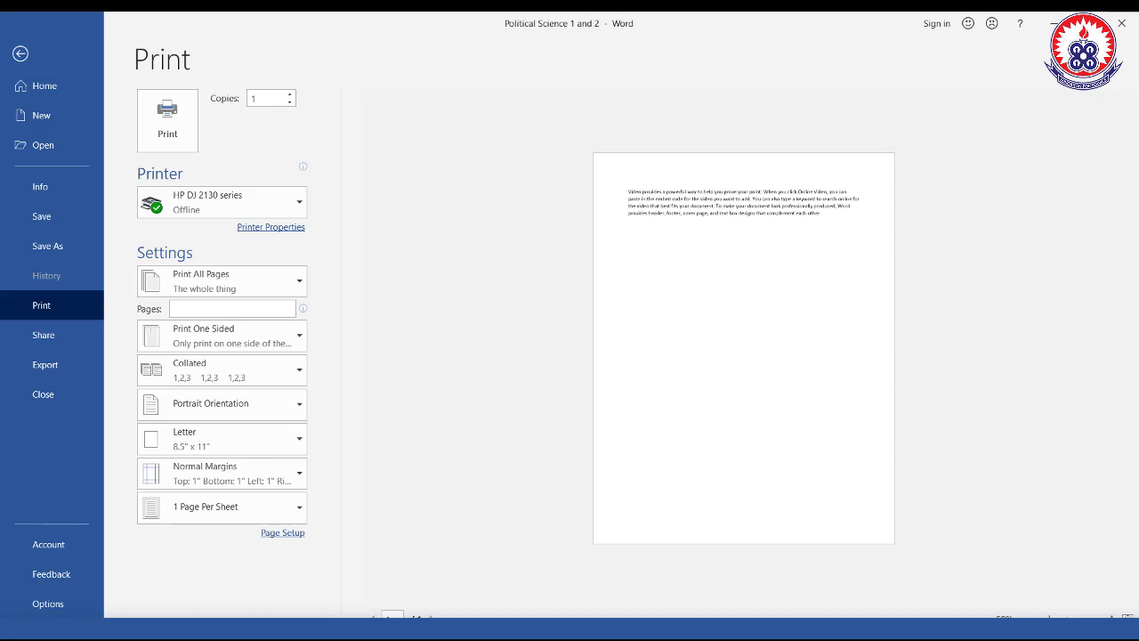
click(1024, 618)
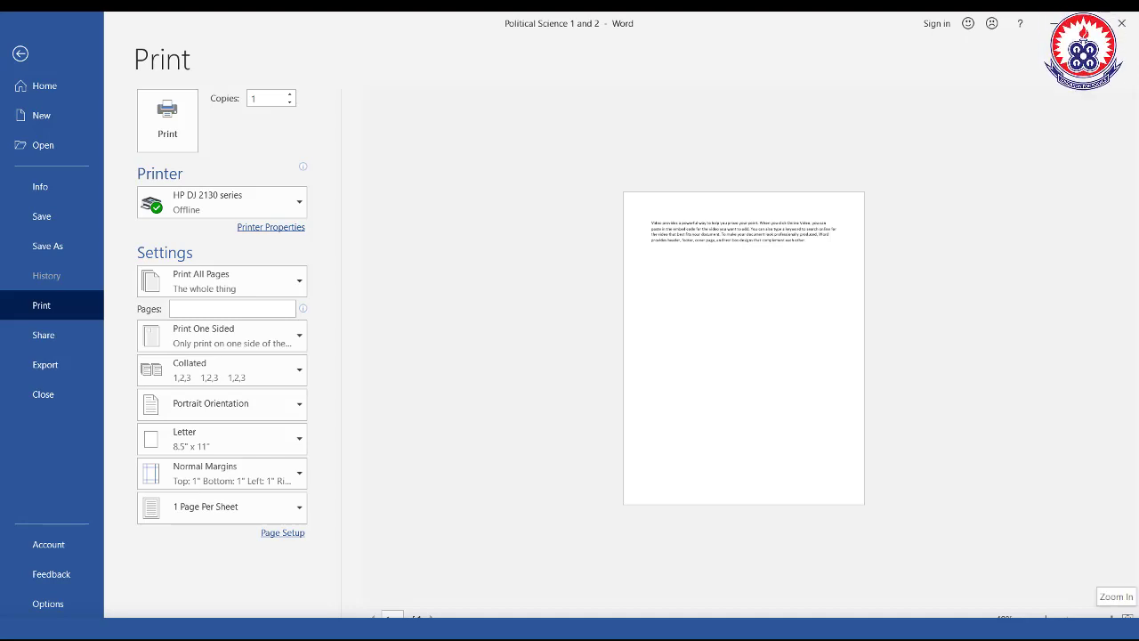
click(1111, 618)
click(1111, 617)
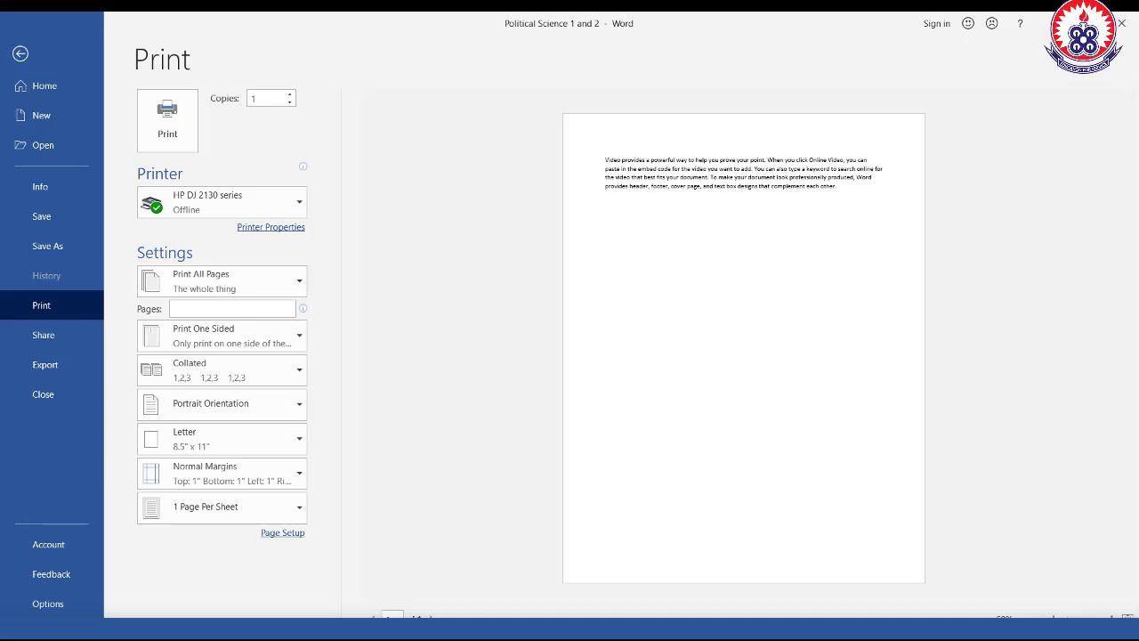
click(1111, 618)
click(1112, 618)
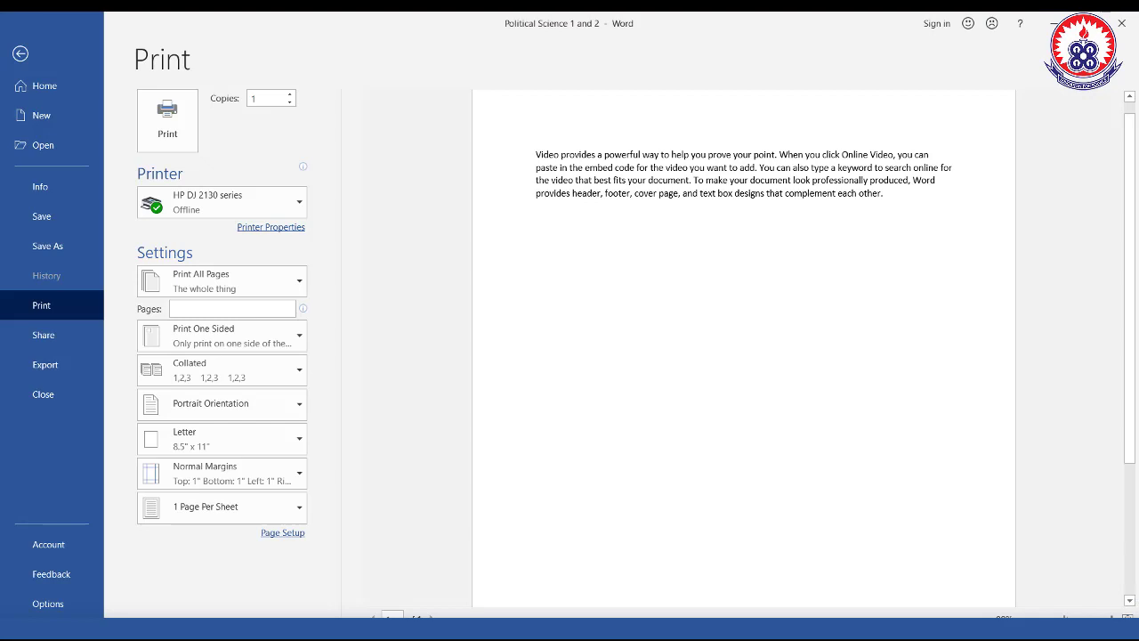
mouse_move(1134, 452)
mouse_down()
mouse_move(1130, 596)
mouse_move(1131, 449)
mouse_up()
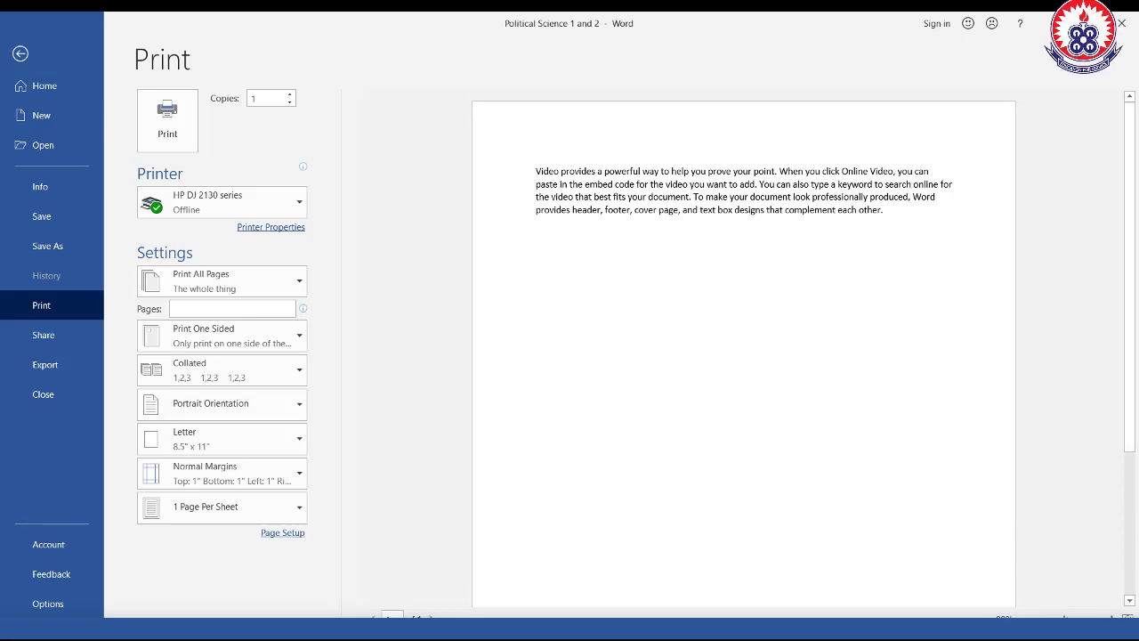
click(1023, 618)
click(1023, 619)
click(1023, 618)
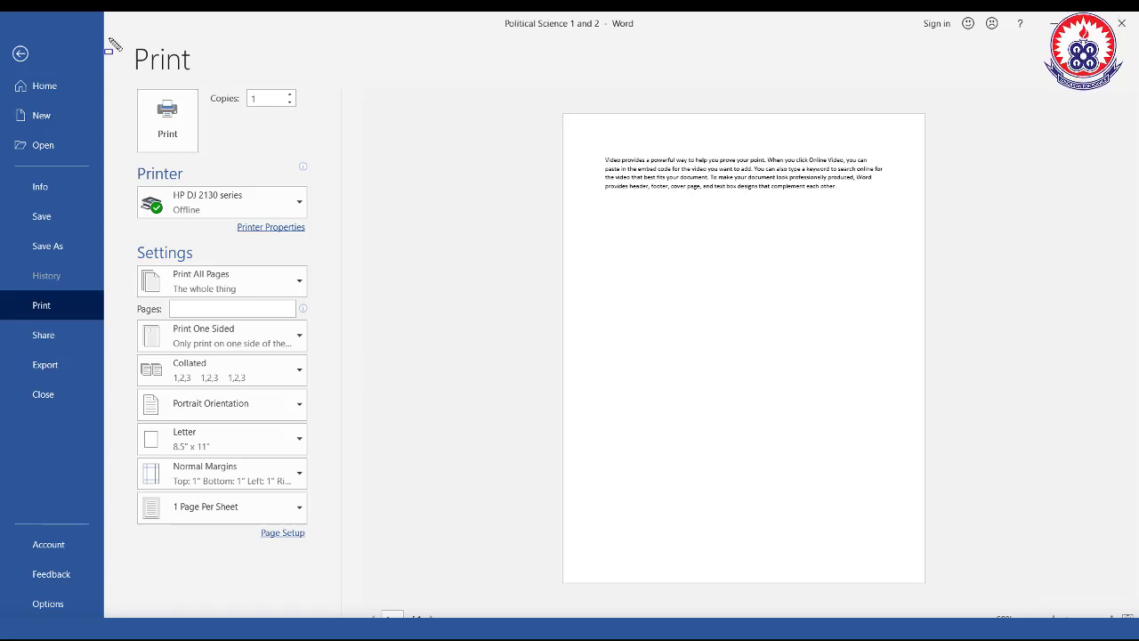
mouse_move(111, 40)
mouse_down()
mouse_move(267, 256)
mouse_move(326, 456)
mouse_move(343, 606)
mouse_up()
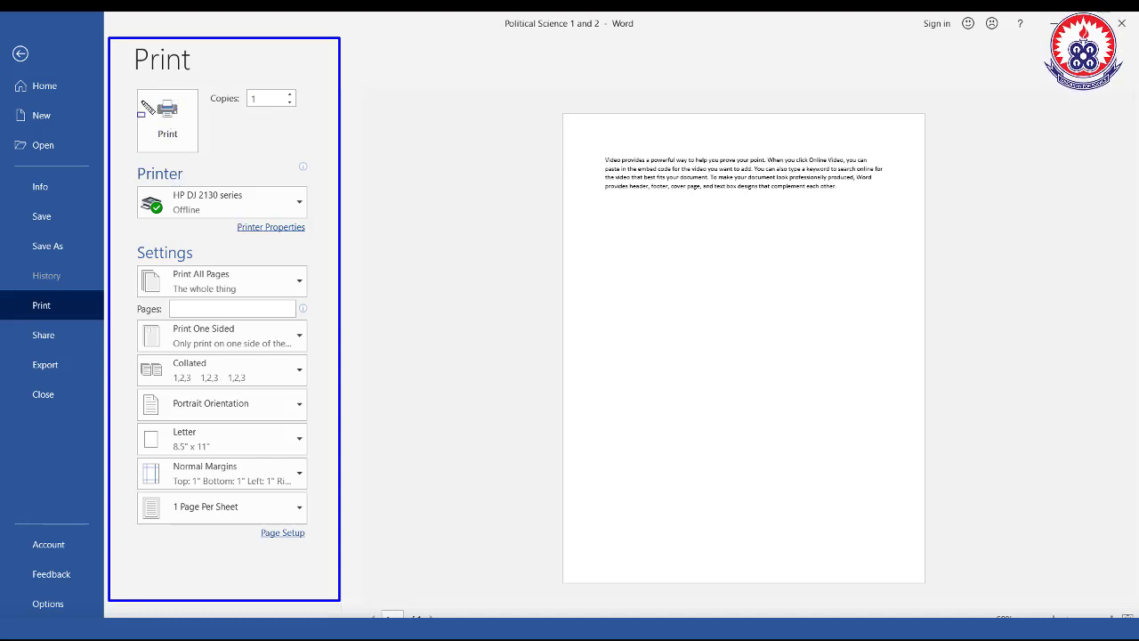
drag(133, 83, 203, 158)
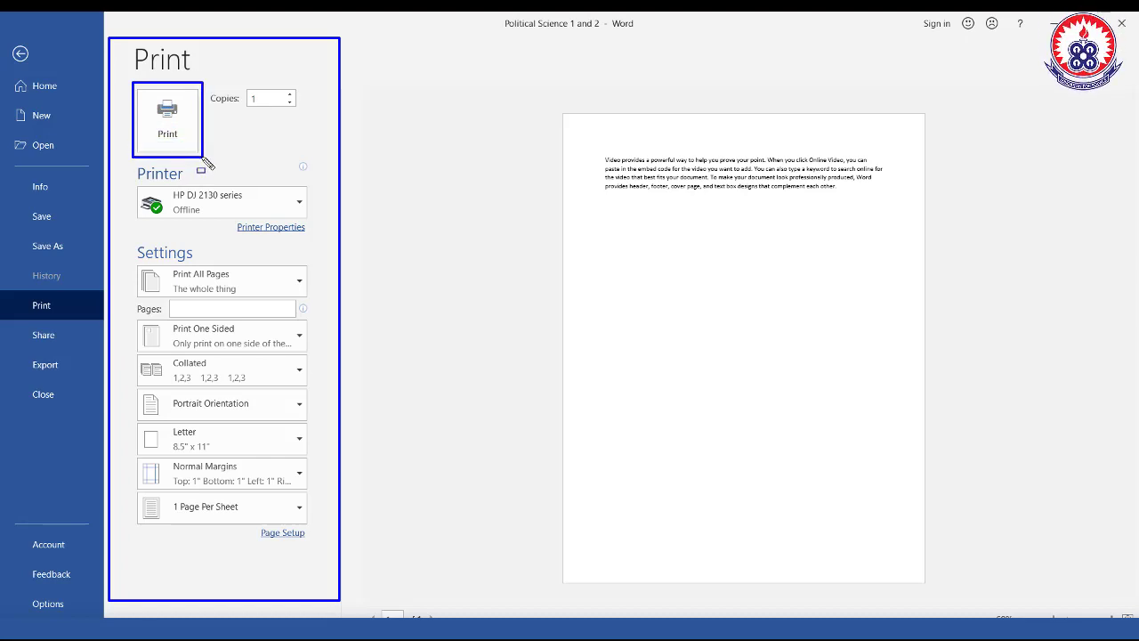
mouse_move(119, 173)
mouse_down()
mouse_move(264, 232)
mouse_move(324, 385)
mouse_move(318, 544)
mouse_up()
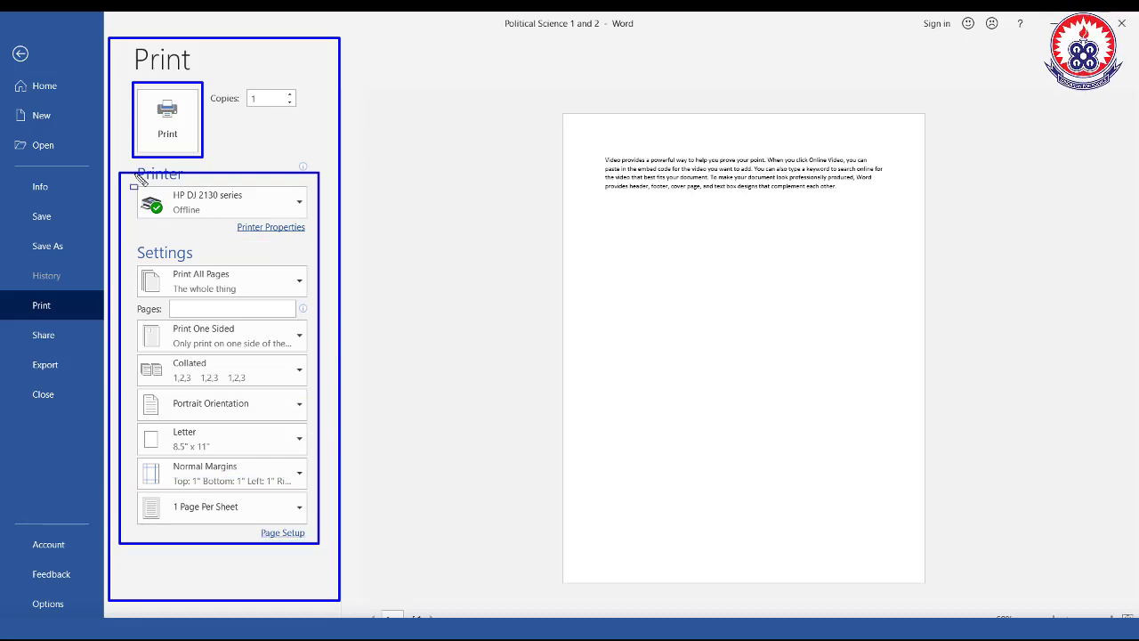
key(Escape)
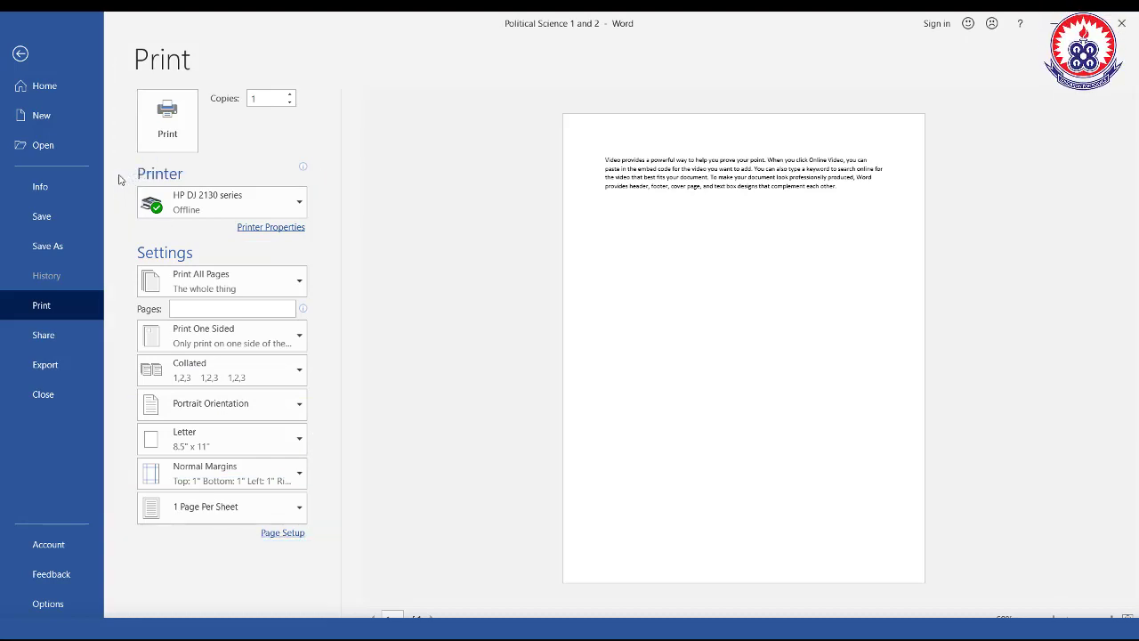
mouse_move(123, 167)
mouse_down()
mouse_move(302, 285)
mouse_move(323, 556)
mouse_up()
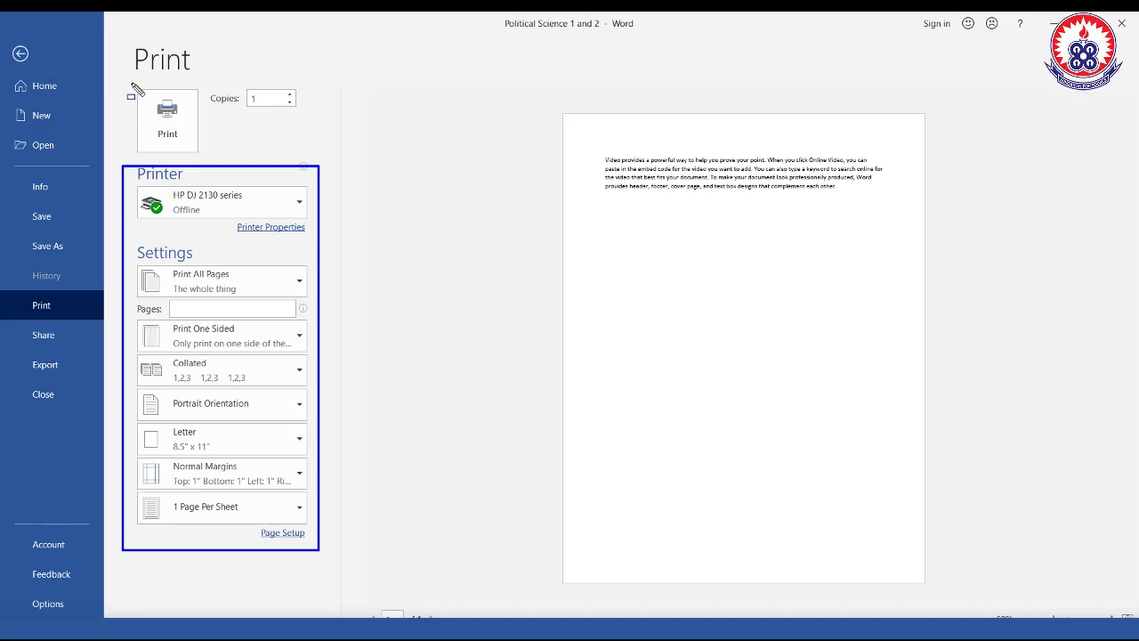
drag(131, 82, 204, 158)
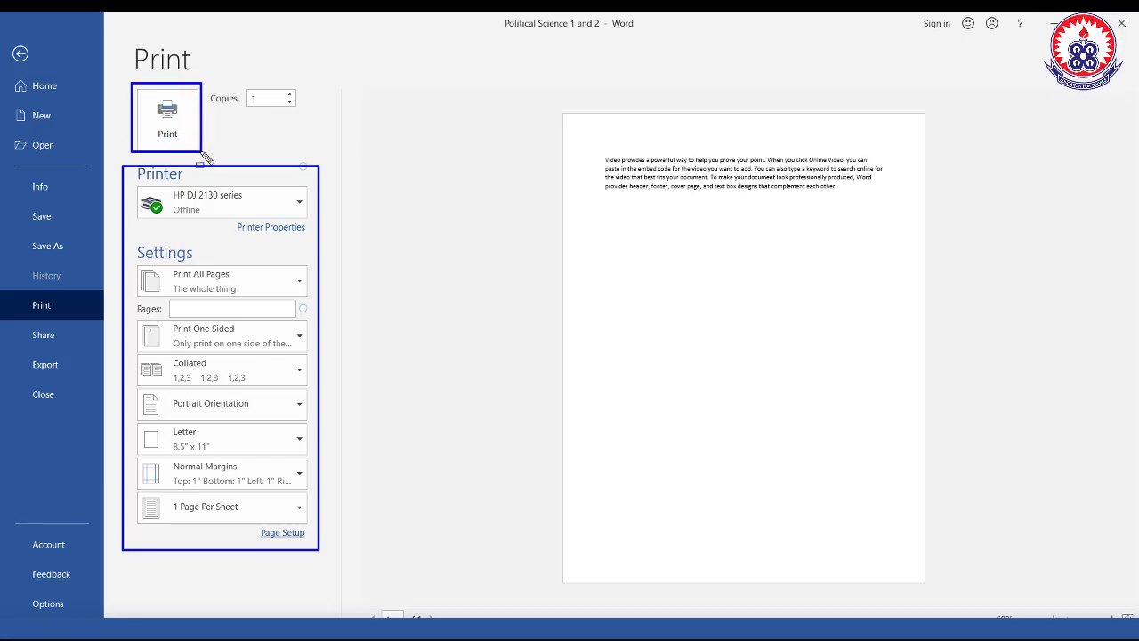
mouse_move(114, 167)
mouse_down()
mouse_move(277, 244)
mouse_move(331, 528)
mouse_move(321, 554)
mouse_up()
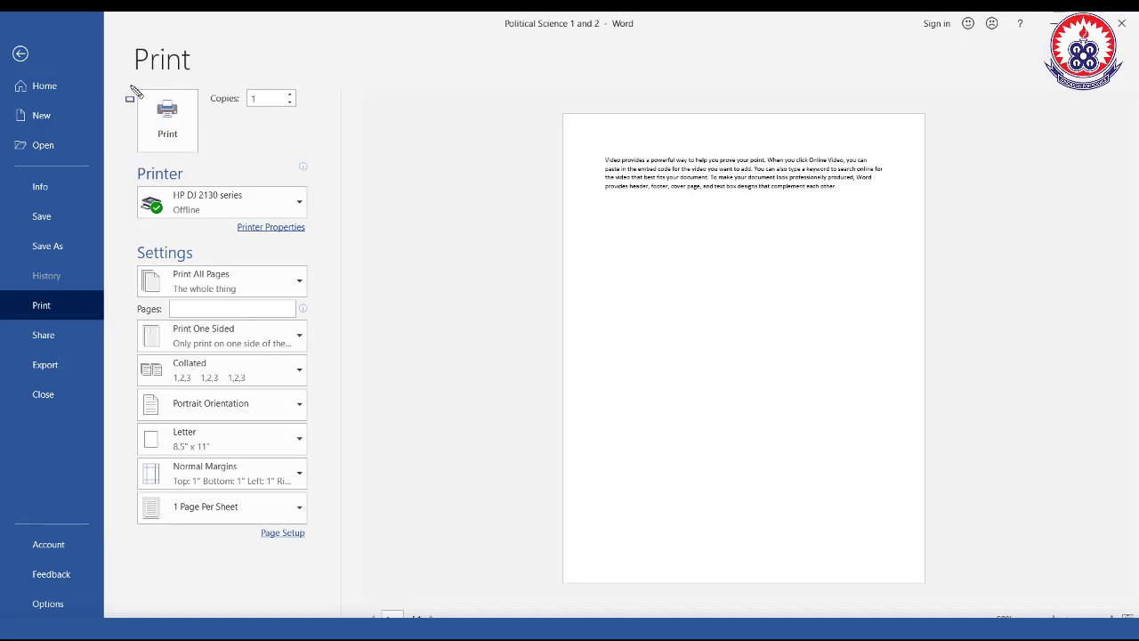
drag(132, 86, 203, 154)
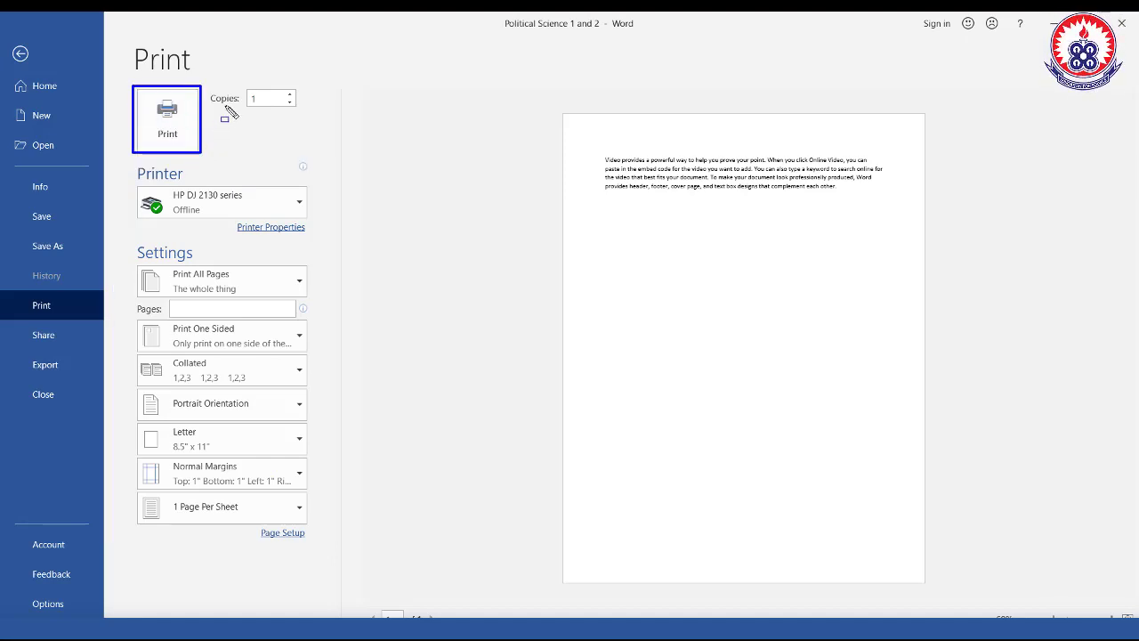
Step: Raise the number of print copies to 2 and return it to 1
mouse_move(213, 83)
mouse_down()
mouse_move(228, 114)
mouse_move(302, 110)
mouse_up()
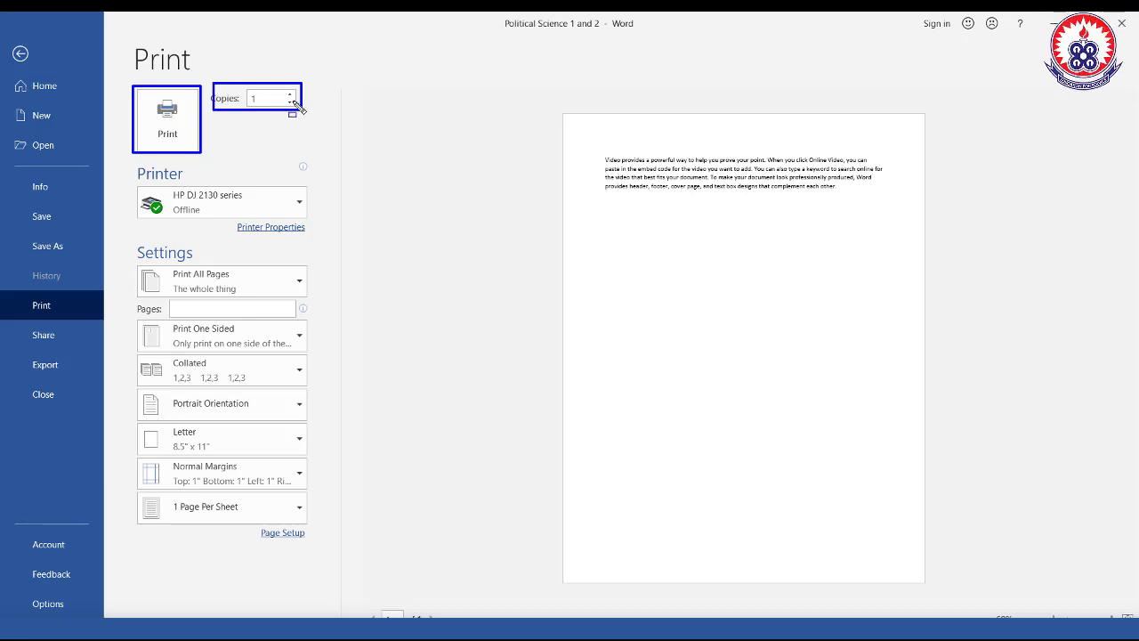
click(288, 94)
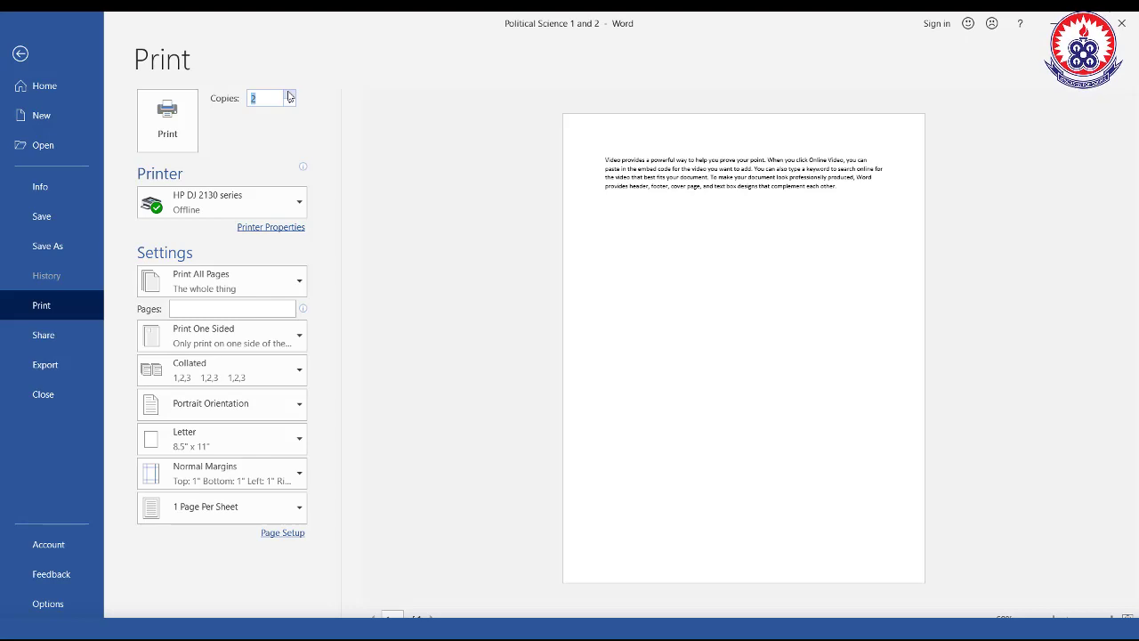
click(289, 94)
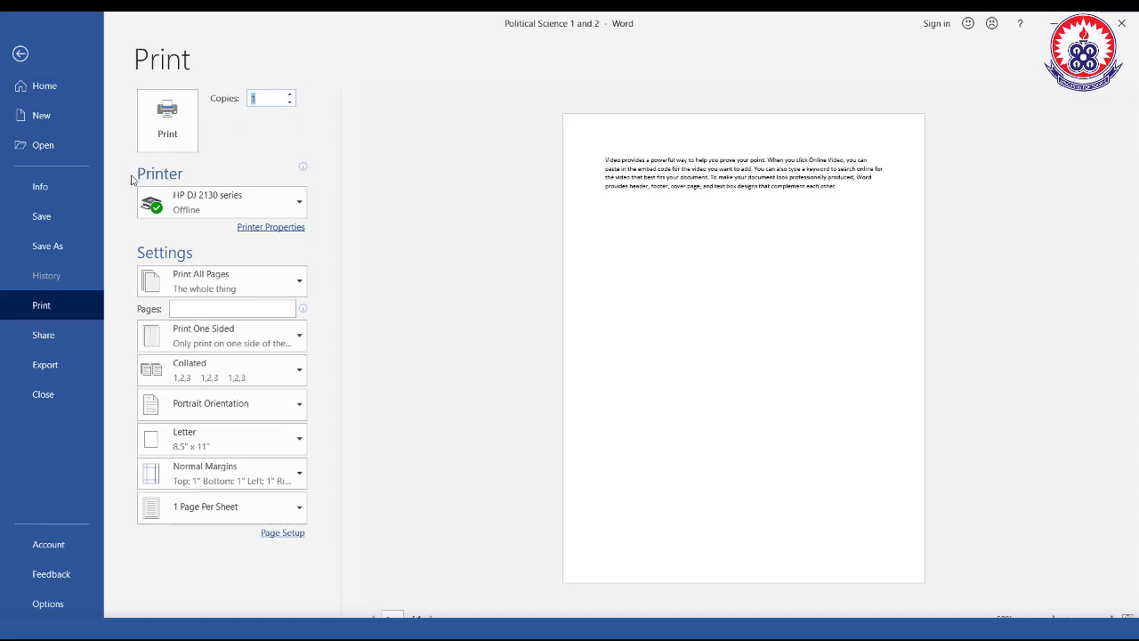
key(ctrl+shift+d)
drag(130, 161, 324, 240)
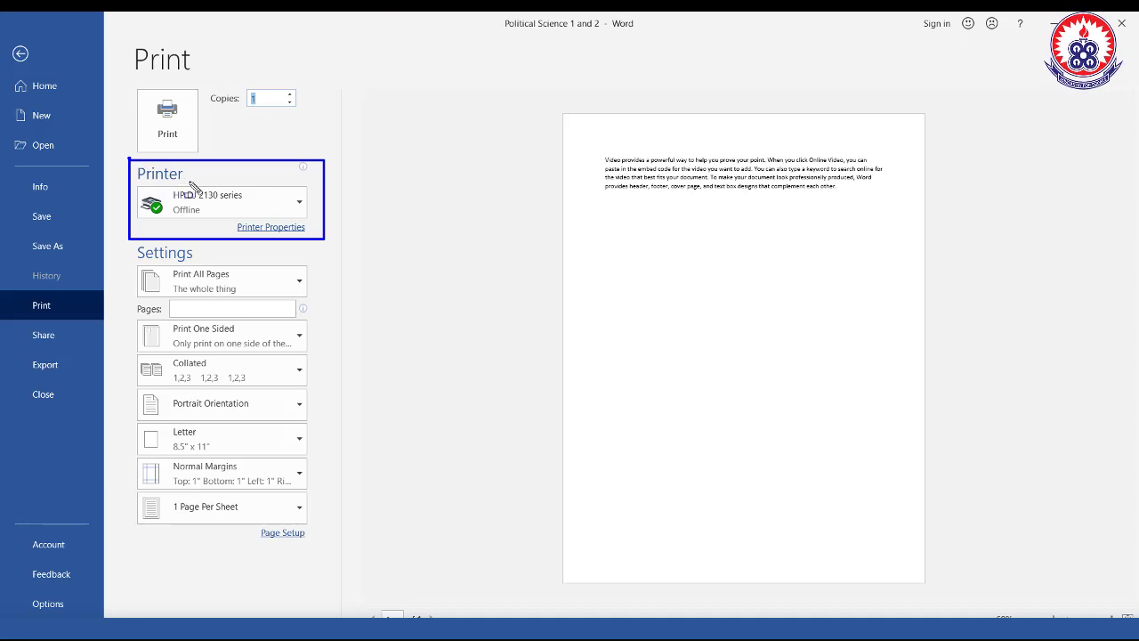
drag(128, 159, 211, 189)
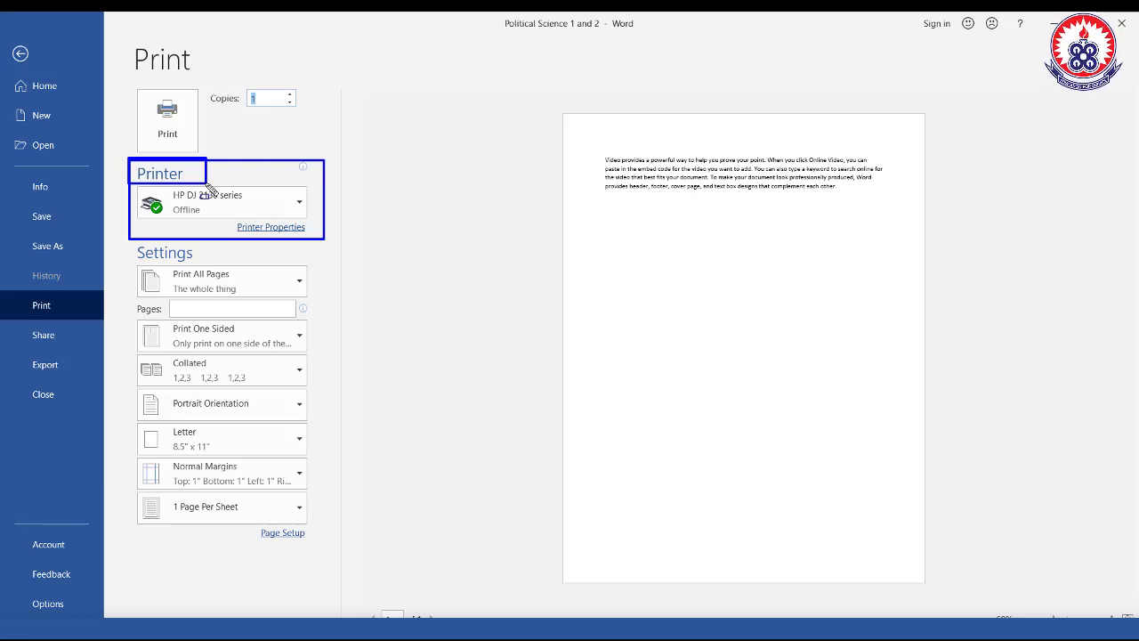
key(Escape)
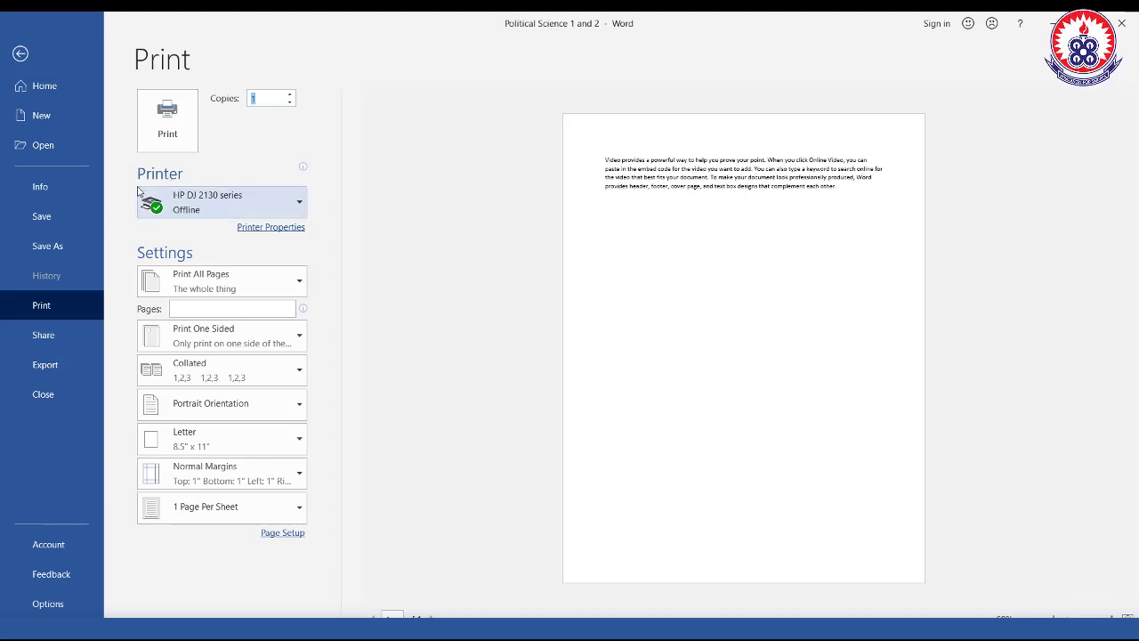
drag(134, 185, 313, 226)
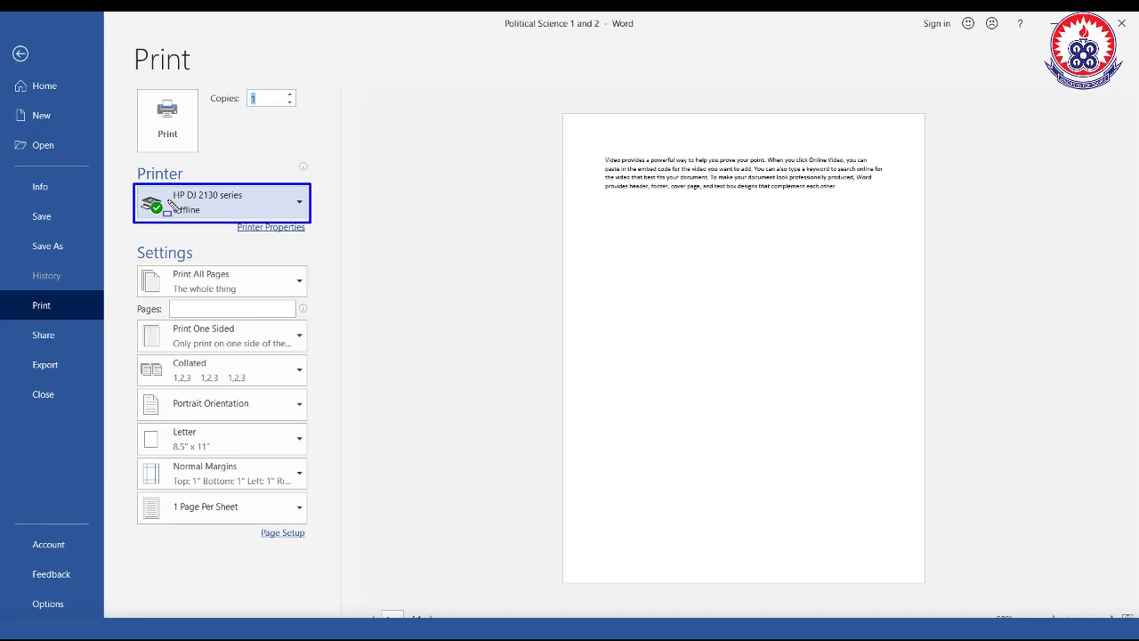
drag(167, 200, 229, 225)
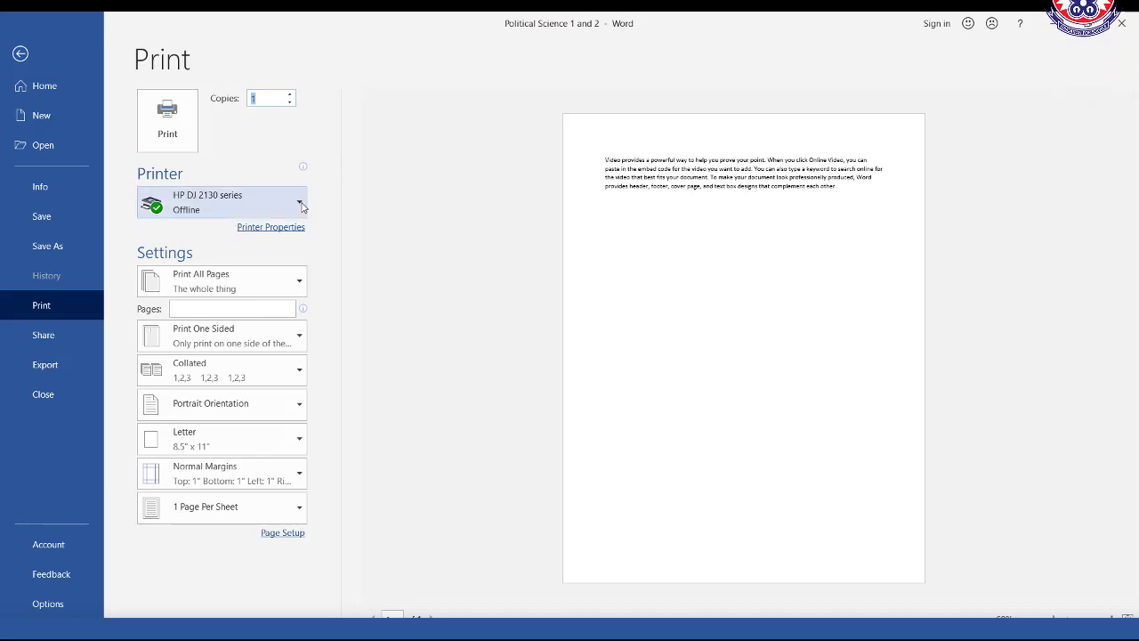
Step: Review the status of the selected printer and the list of available printers without changing the selection
mouse_move(302, 207)
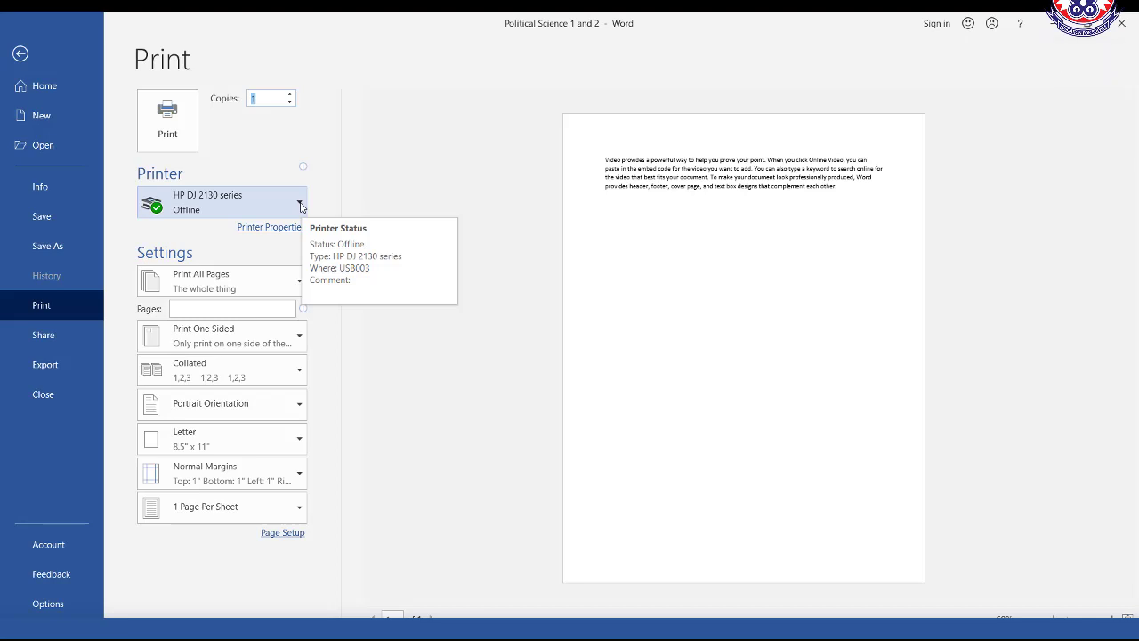
click(300, 207)
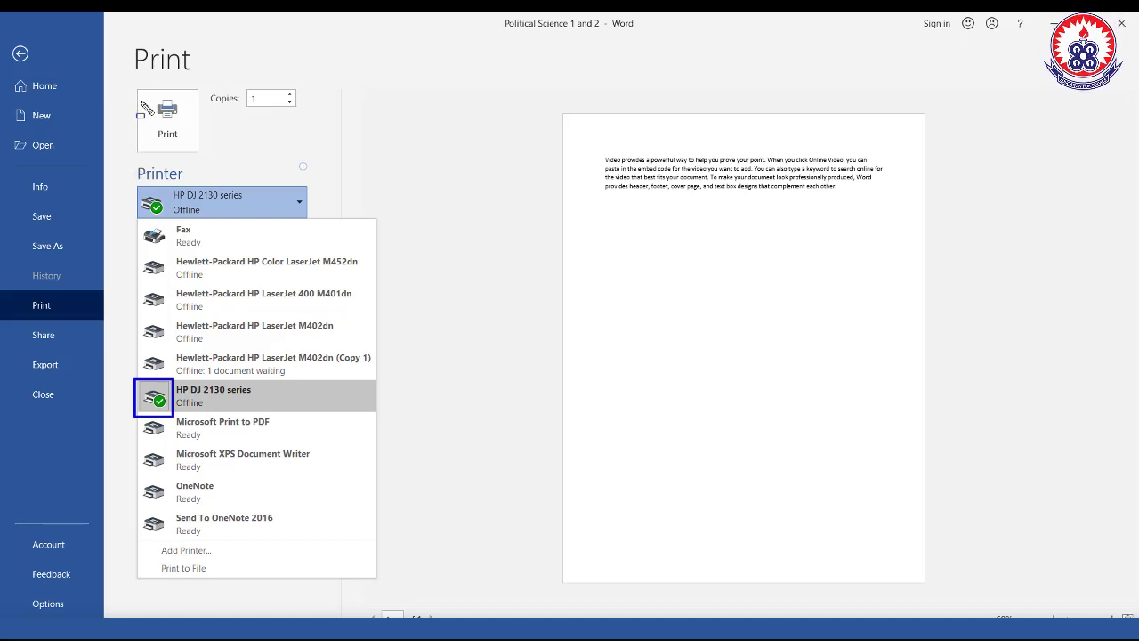
mouse_move(123, 39)
mouse_down()
mouse_move(433, 191)
mouse_move(599, 255)
mouse_up()
mouse_move(832, 369)
mouse_down()
mouse_move(1019, 564)
mouse_move(1024, 593)
mouse_up()
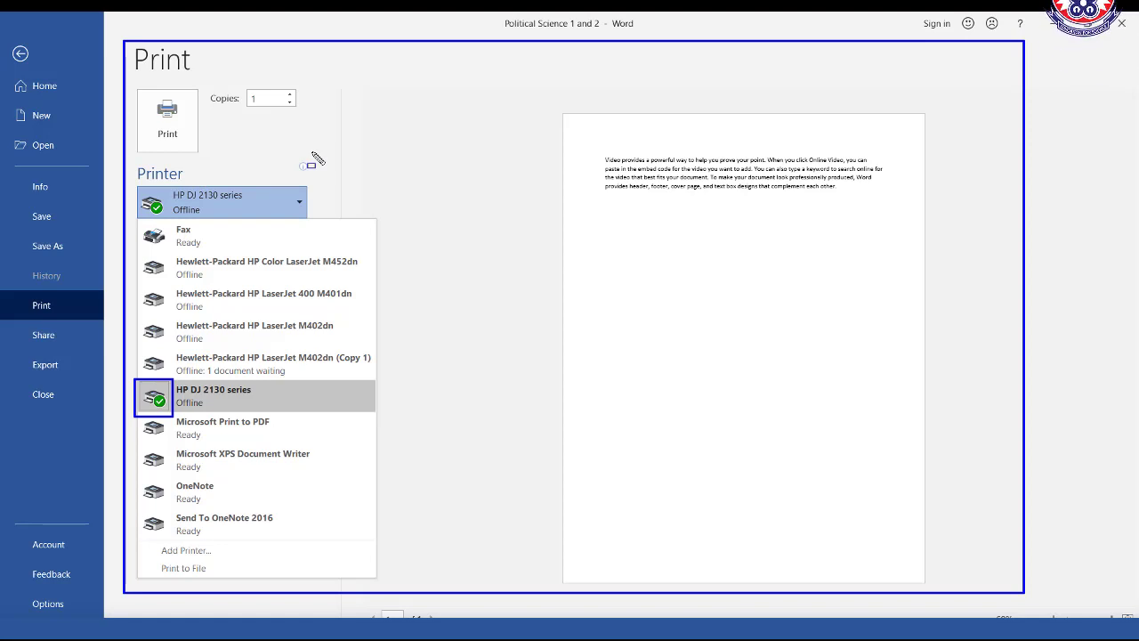
click(316, 159)
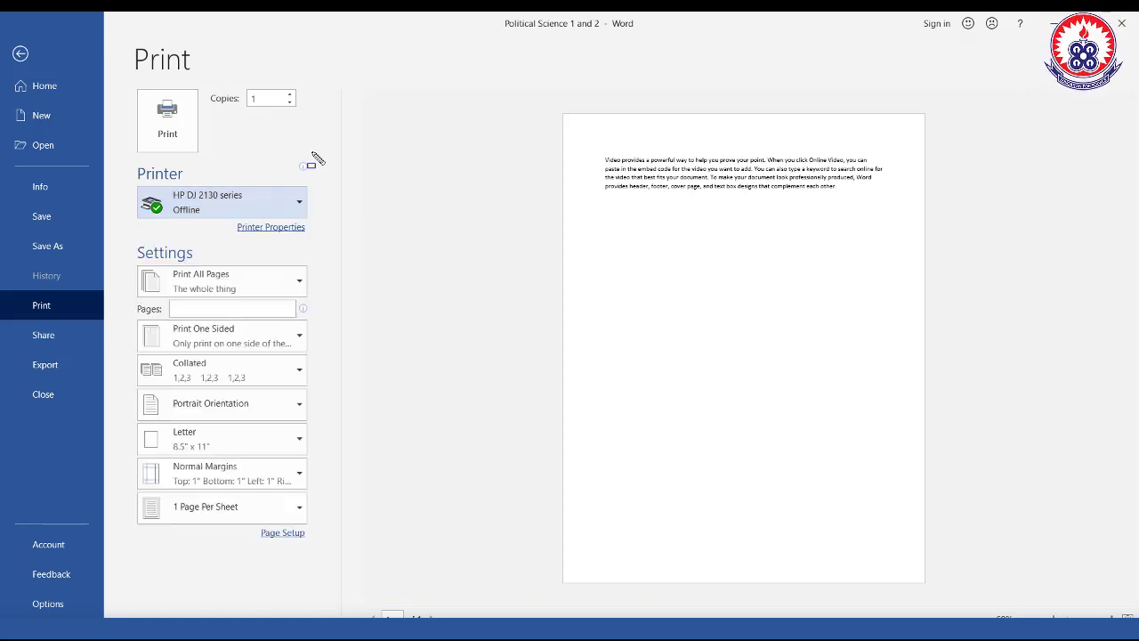
click(300, 206)
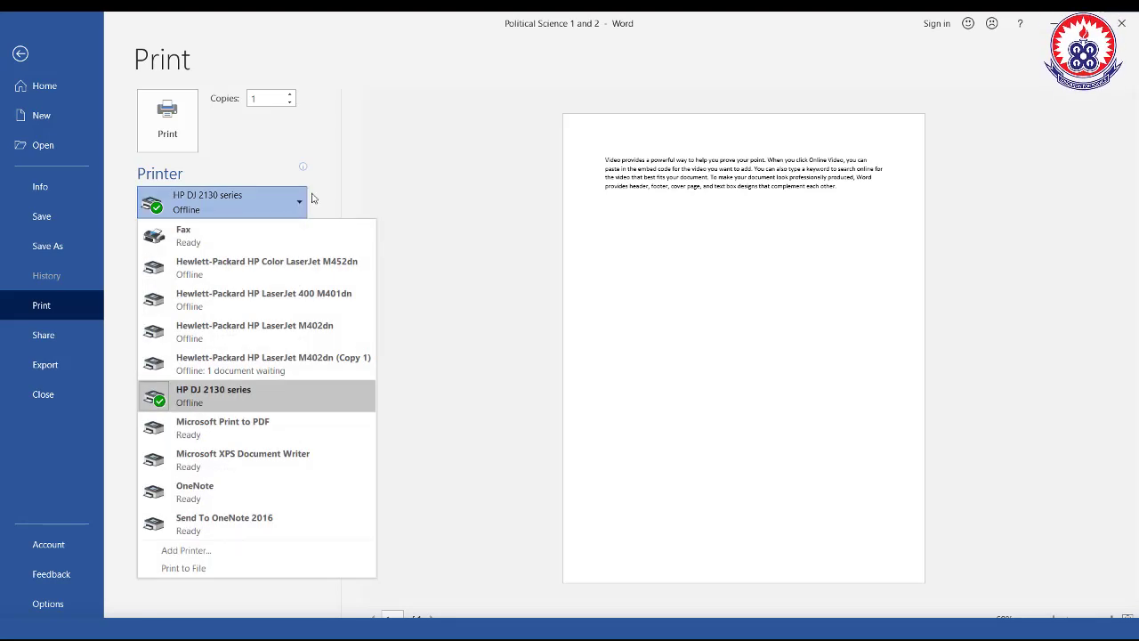
click(400, 172)
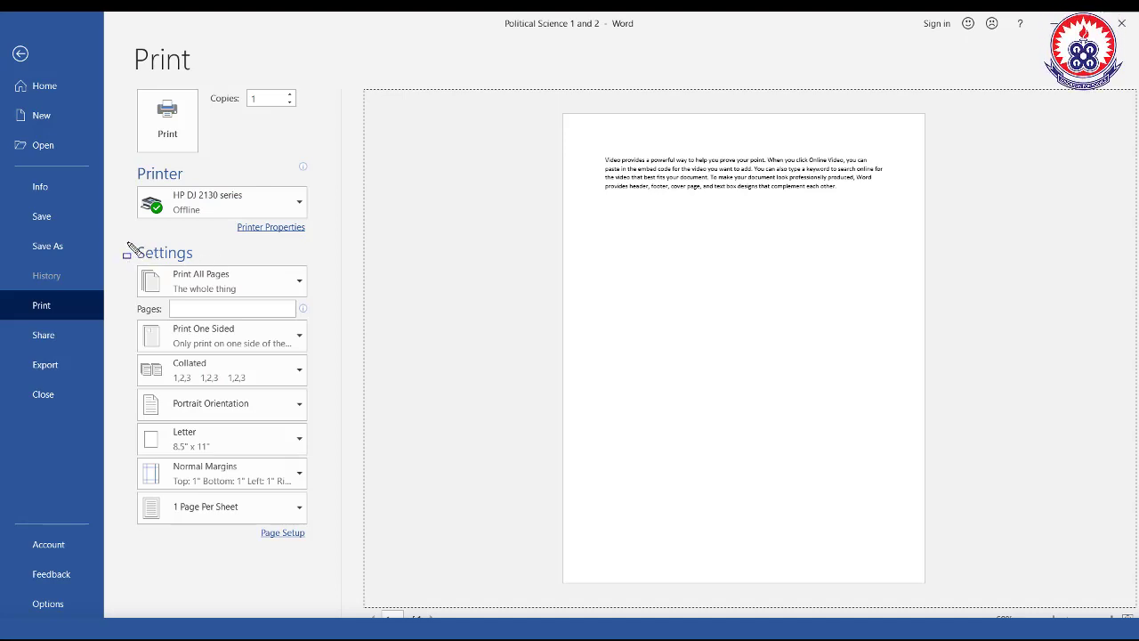
Step: Review the page range choices in the print settings and set the range to Print Current Page
drag(127, 242, 205, 264)
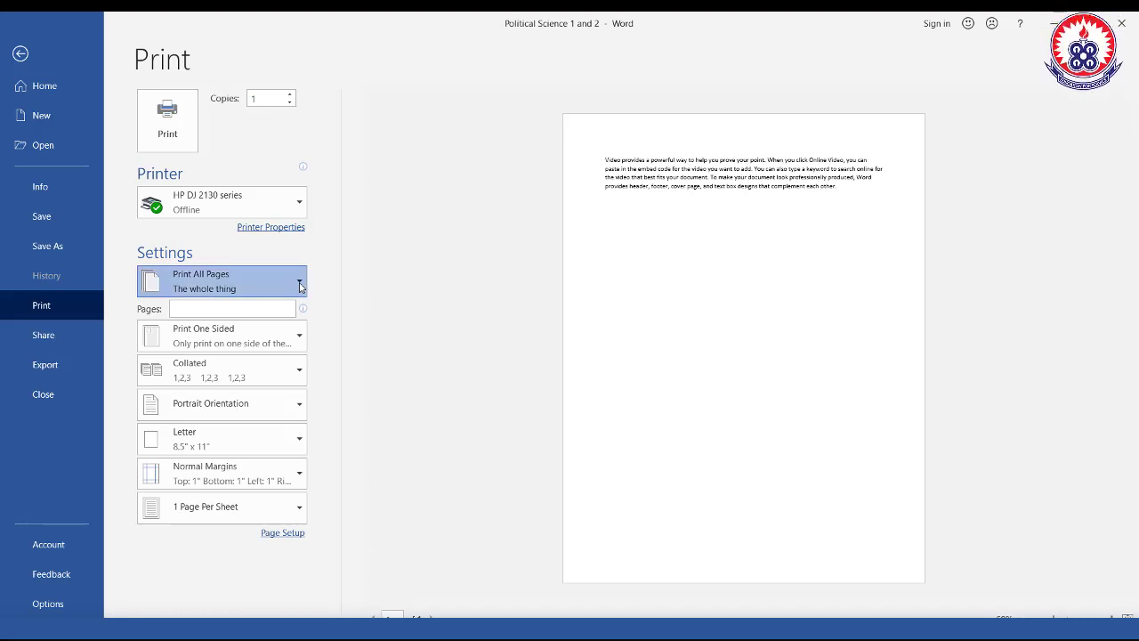
click(301, 286)
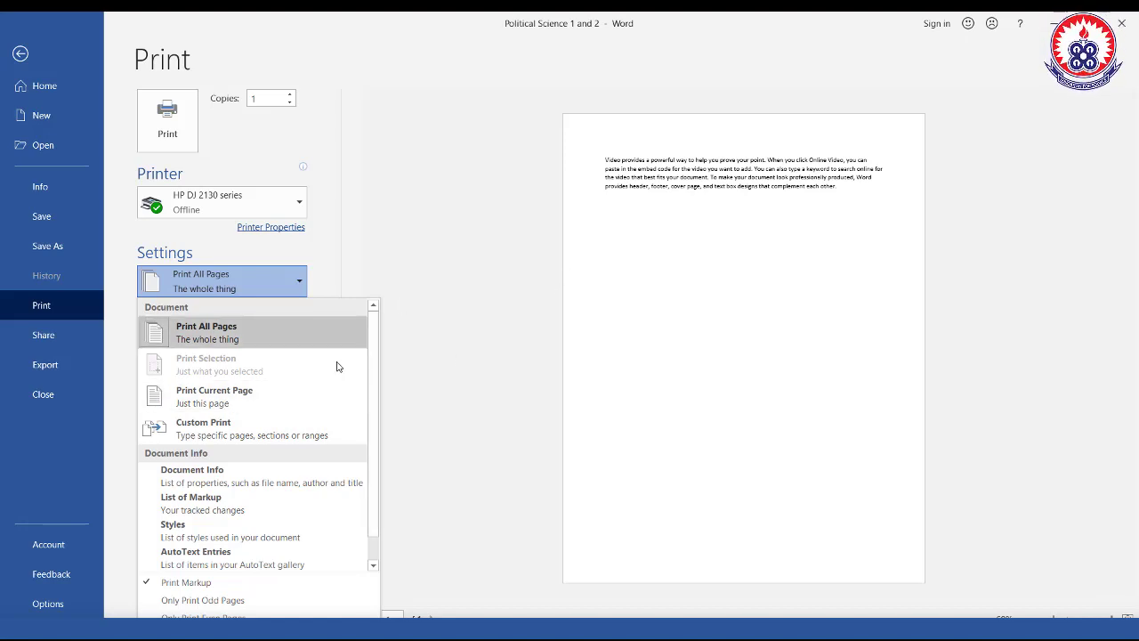
mouse_move(556, 108)
mouse_down()
mouse_move(702, 388)
mouse_move(845, 507)
mouse_move(928, 600)
mouse_move(929, 588)
mouse_up()
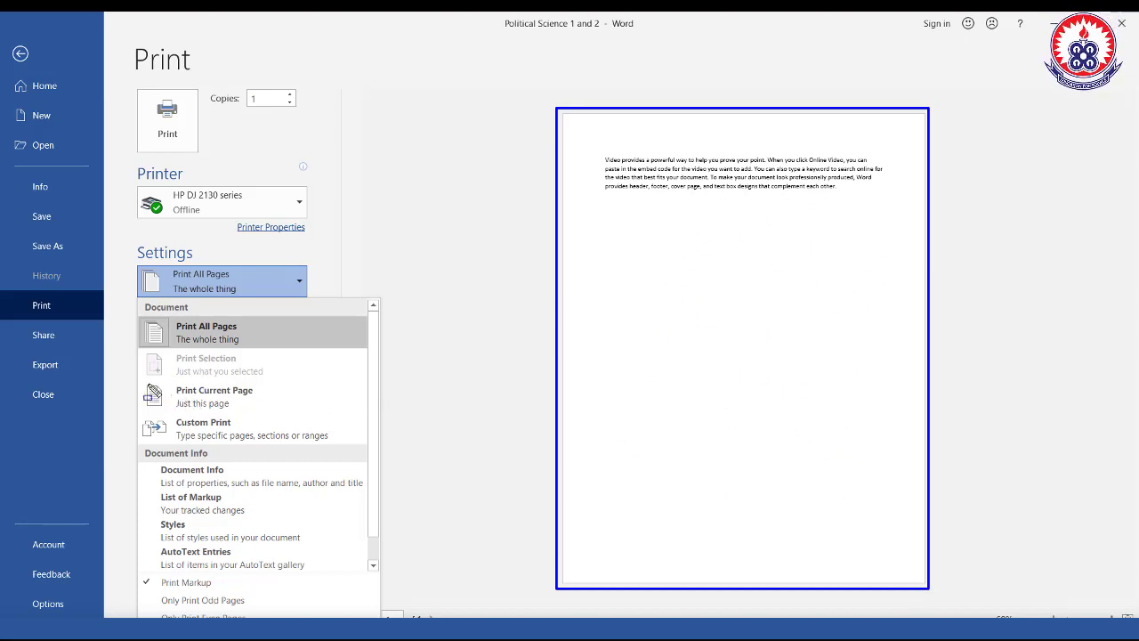
drag(141, 383, 353, 417)
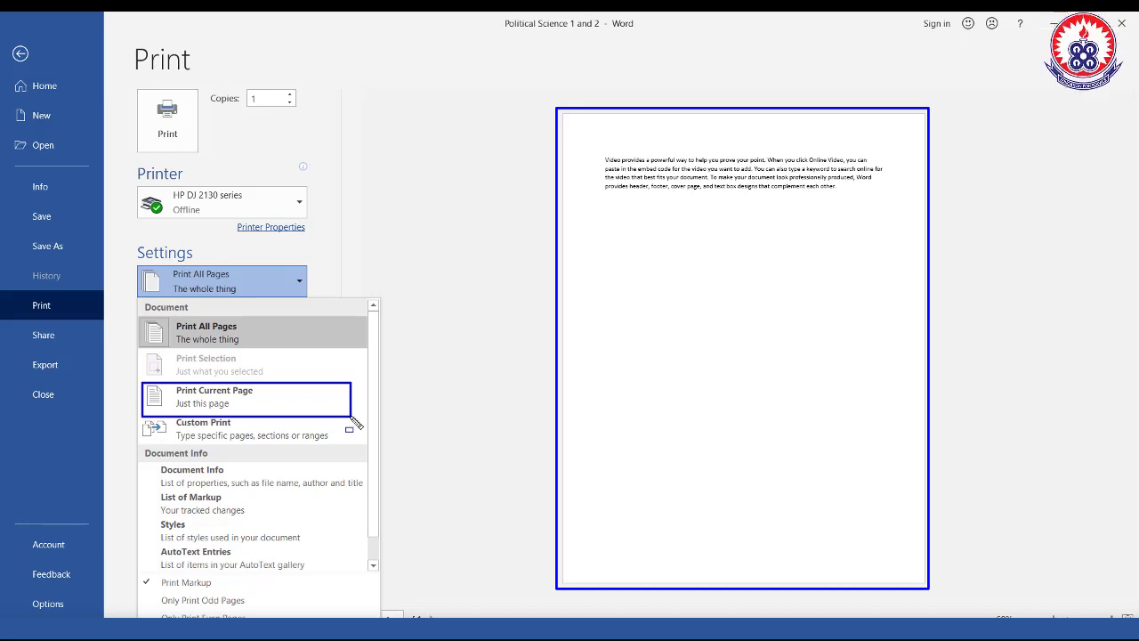
key(Escape)
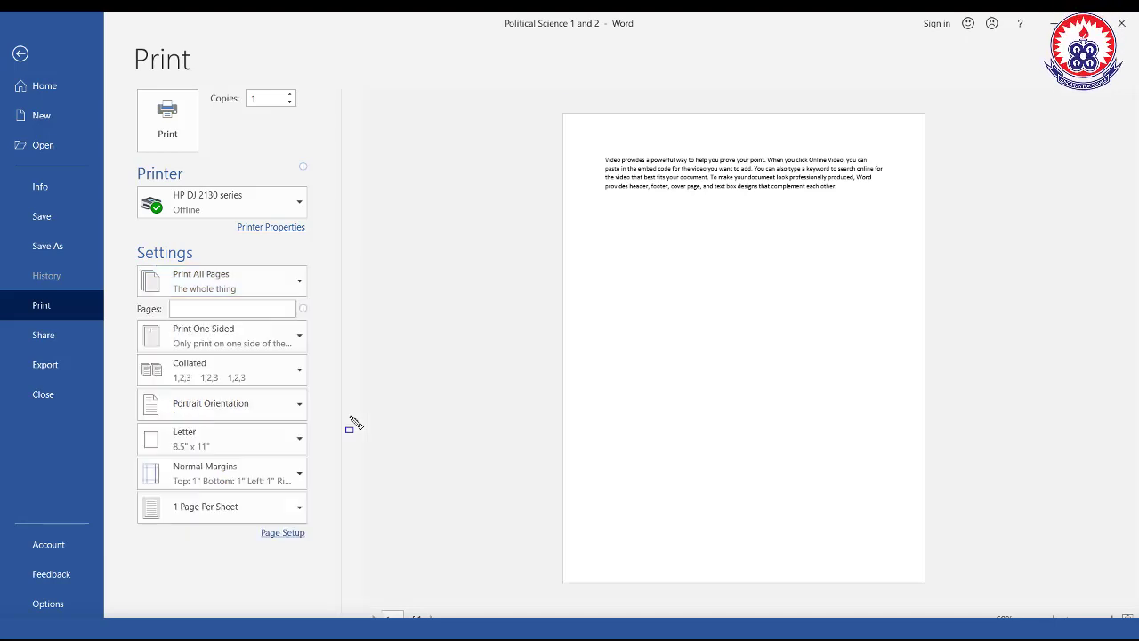
click(300, 283)
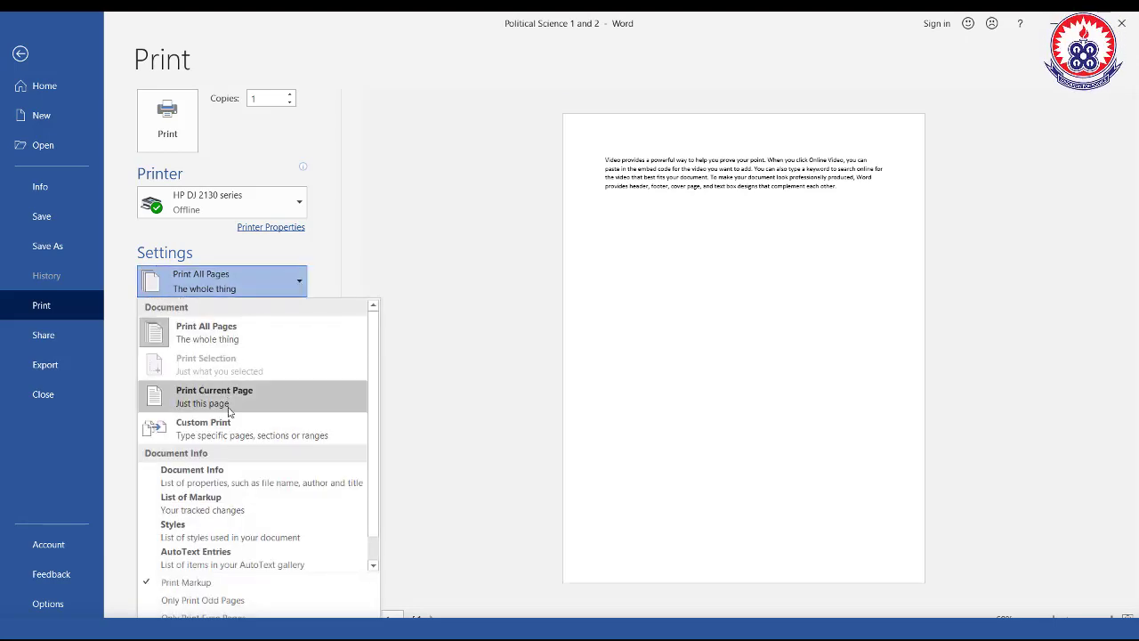
click(233, 405)
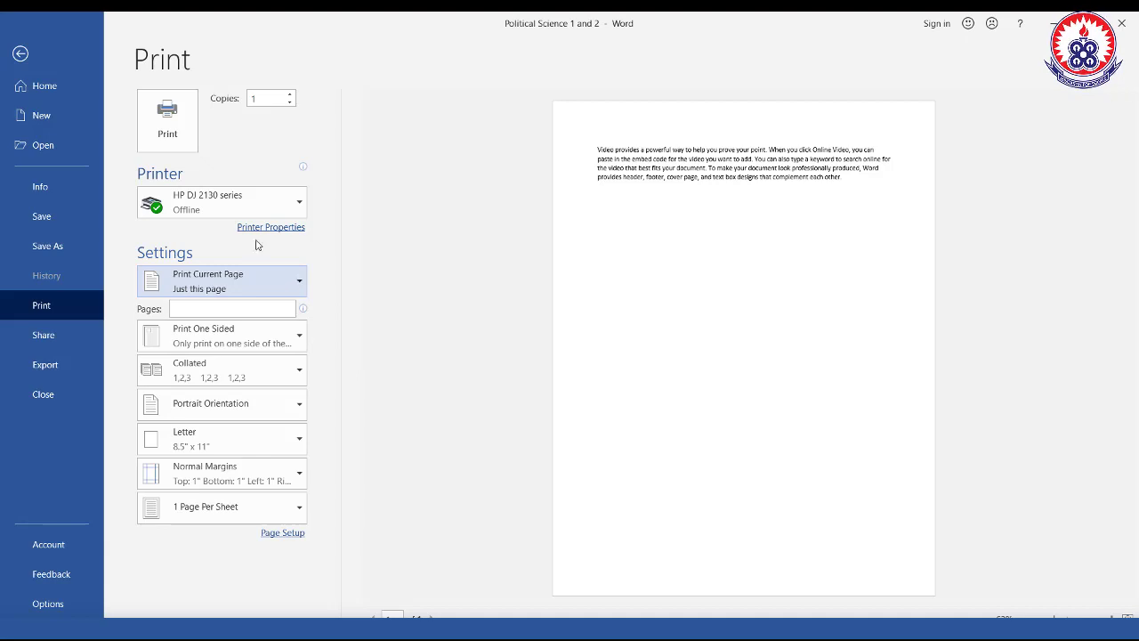
Step: Change the print range to Custom Print and enter pages 1,4
click(300, 283)
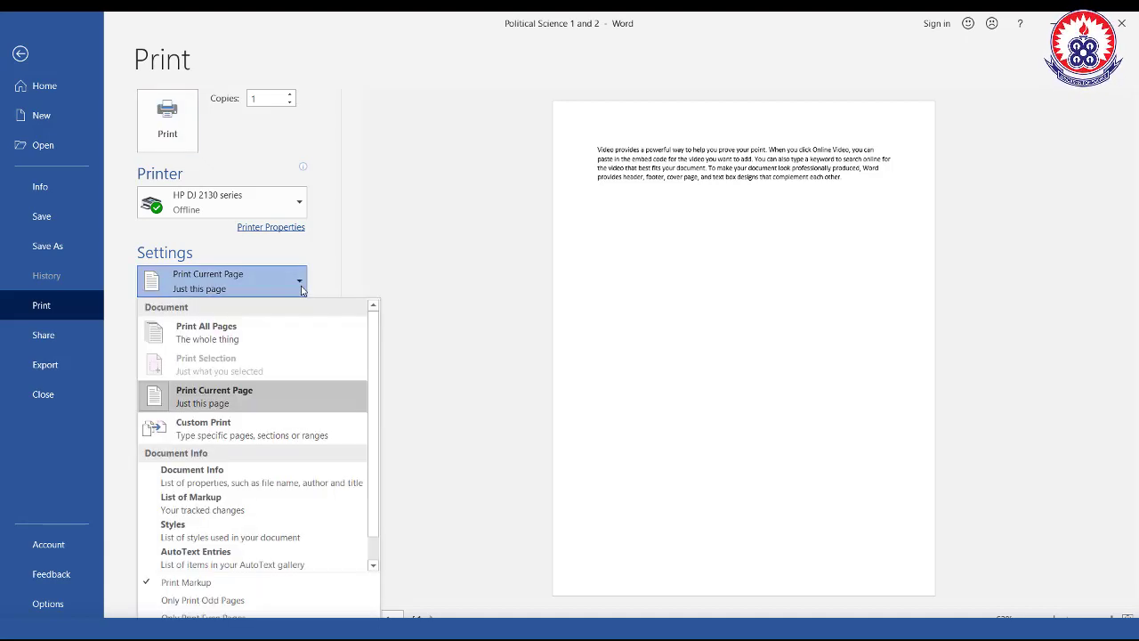
click(301, 434)
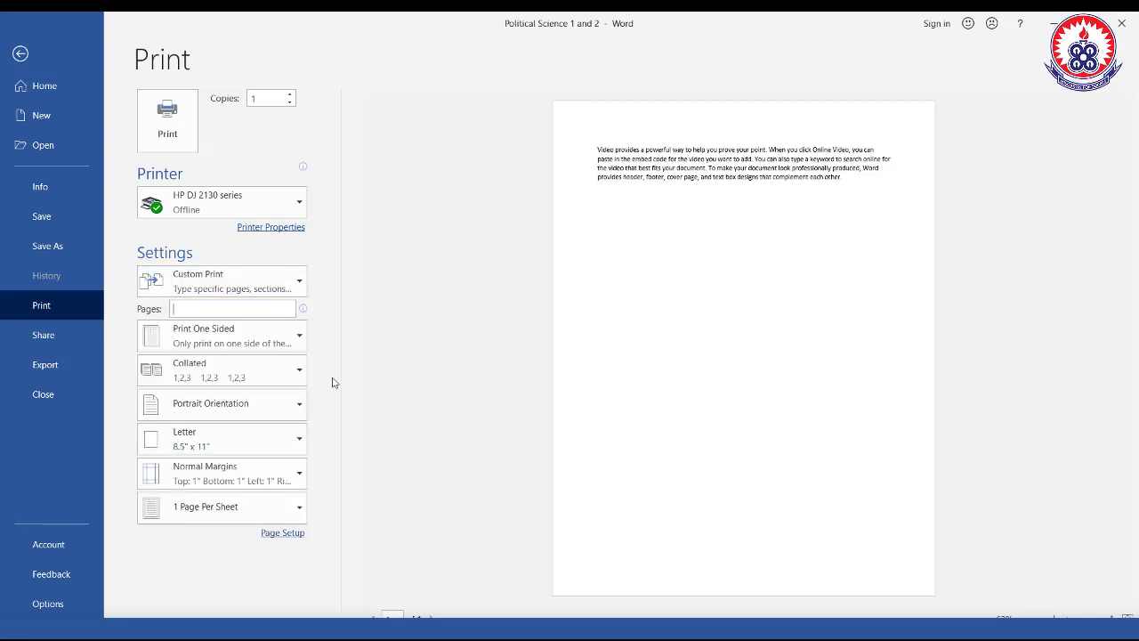
click(214, 307)
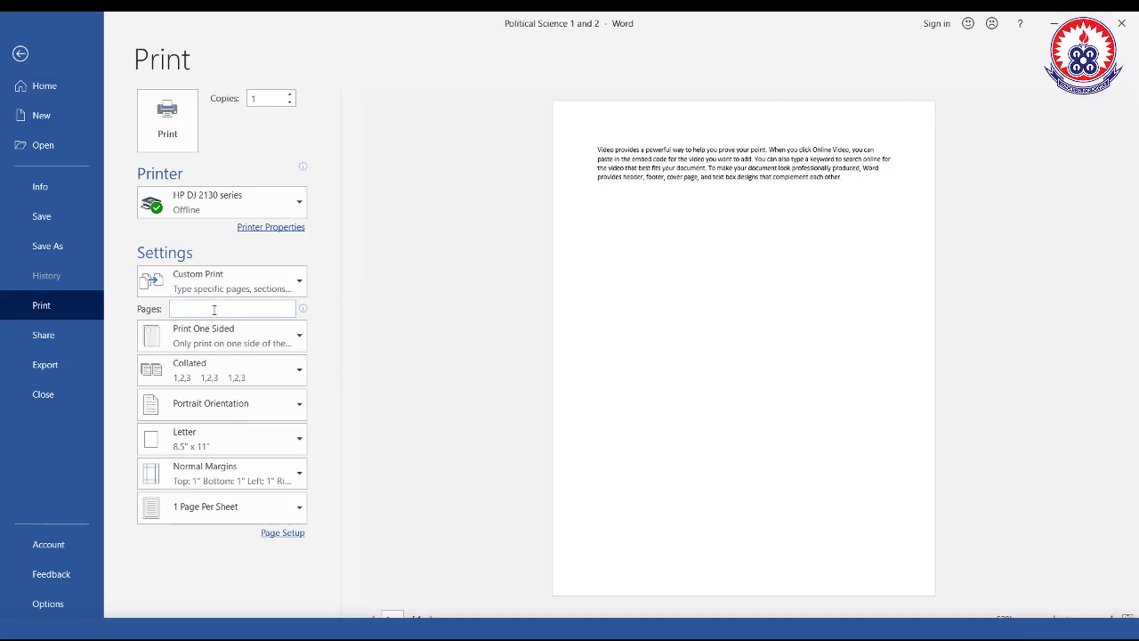
text(1)
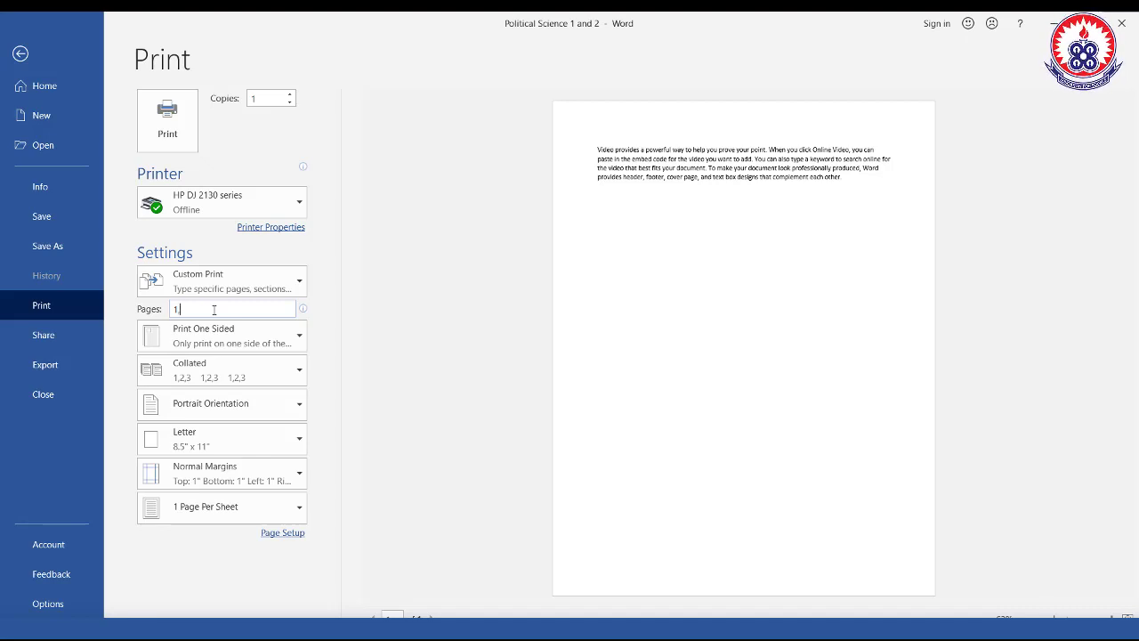
text(,4)
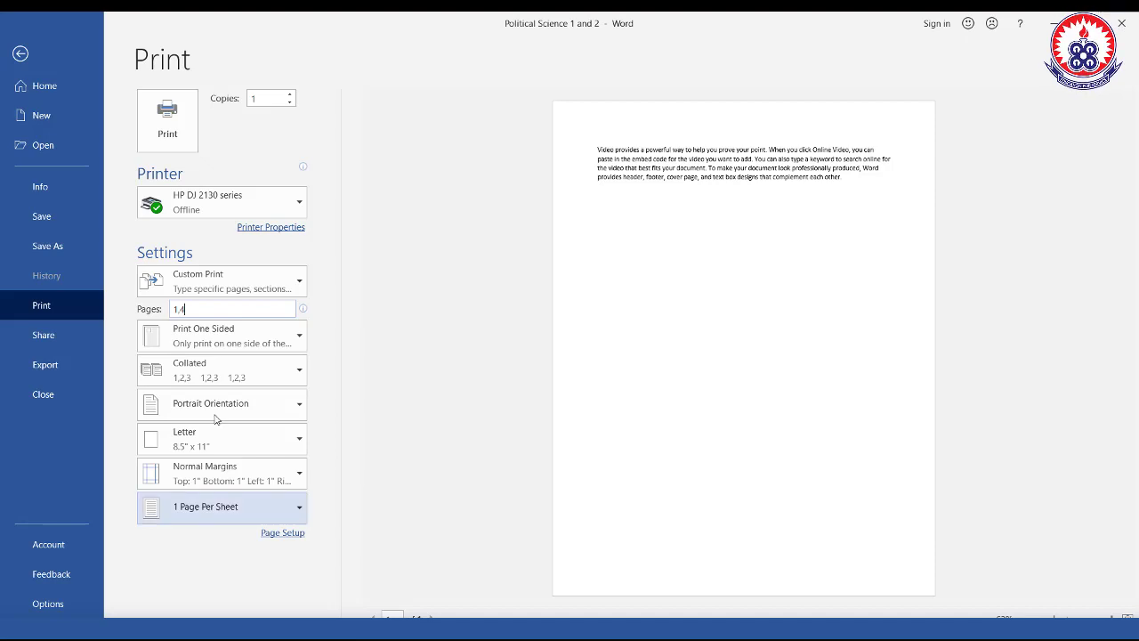
Step: Review the one-sided, both-sides and manual duplex printing options, and the collated and uncollated choices
click(302, 345)
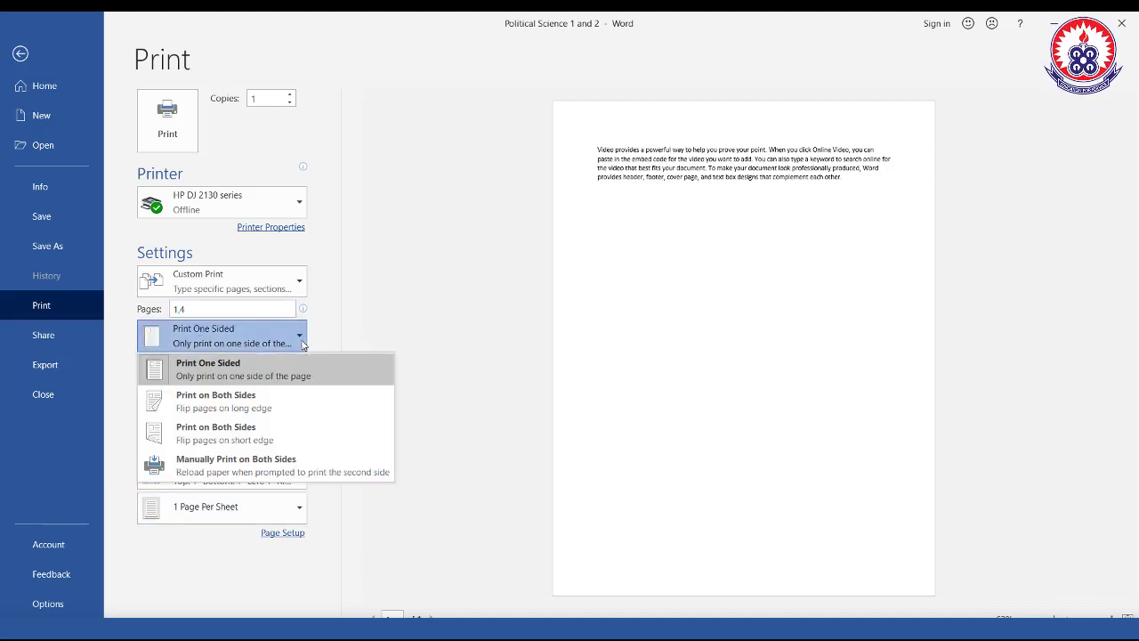
click(433, 319)
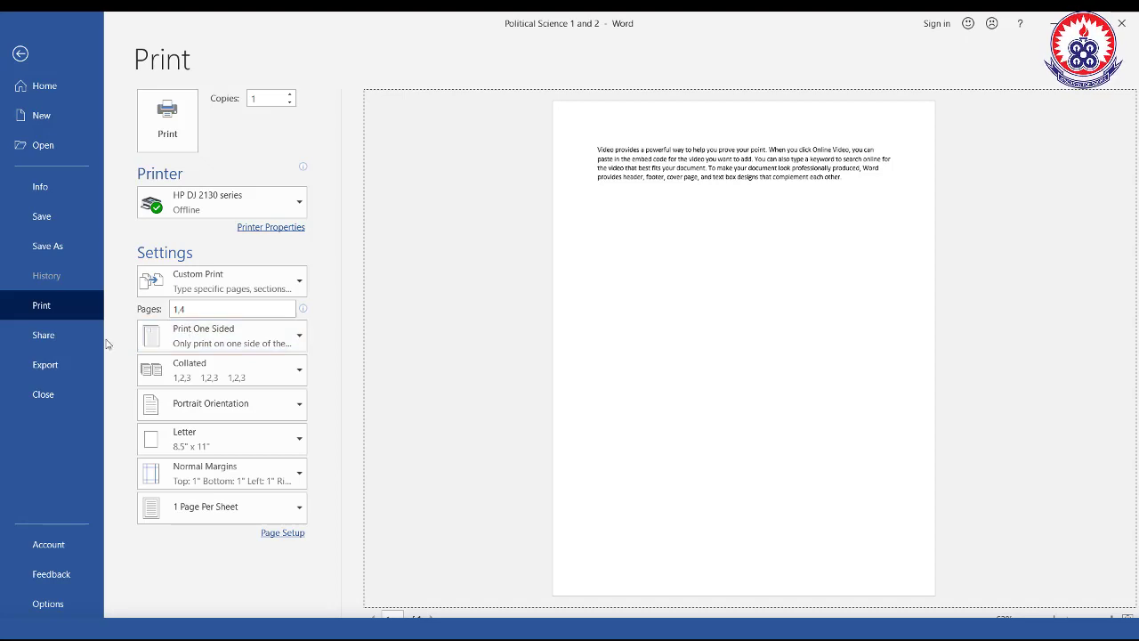
mouse_move(132, 319)
mouse_down()
mouse_move(233, 356)
mouse_move(312, 355)
mouse_up()
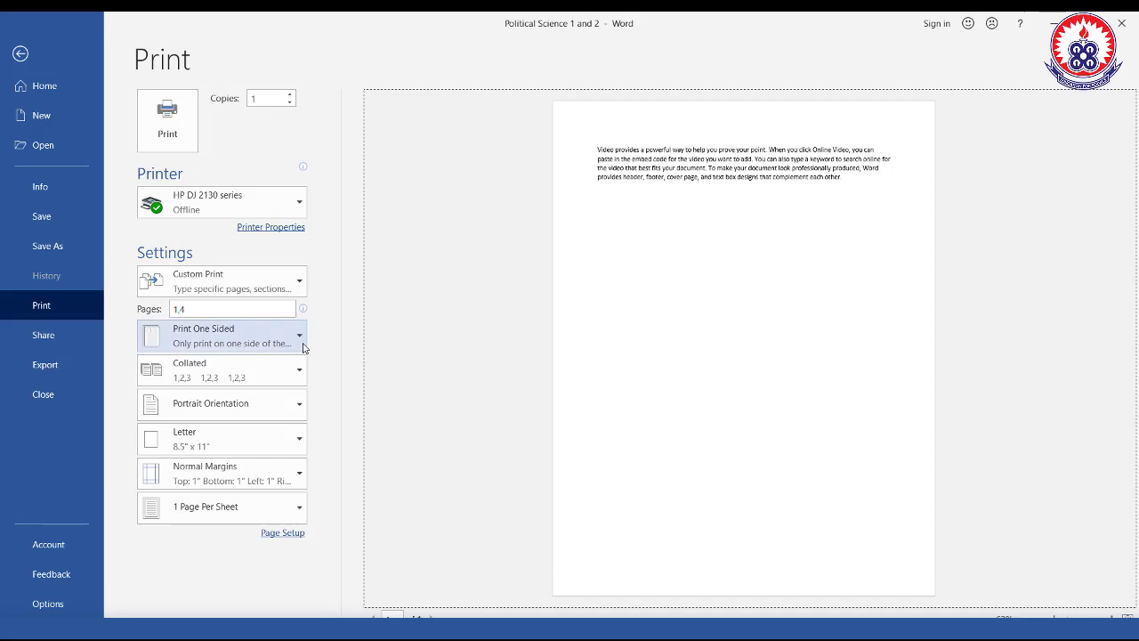
click(302, 343)
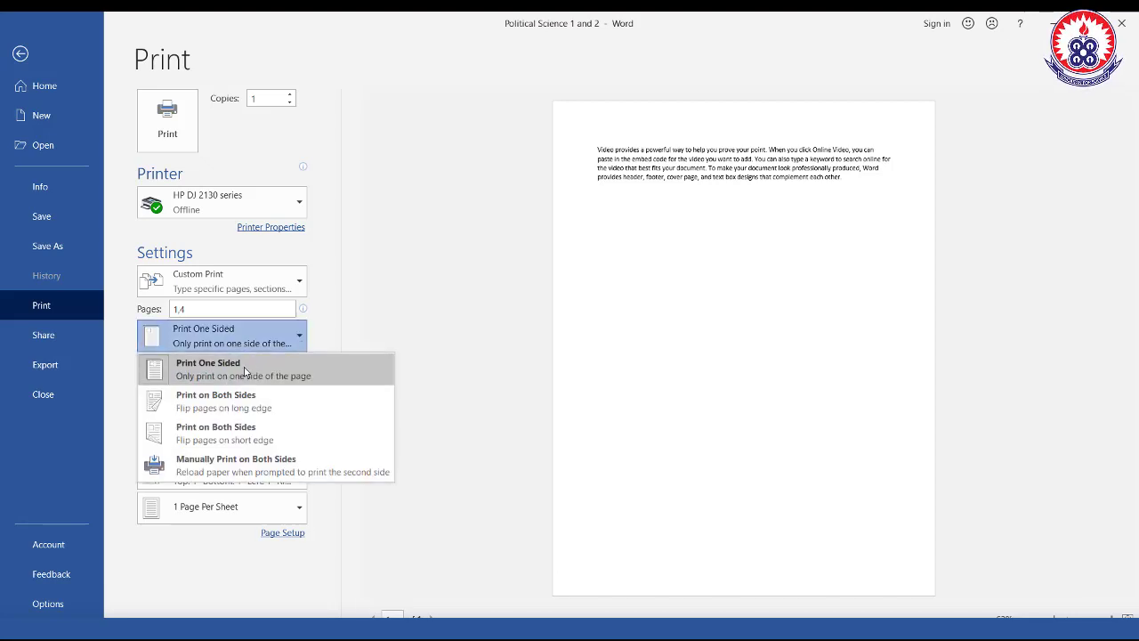
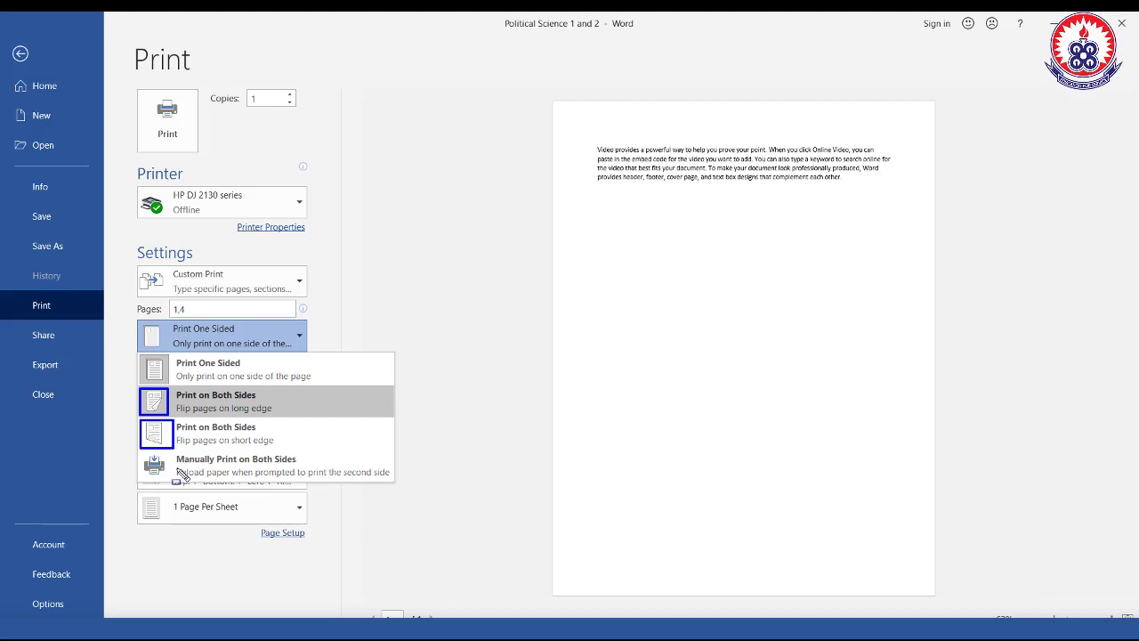
drag(147, 451, 392, 489)
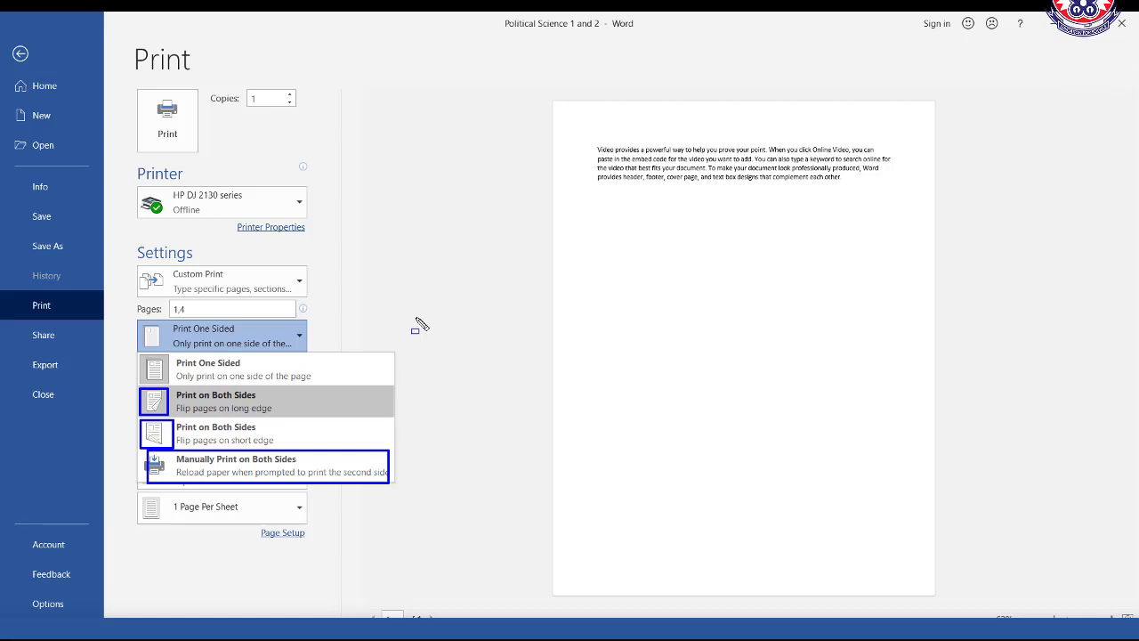
key(Escape)
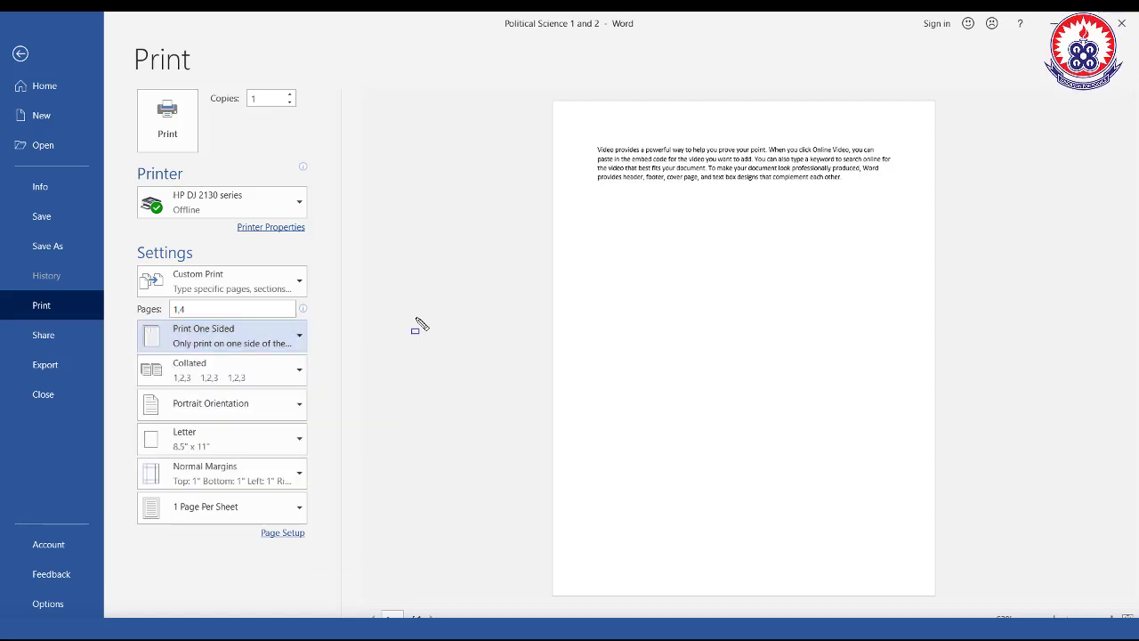
click(300, 375)
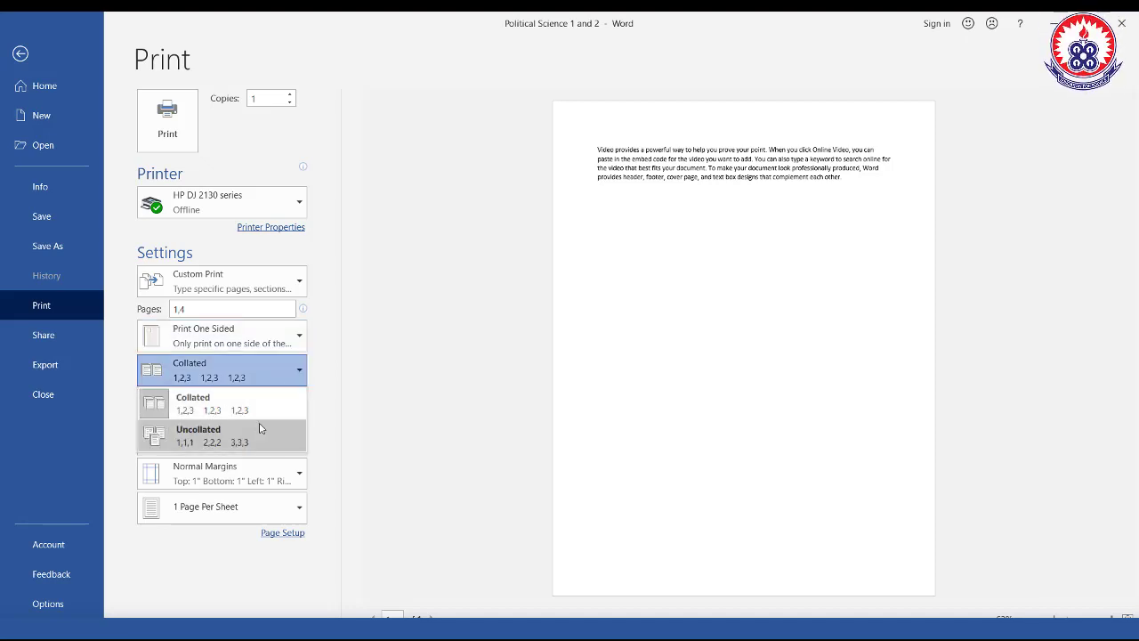
click(342, 400)
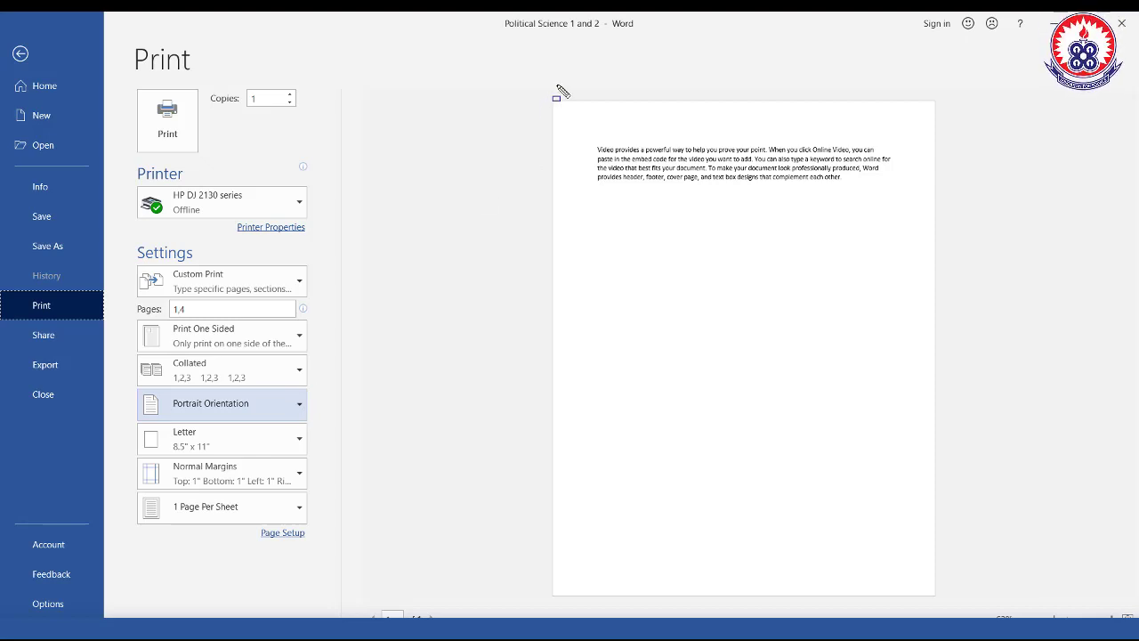
Step: Set the page orientation to Landscape Orientation and examine the page shape in the print preview
mouse_move(542, 97)
mouse_down()
mouse_move(759, 447)
mouse_move(899, 598)
mouse_move(943, 606)
mouse_up()
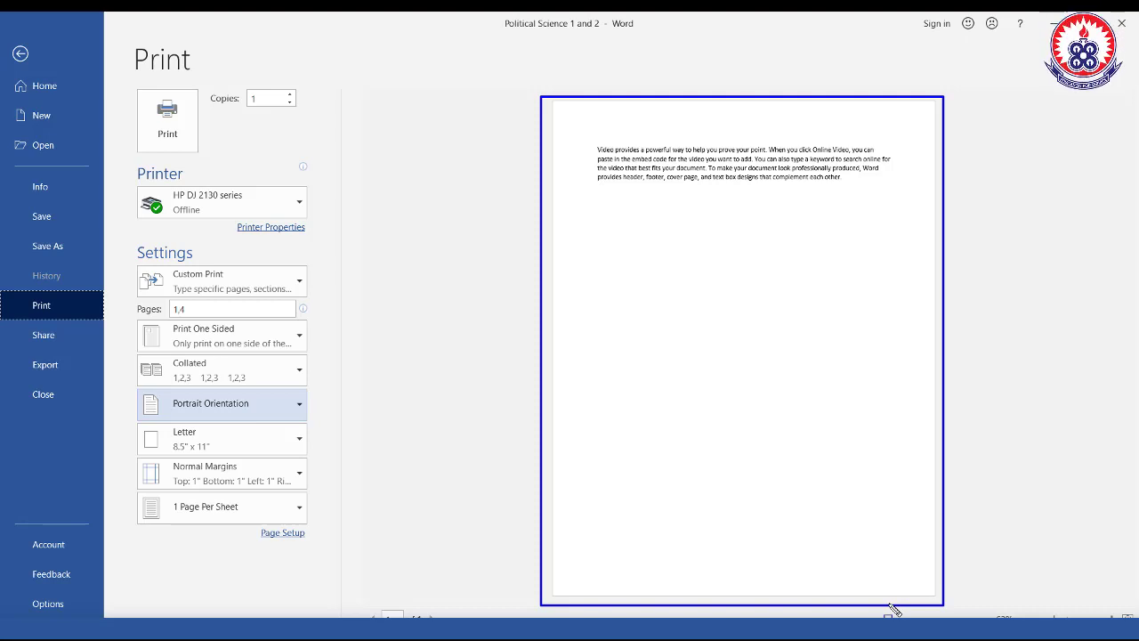
key(Escape)
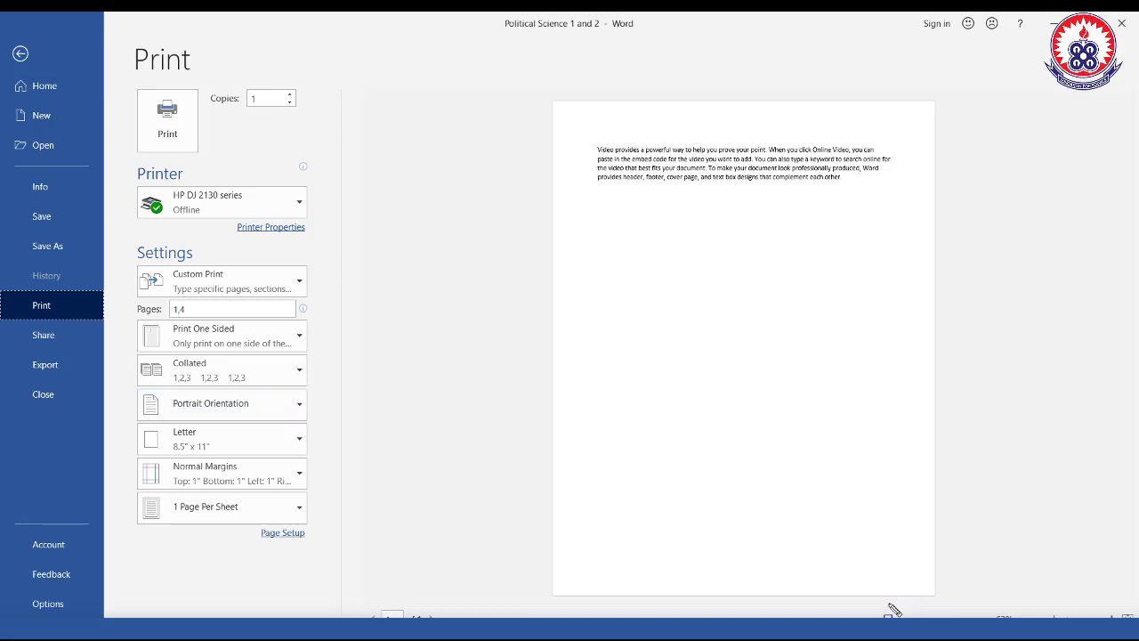
click(299, 408)
click(234, 472)
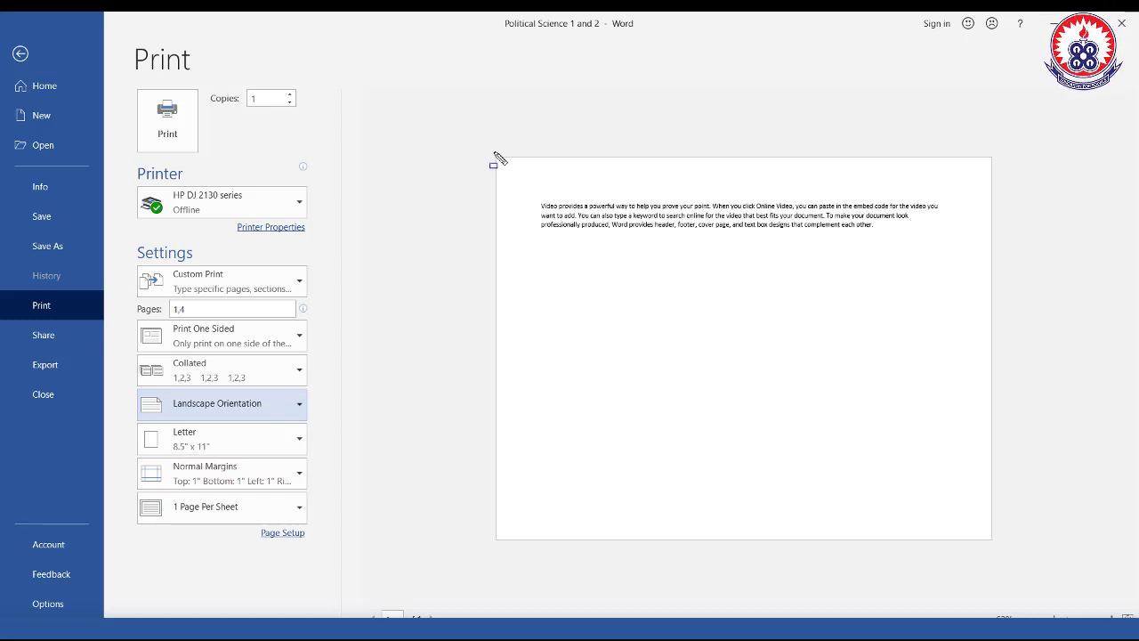
mouse_move(492, 148)
mouse_down()
mouse_move(698, 333)
mouse_move(926, 439)
mouse_up()
drag(1009, 514, 1005, 558)
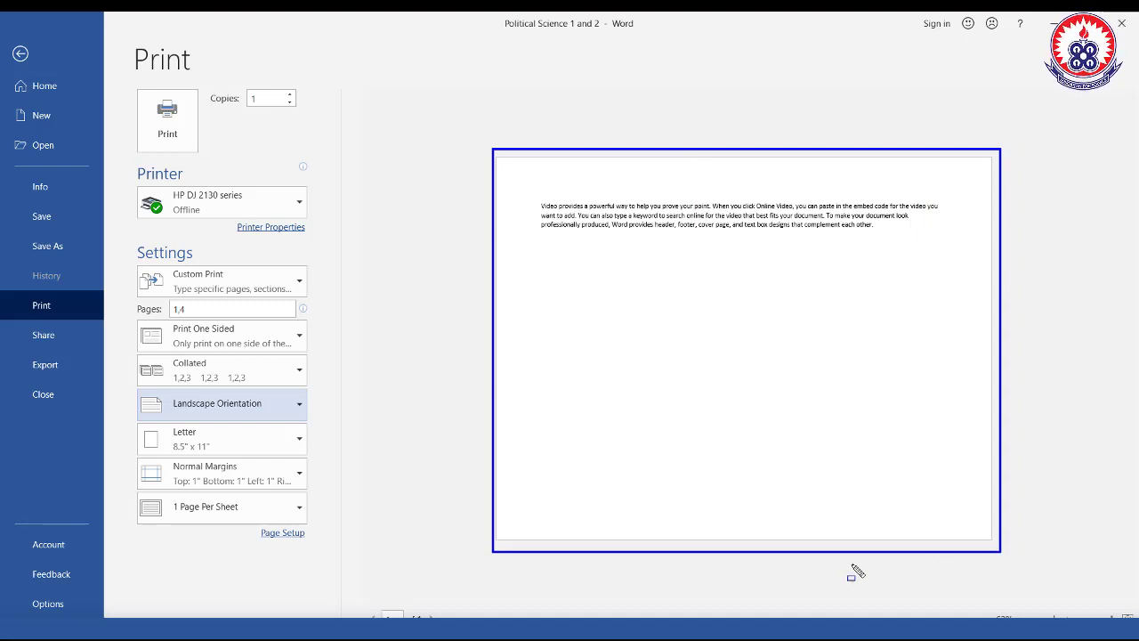
key(Escape)
Step: Return the page to Portrait Orientation, check its shape in the preview and review the orientation choices
click(301, 407)
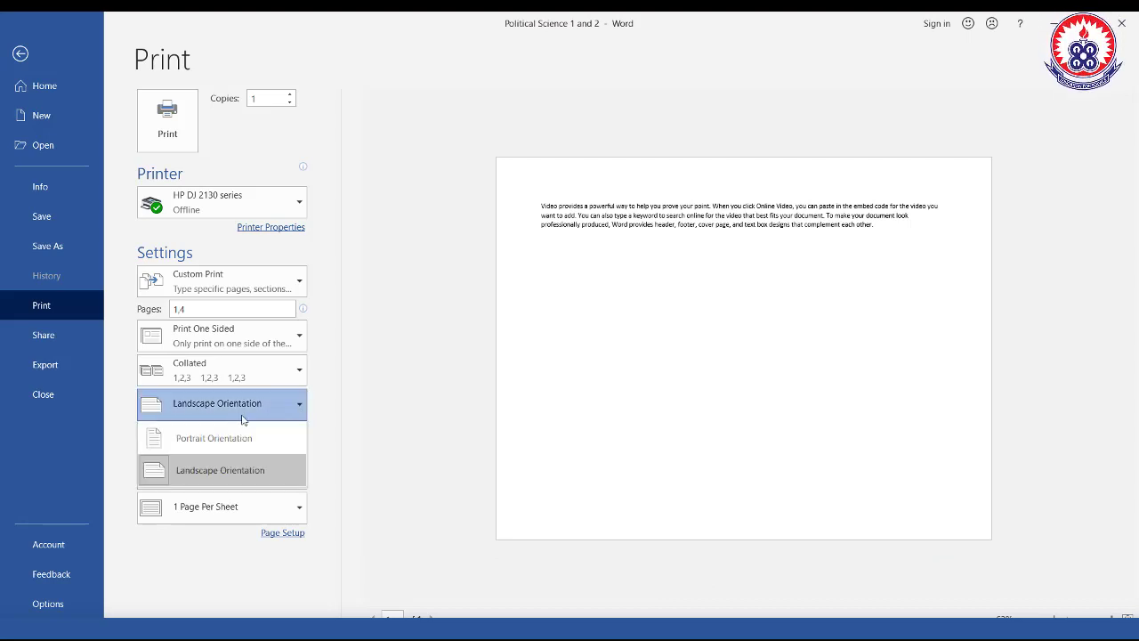
click(230, 439)
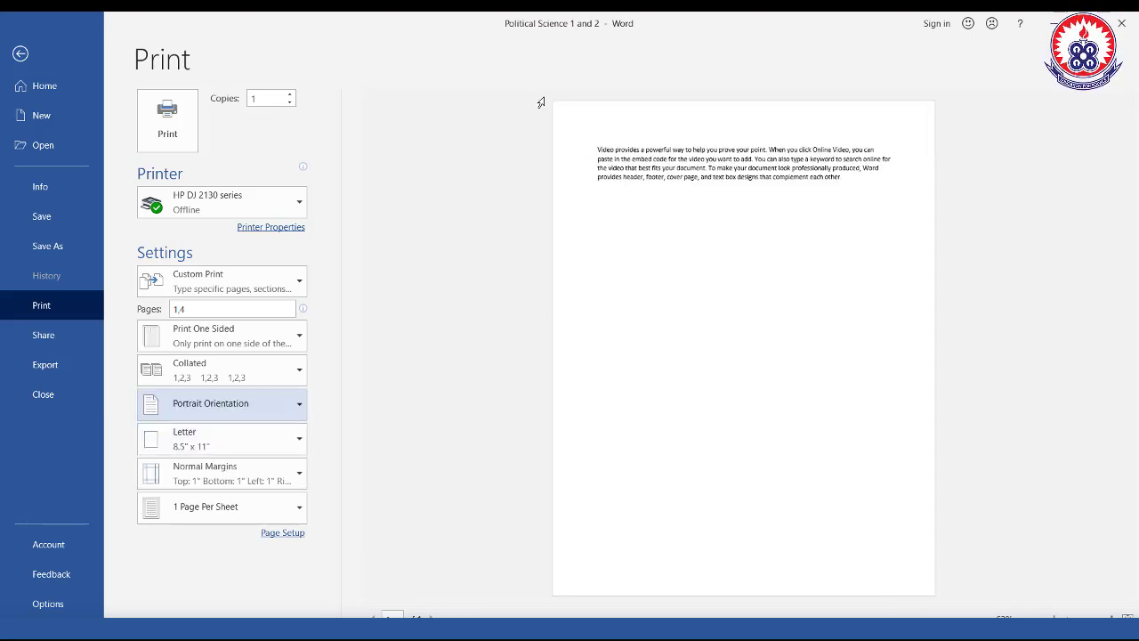
mouse_move(543, 96)
mouse_down()
mouse_move(895, 517)
mouse_move(951, 605)
mouse_up()
click(297, 408)
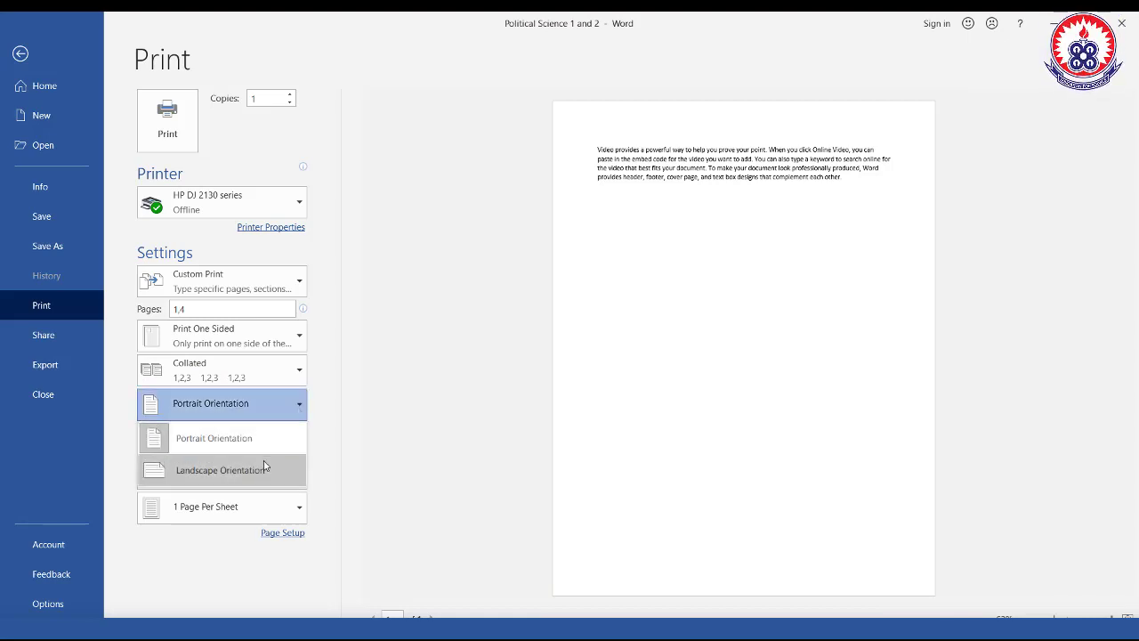
click(384, 454)
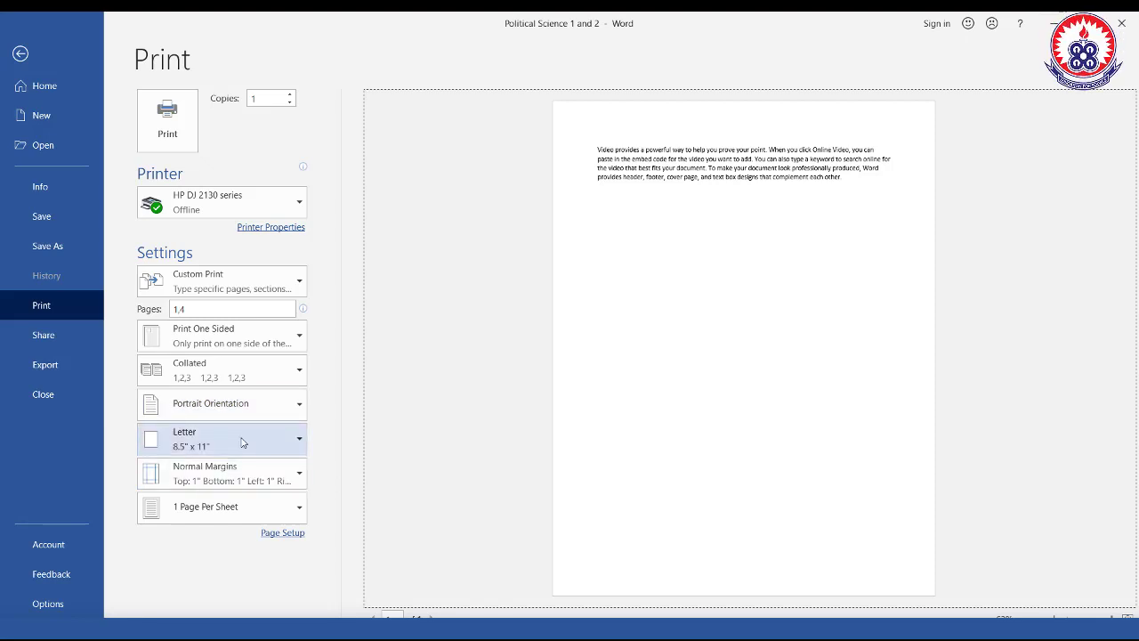
Step: Review the available paper sizes, including Executive, A4, A5 and the Envelope DL, C5 and C6 formats
click(300, 448)
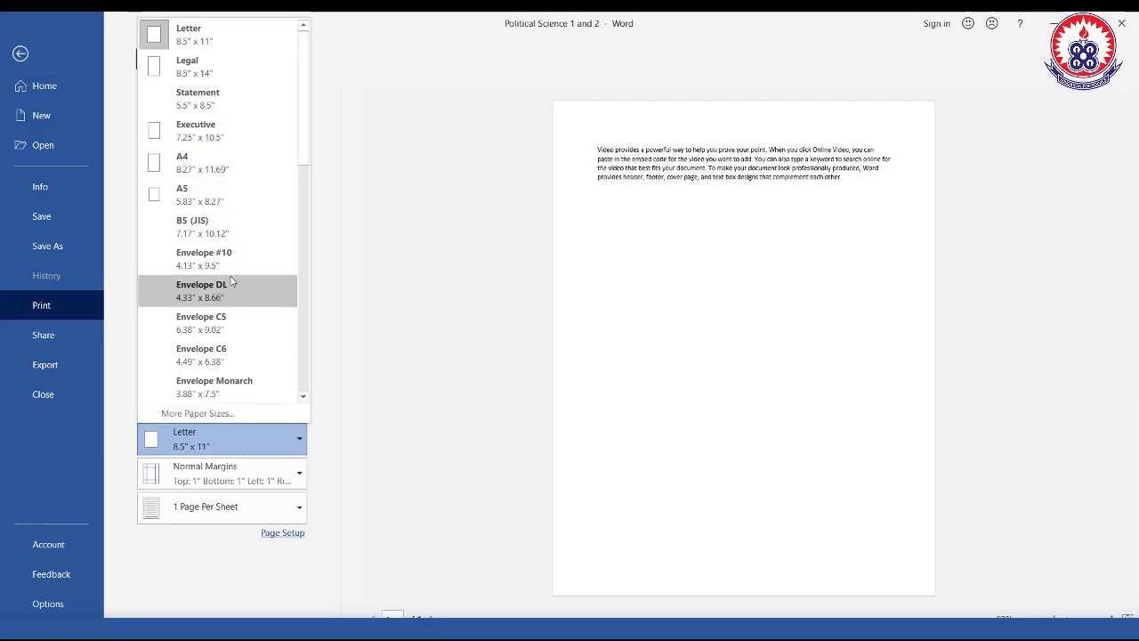
drag(147, 276, 287, 312)
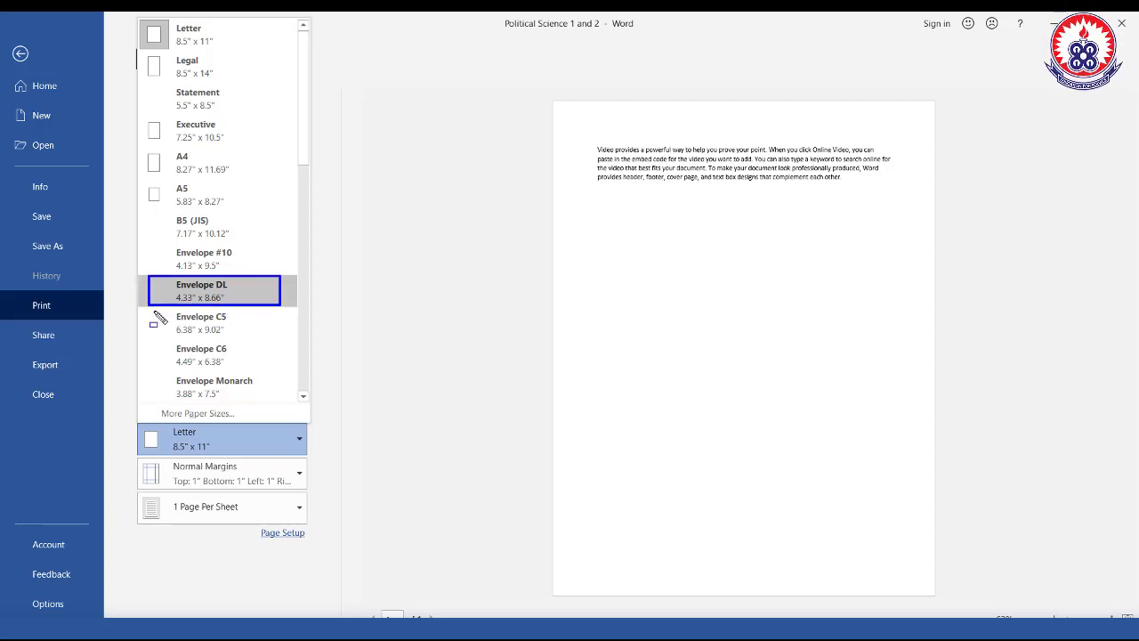
drag(149, 309, 270, 334)
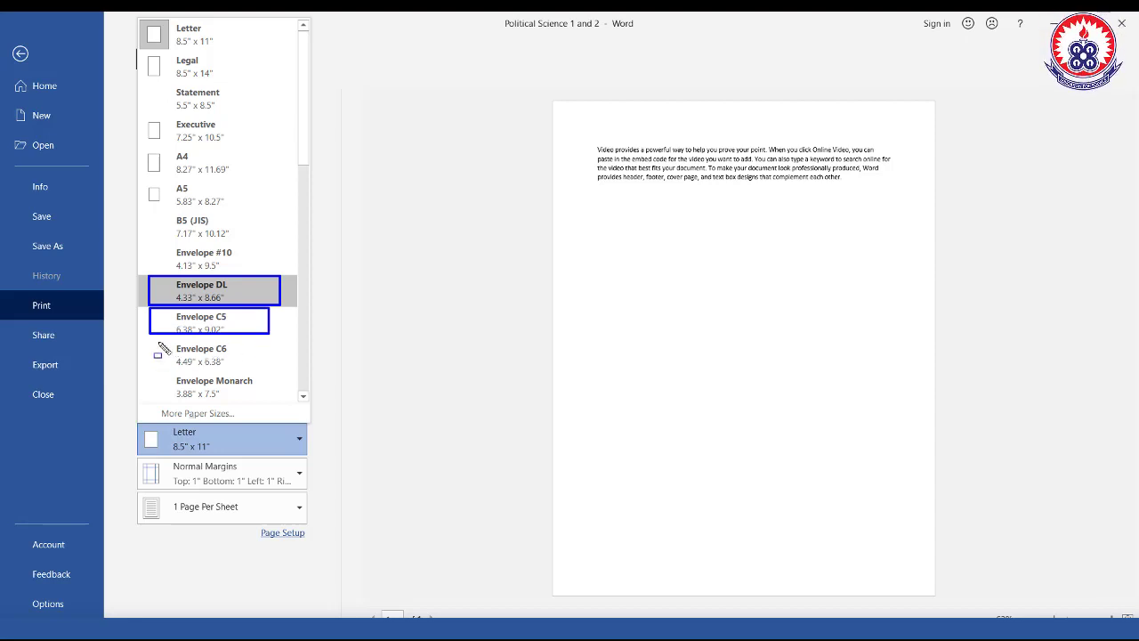
drag(156, 341, 269, 367)
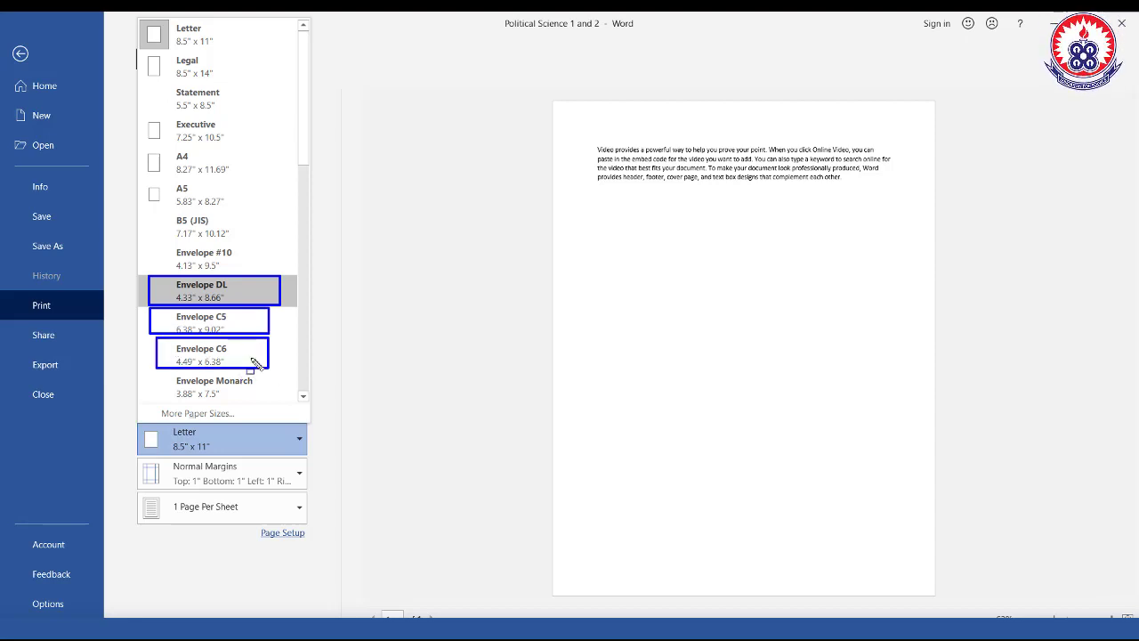
mouse_move(142, 183)
mouse_down()
mouse_move(228, 221)
mouse_move(247, 211)
mouse_up()
drag(138, 150, 258, 179)
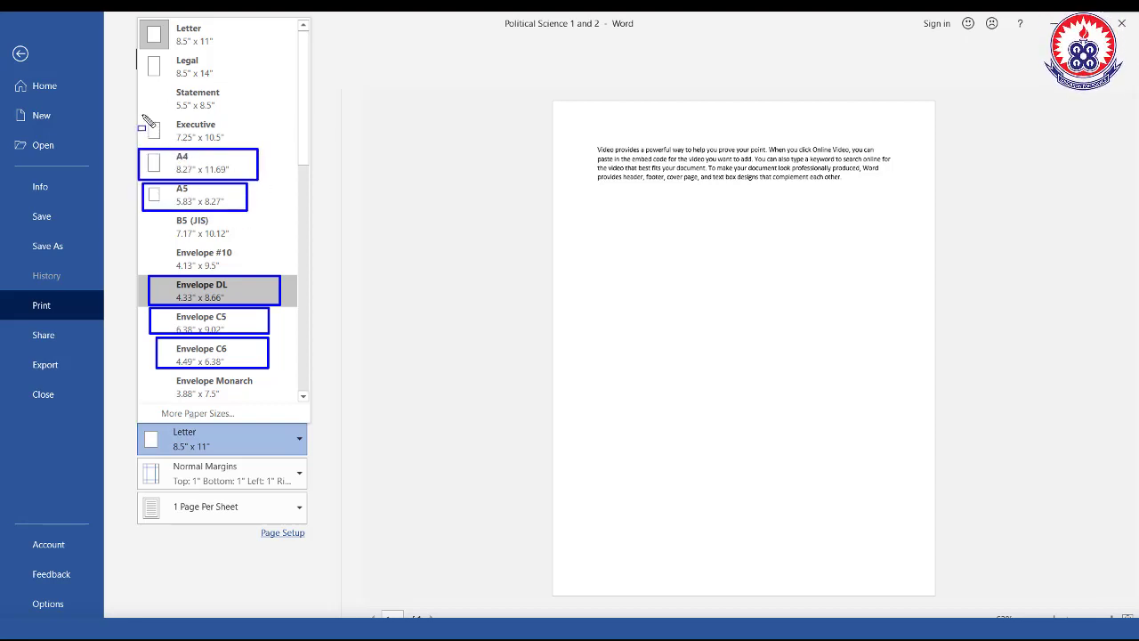
drag(141, 114, 243, 145)
key(Escape)
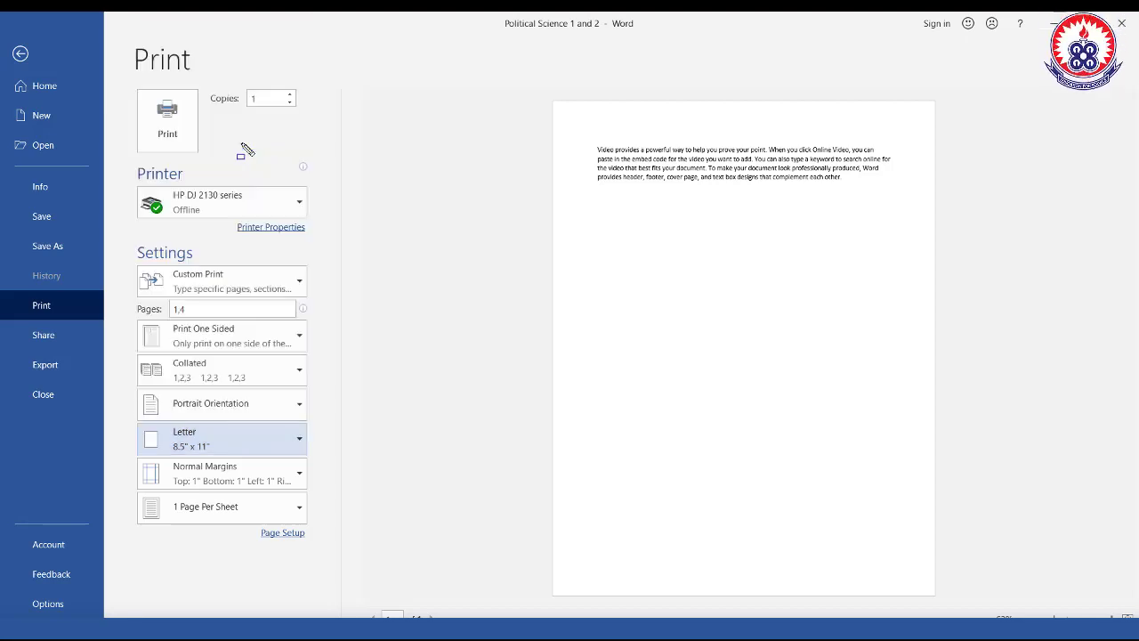
Step: Set the paper size to A4 and examine the page outline in the print preview
click(296, 445)
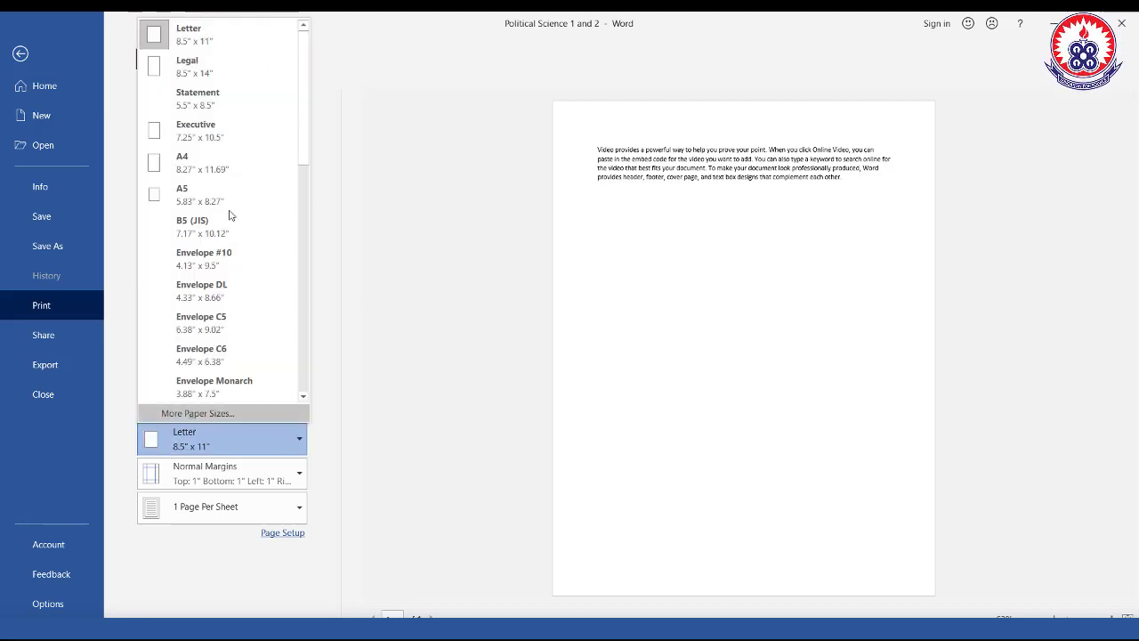
click(222, 171)
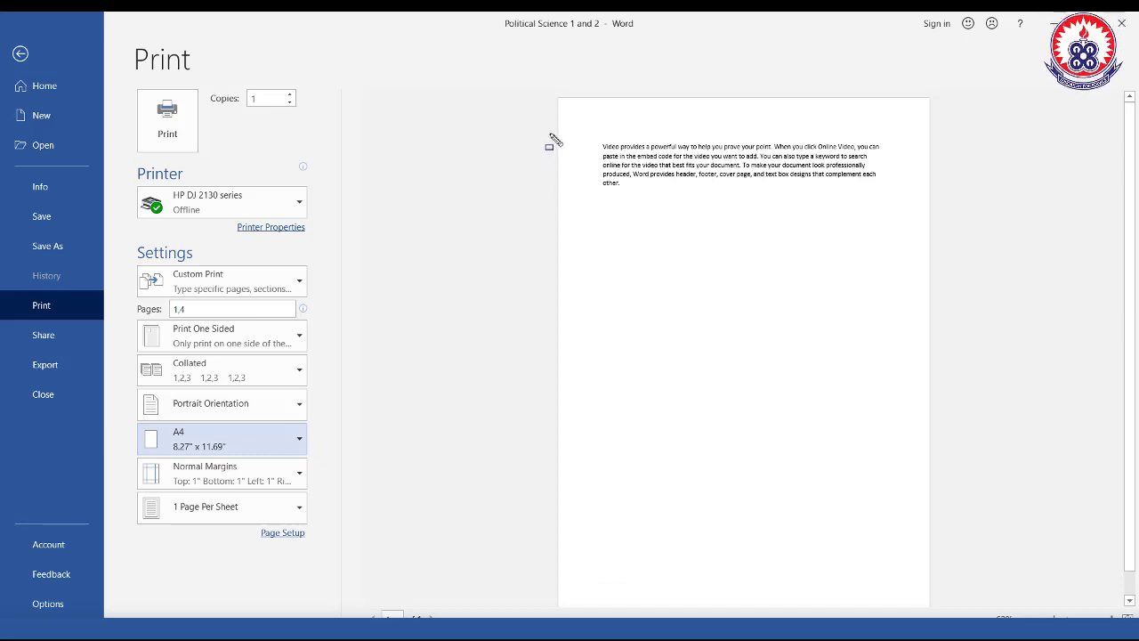
drag(553, 93, 936, 613)
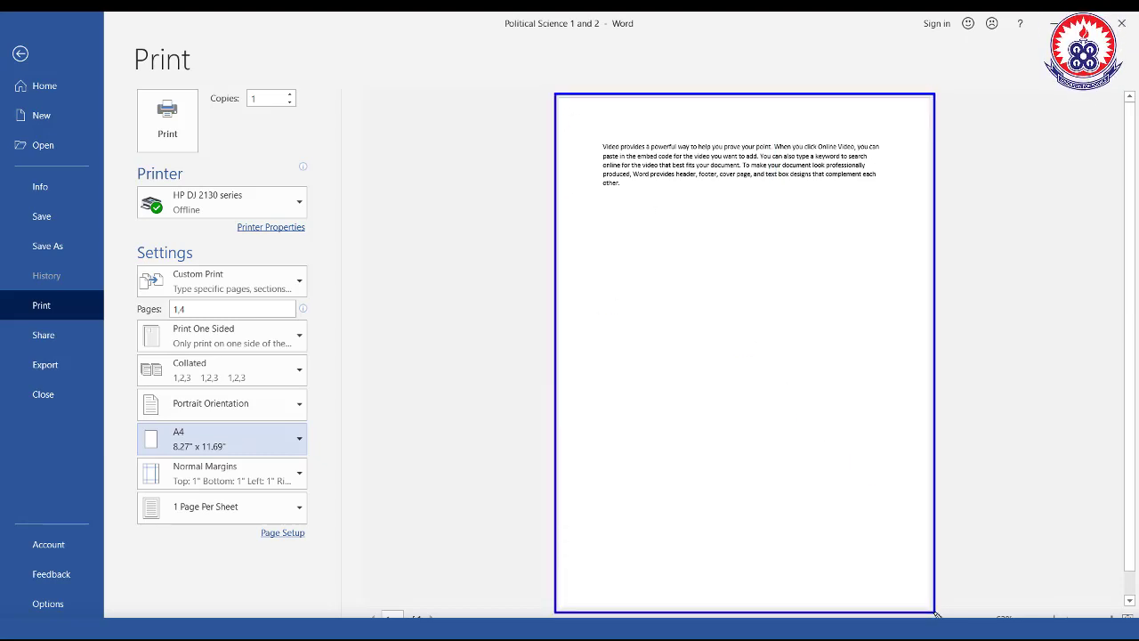
key(Escape)
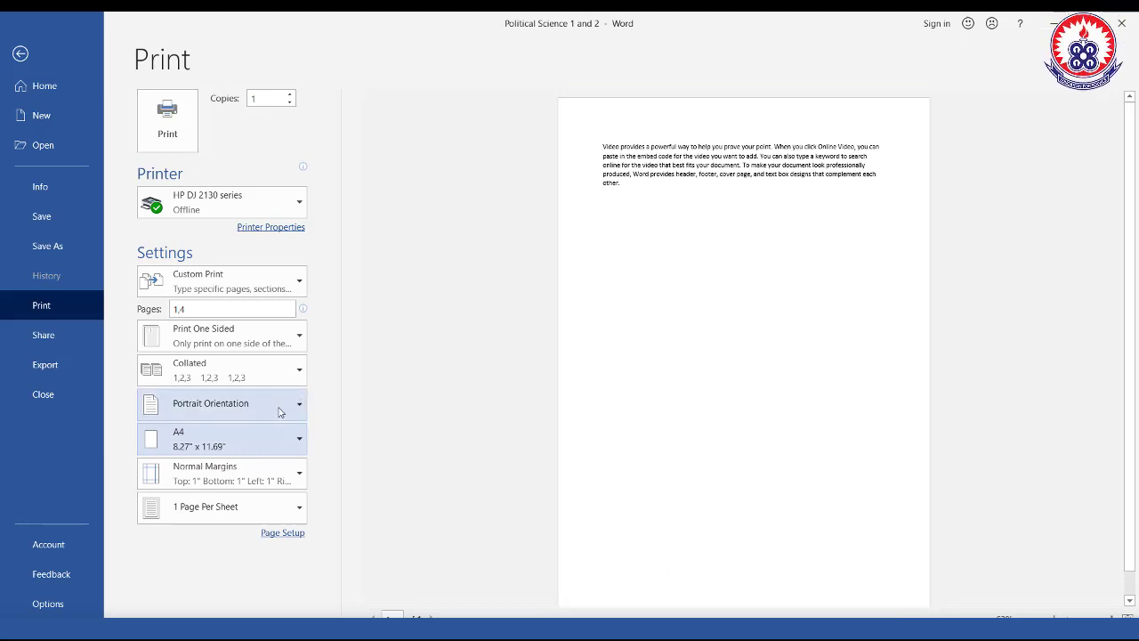
Step: Switch the paper size to Letter to compare the preview, and set it back to A4
click(272, 438)
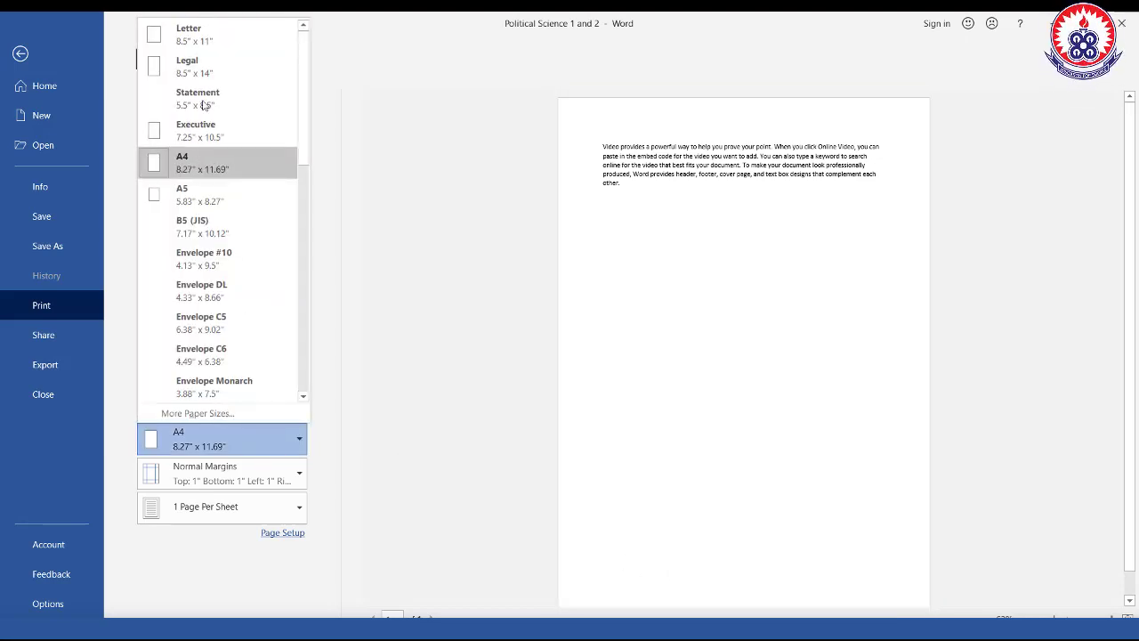
click(216, 40)
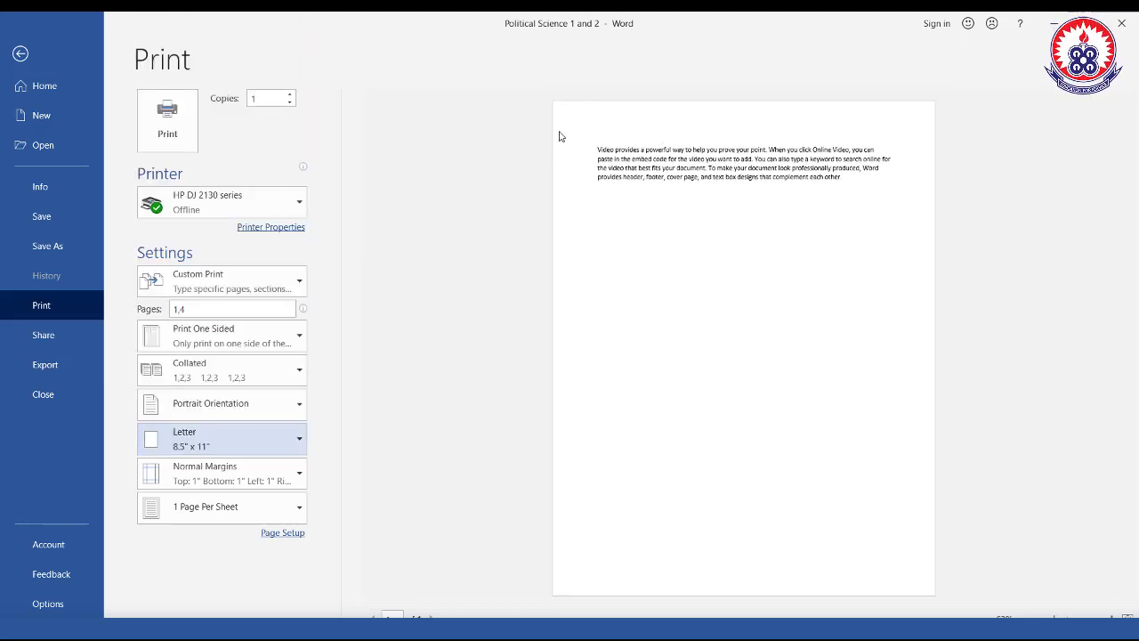
click(290, 447)
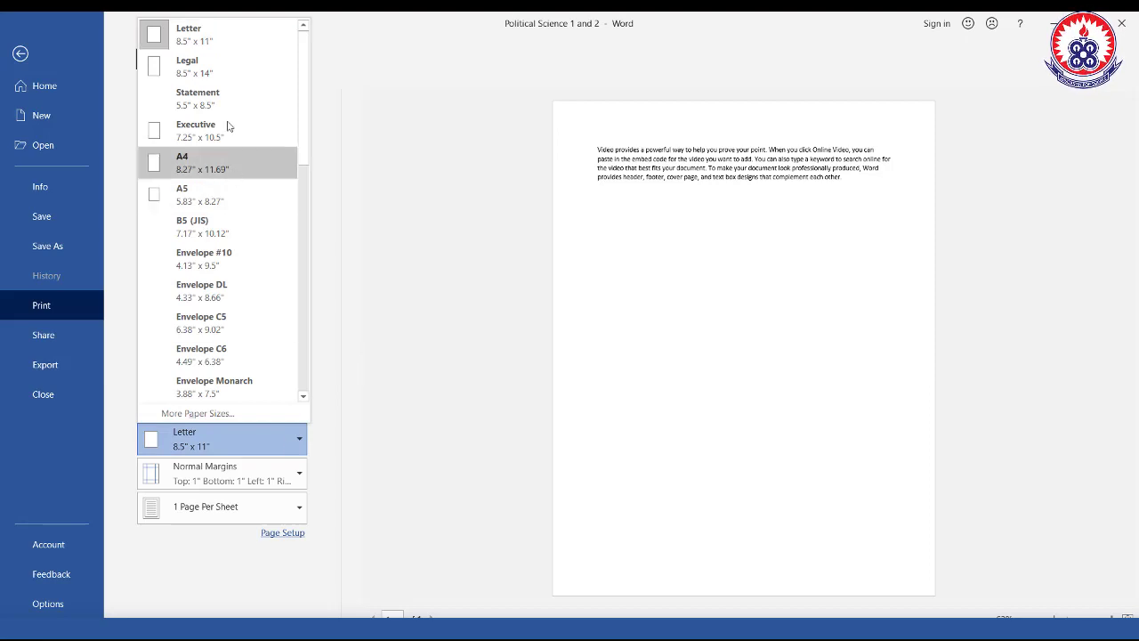
click(218, 169)
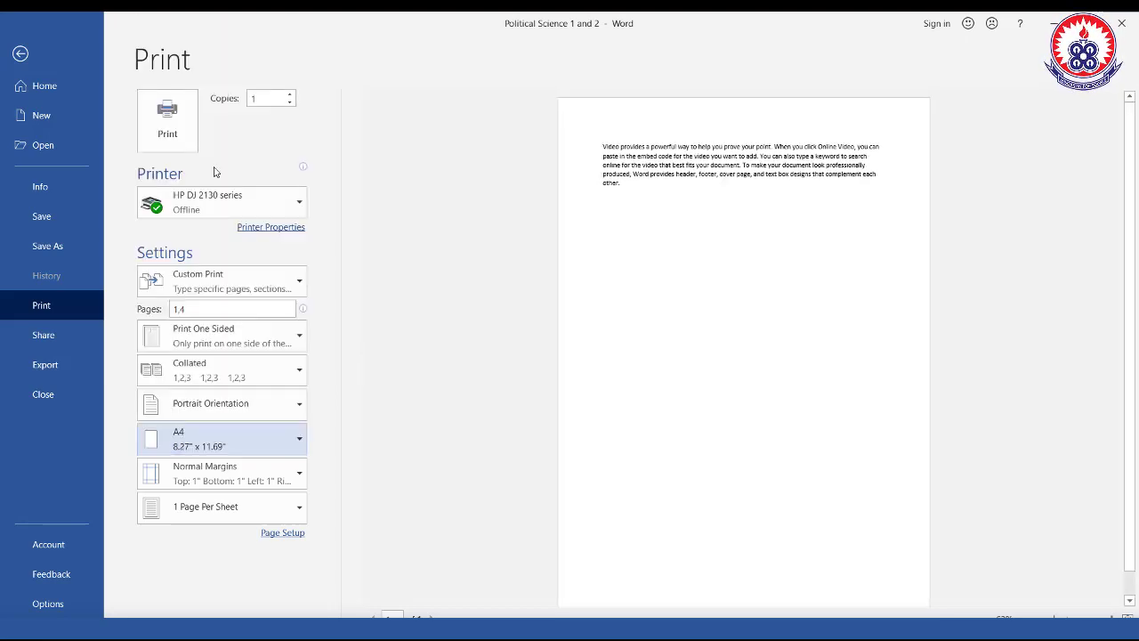
Step: Review the pages-per-sheet choices, including 1, 2 and 4 Pages Per Sheet, without changing the setting
click(297, 509)
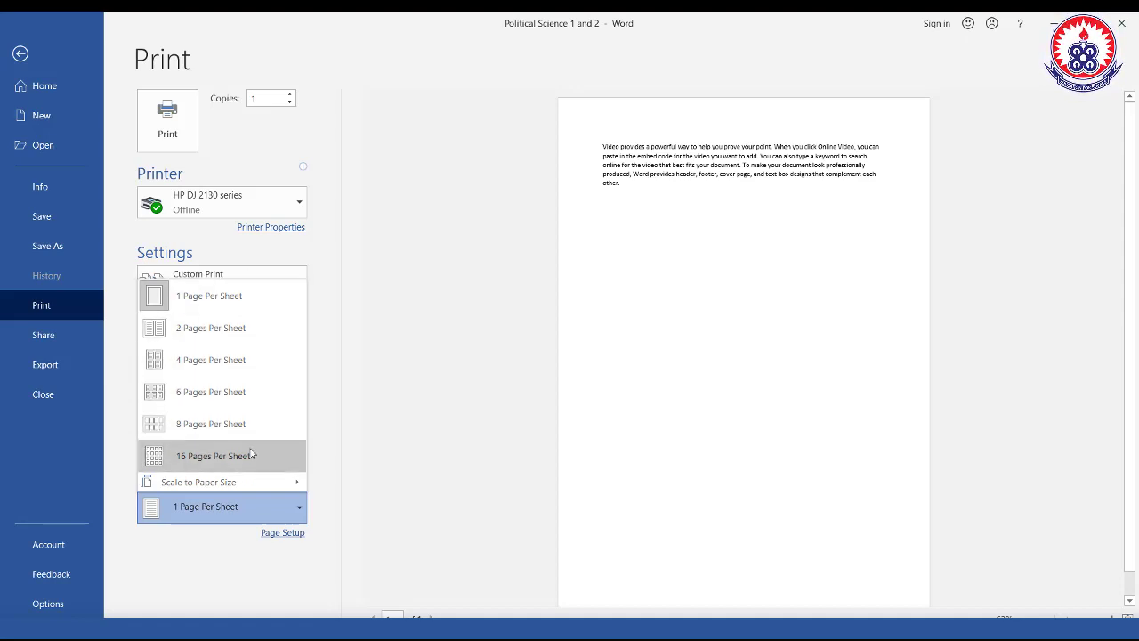
key(ctrl+shift+d)
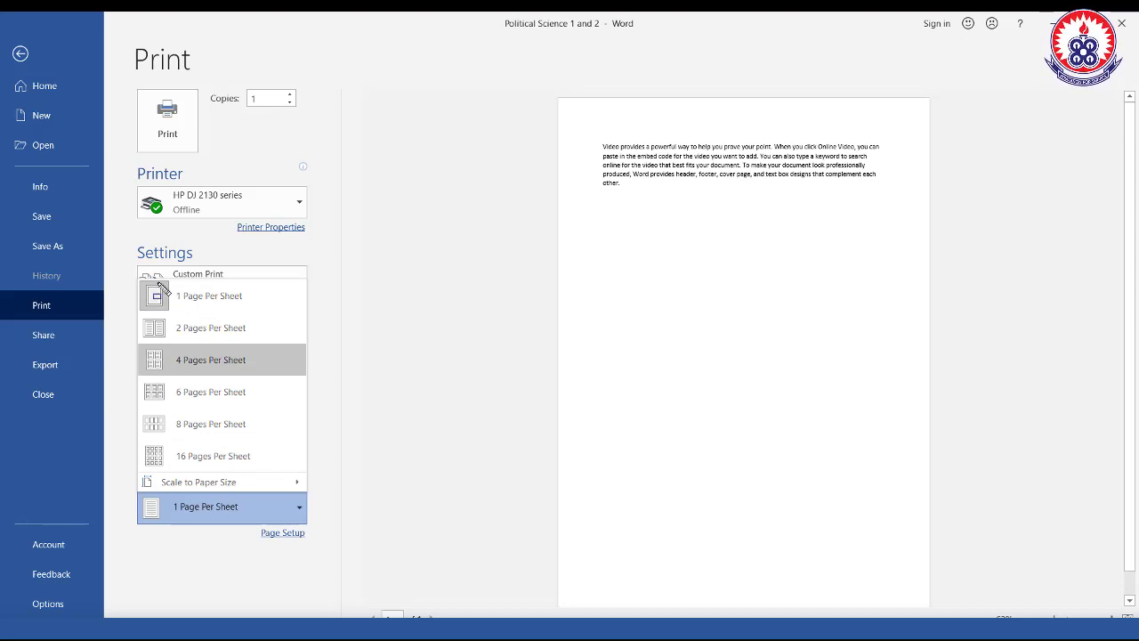
drag(157, 282, 268, 312)
drag(146, 316, 267, 338)
drag(146, 349, 274, 379)
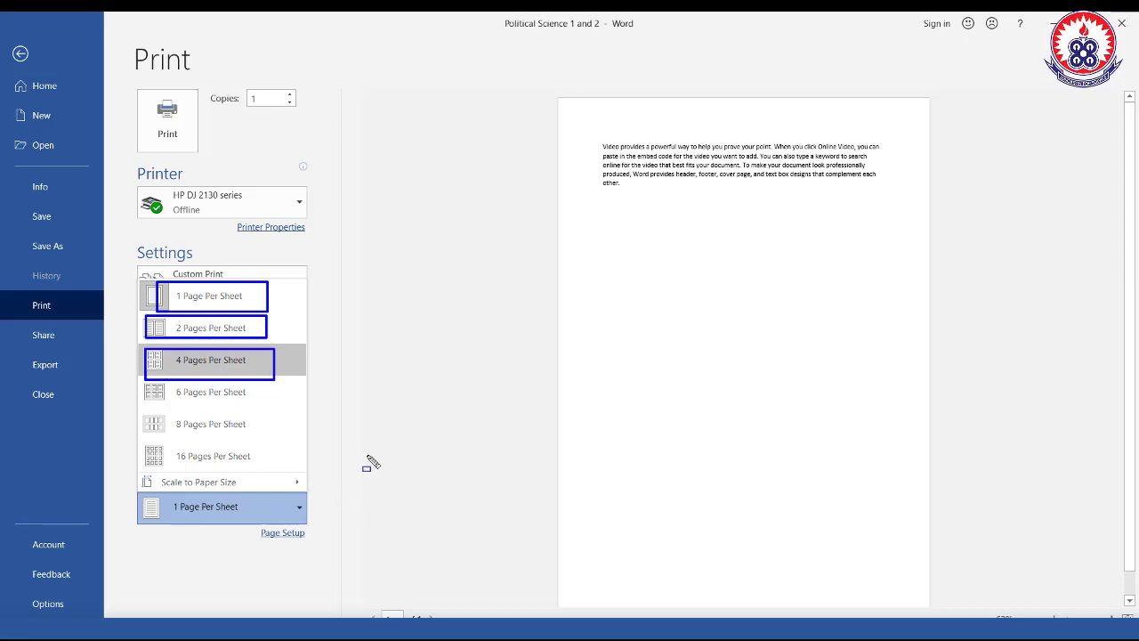
key(Escape)
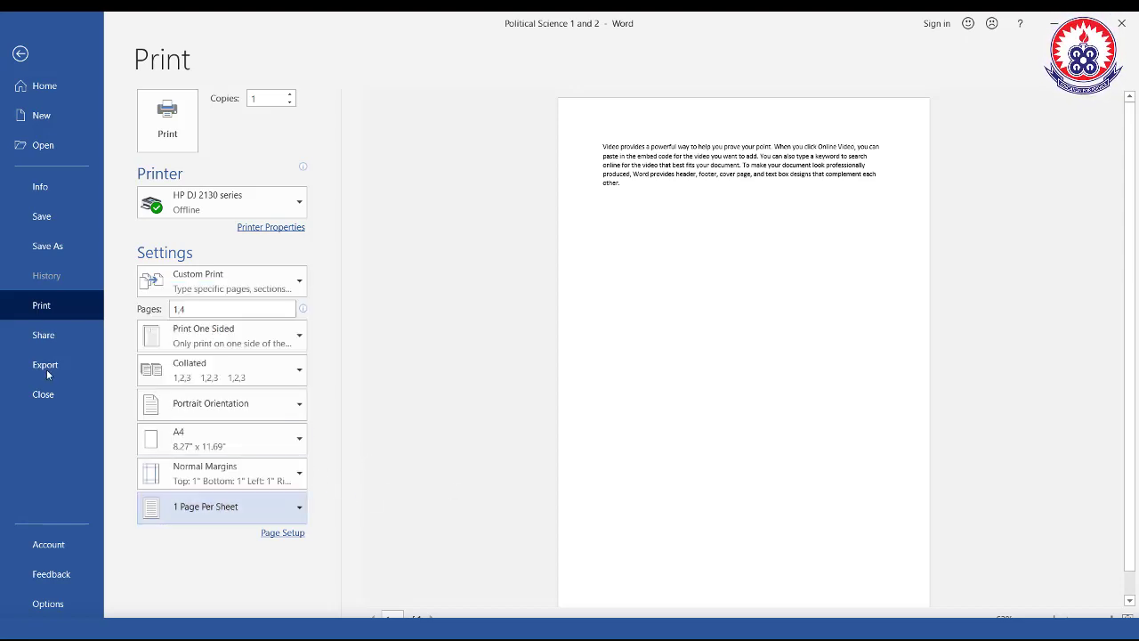
Step: Open the Share page for the document and examine its Email sharing option
click(45, 338)
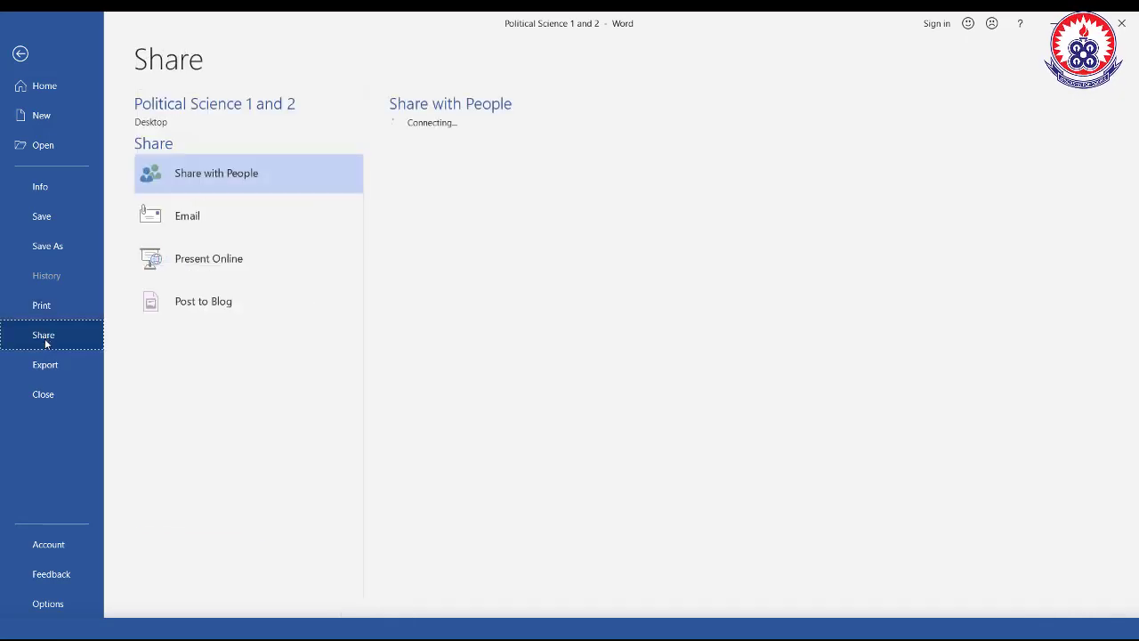
key(ctrl+alt+d)
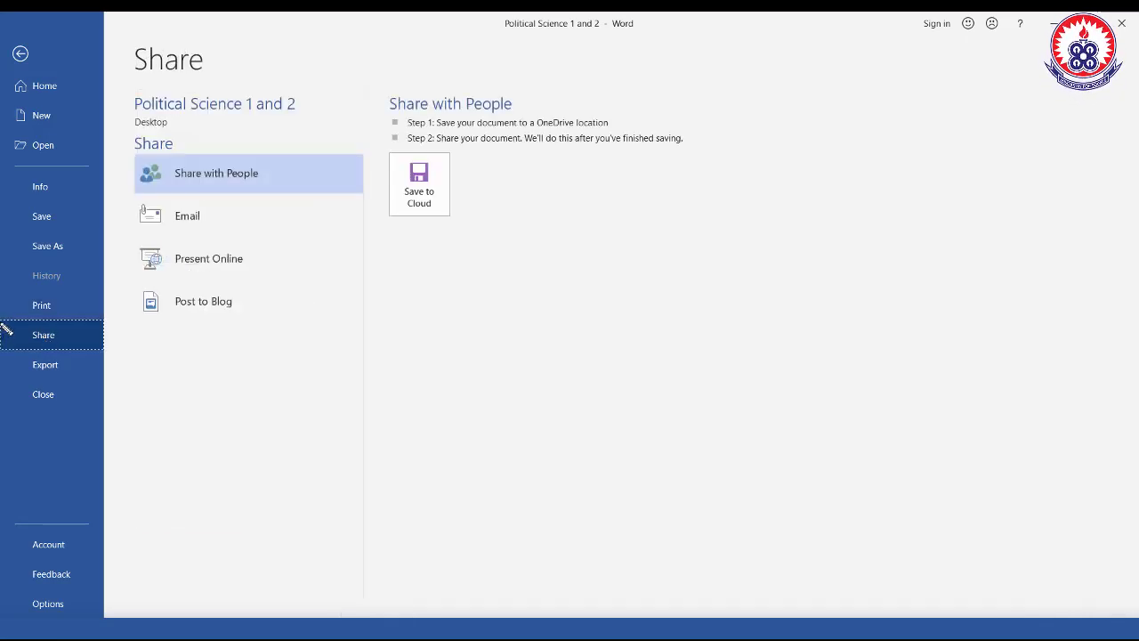
drag(0, 317, 113, 357)
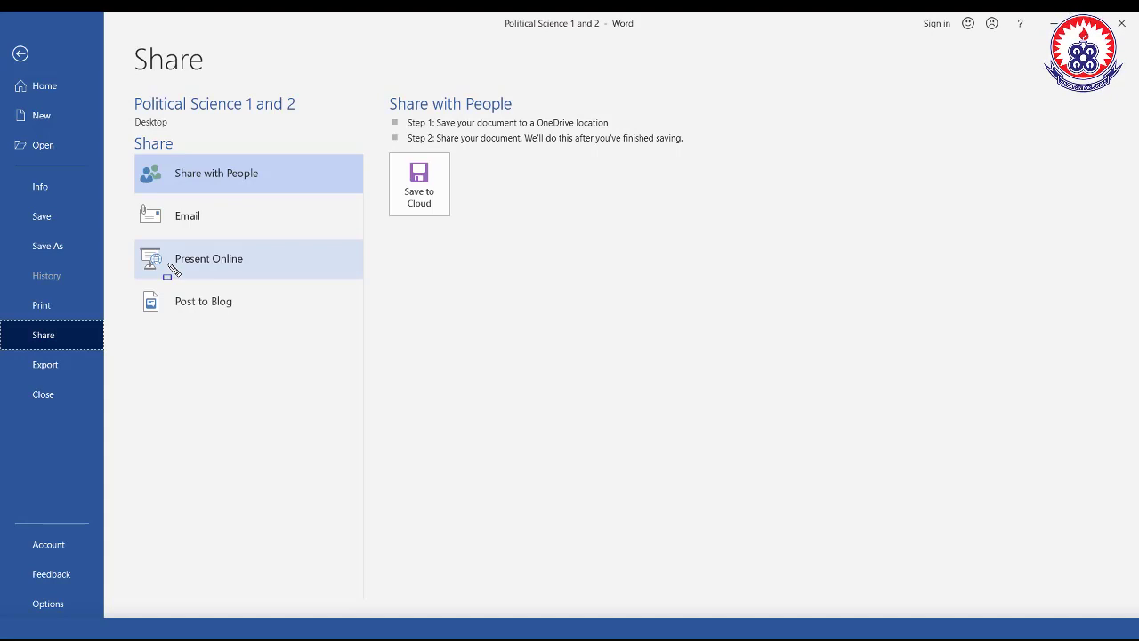
drag(127, 197, 362, 241)
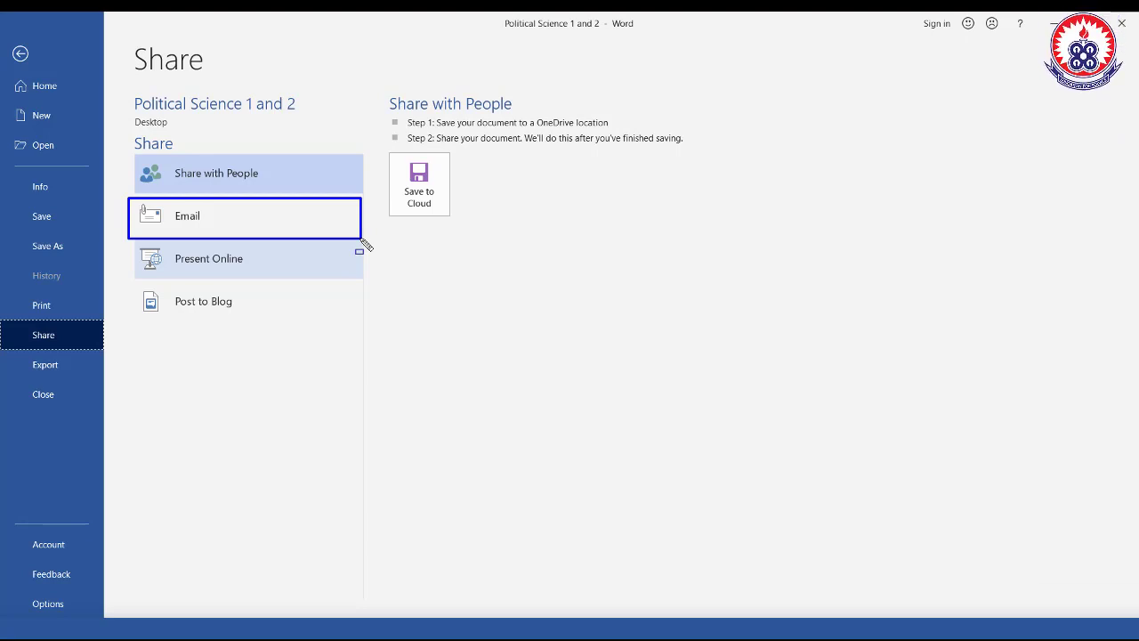
key(Escape)
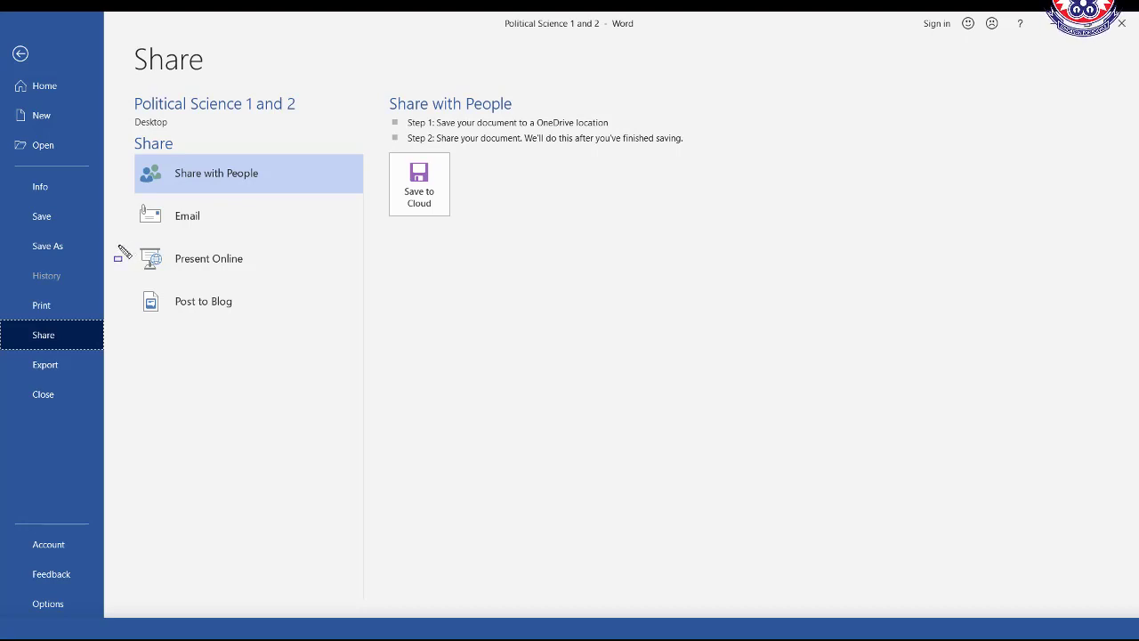
Step: Review the Present Online and Post to Blog sharing options and the Save to Cloud command
mouse_move(131, 244)
mouse_down()
mouse_move(182, 267)
mouse_move(328, 277)
mouse_up()
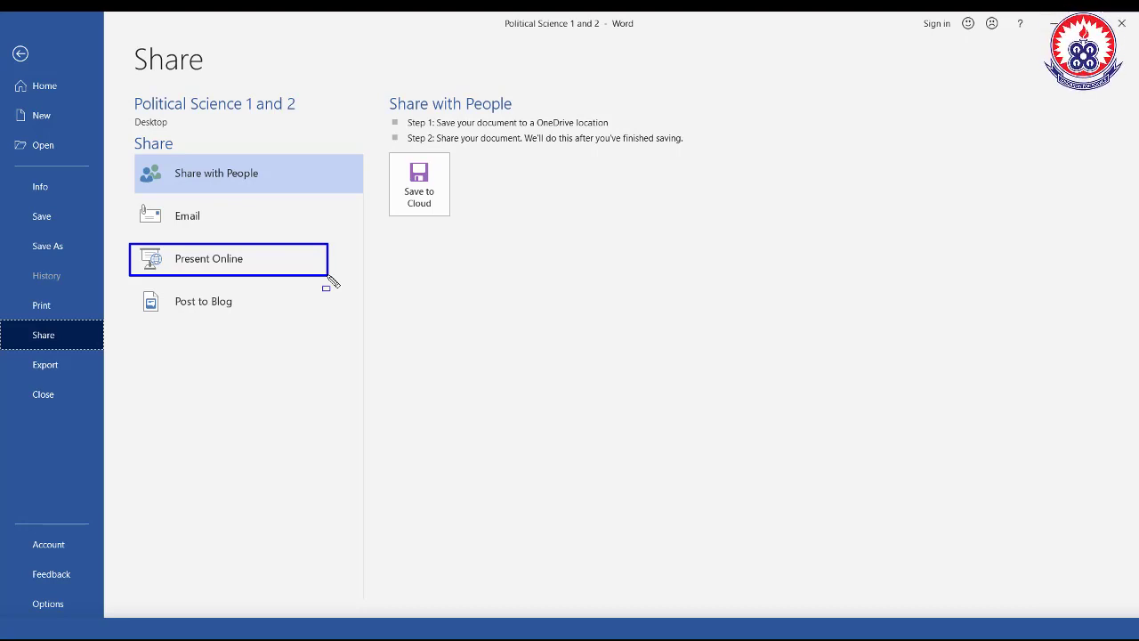
drag(328, 277, 326, 283)
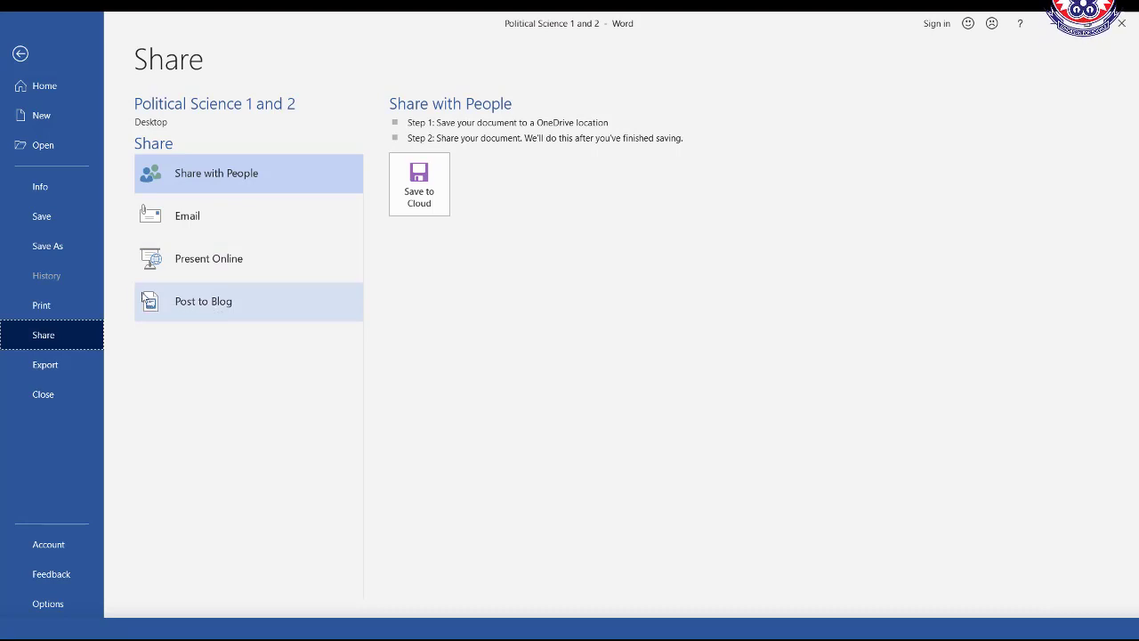
mouse_move(135, 283)
mouse_down()
mouse_move(237, 315)
mouse_move(344, 327)
mouse_up()
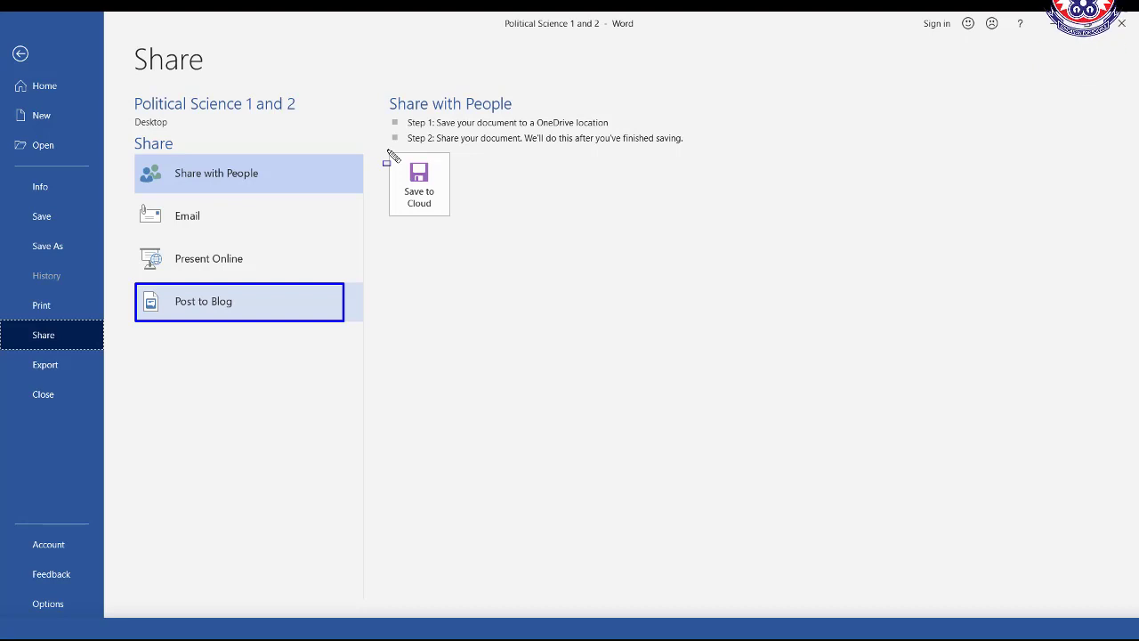
drag(388, 150, 457, 221)
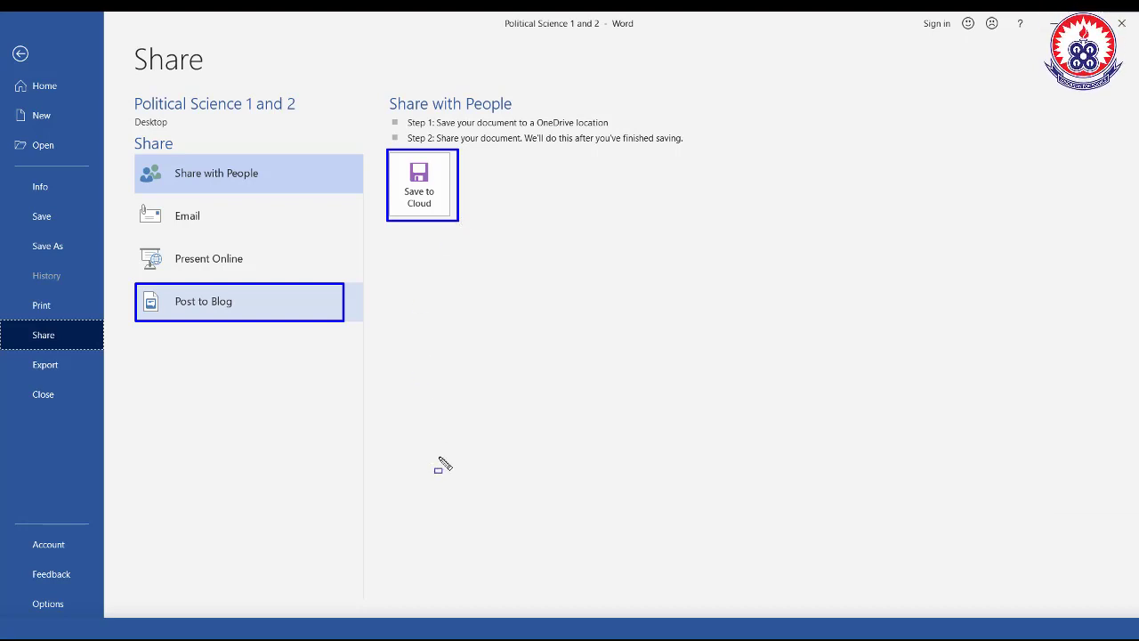
key(Escape)
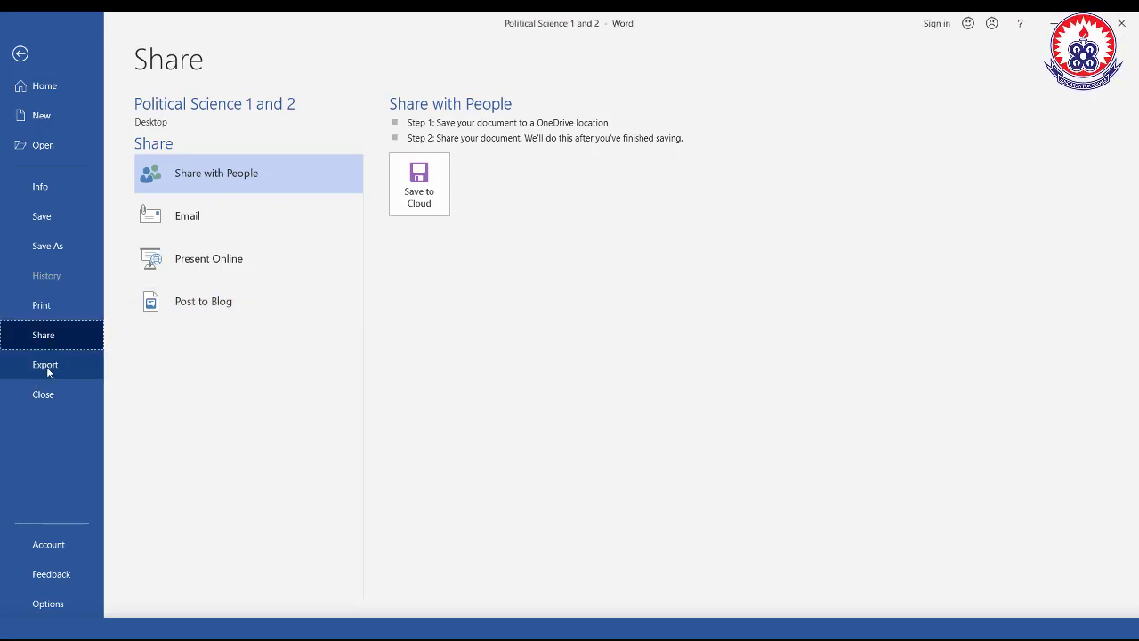
Step: Locate the Export command and open the Export page with its PDF/XPS and file type options
key(ctrl+2)
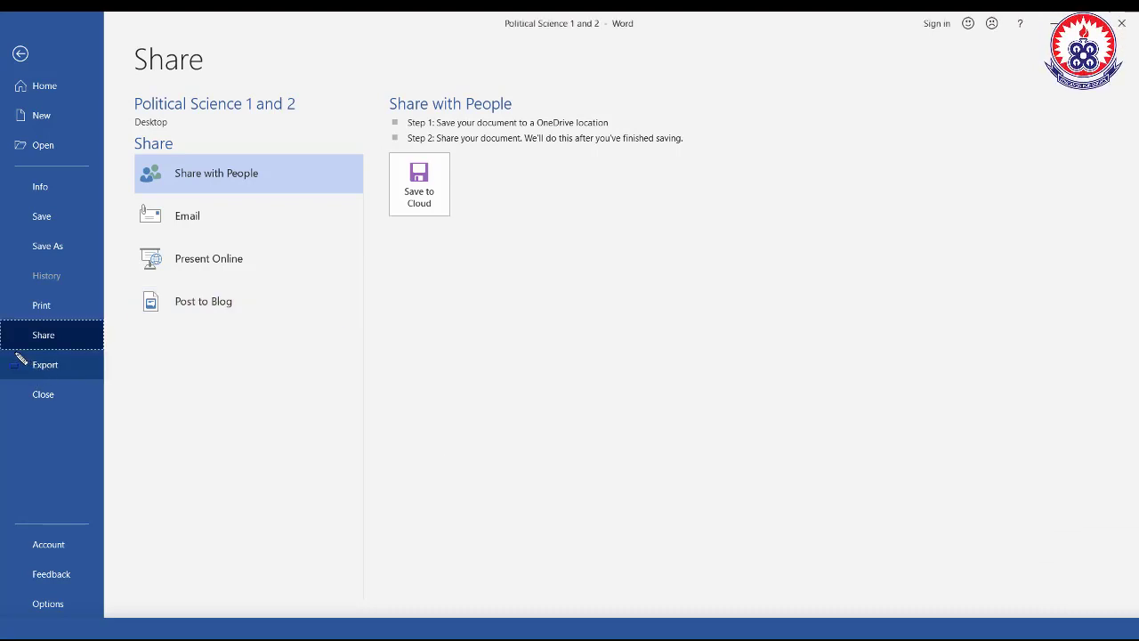
drag(13, 364, 108, 381)
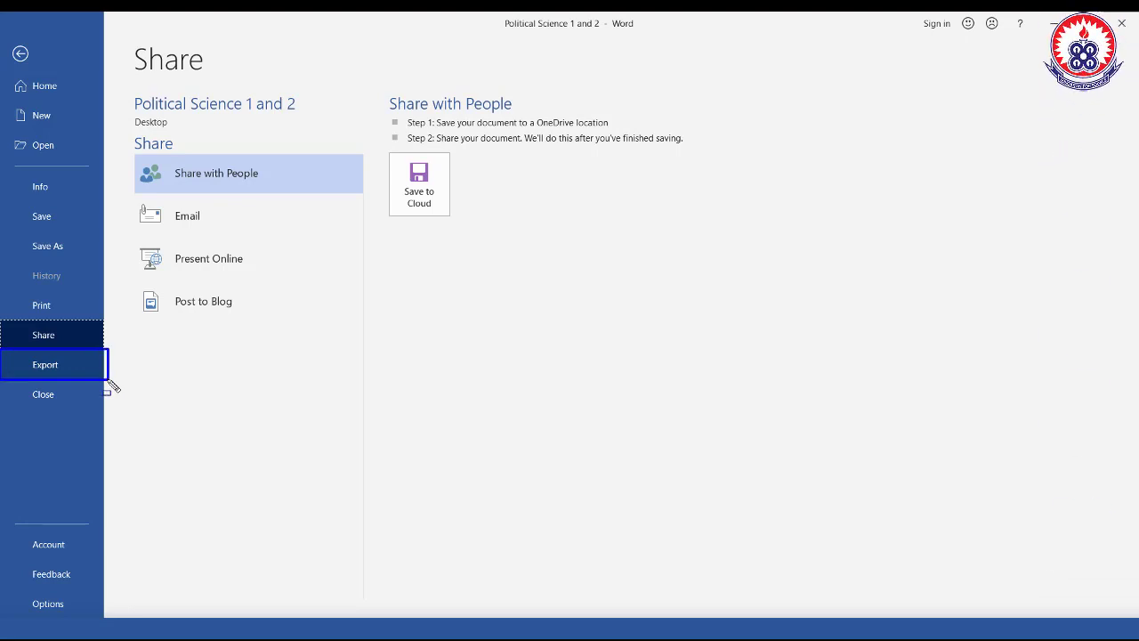
key(Escape)
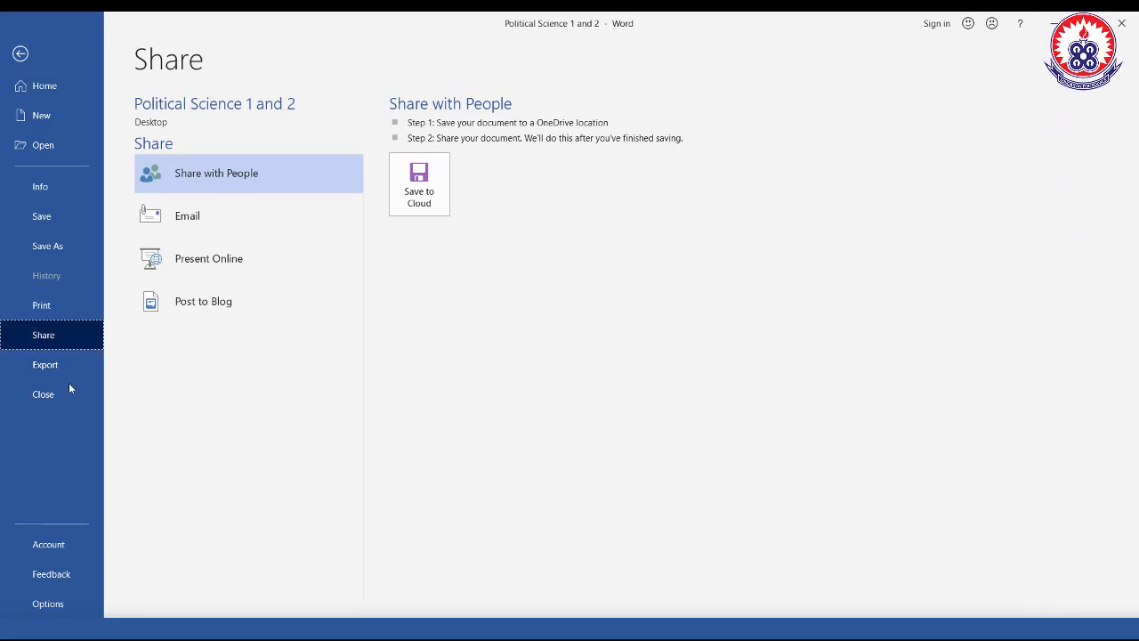
click(41, 366)
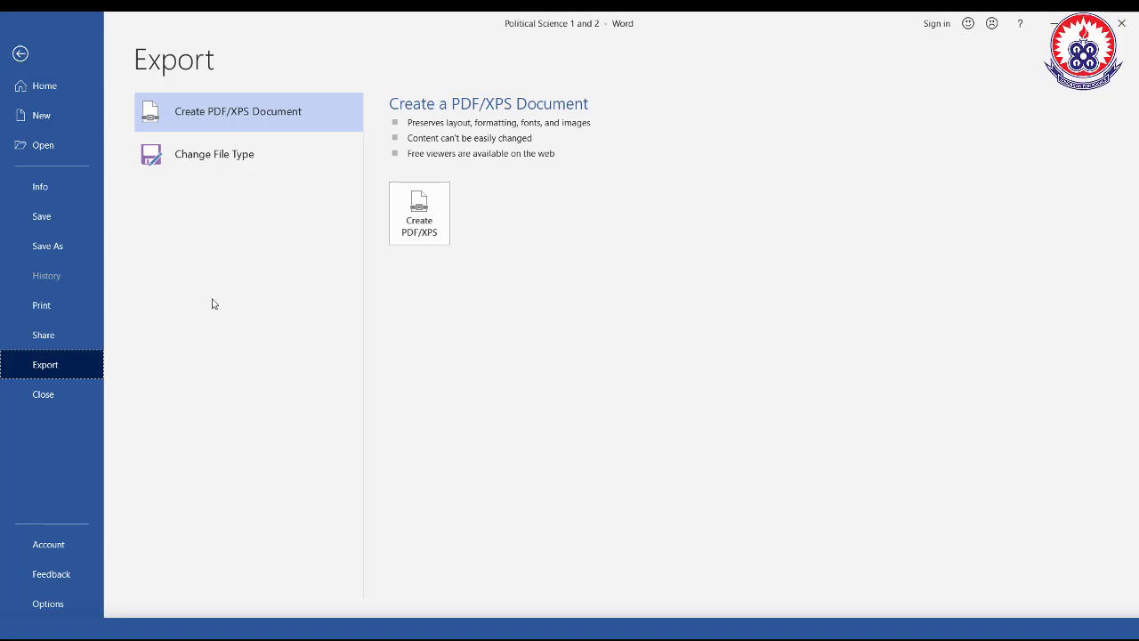
Step: Open a blank Notepad window and move it clear of Word's Export options
key(super)
text(note)
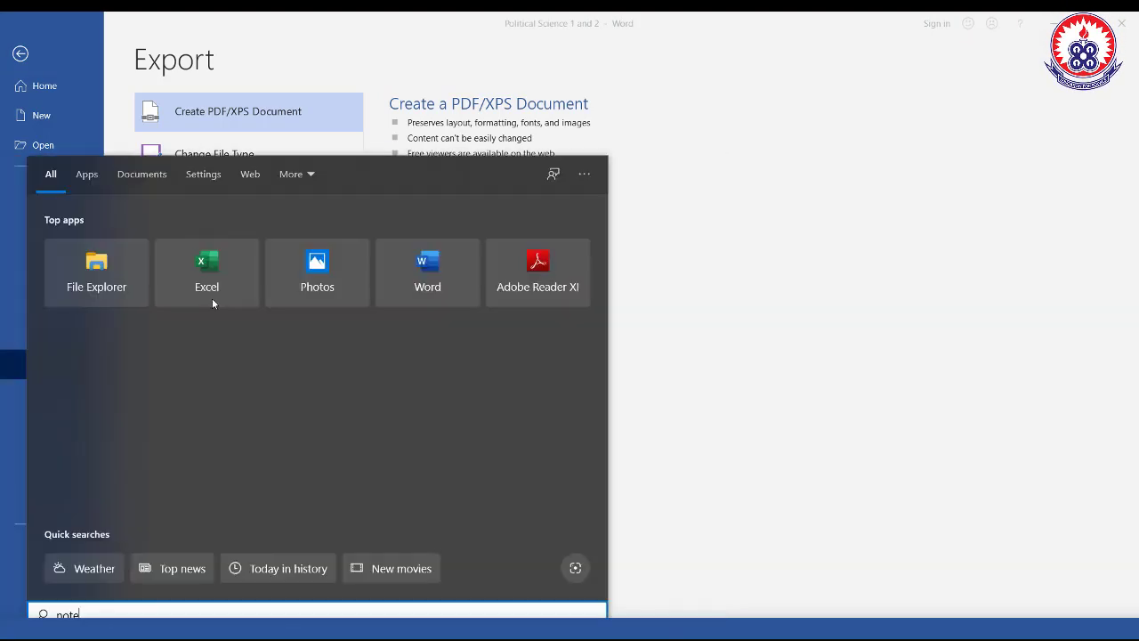
key(Return)
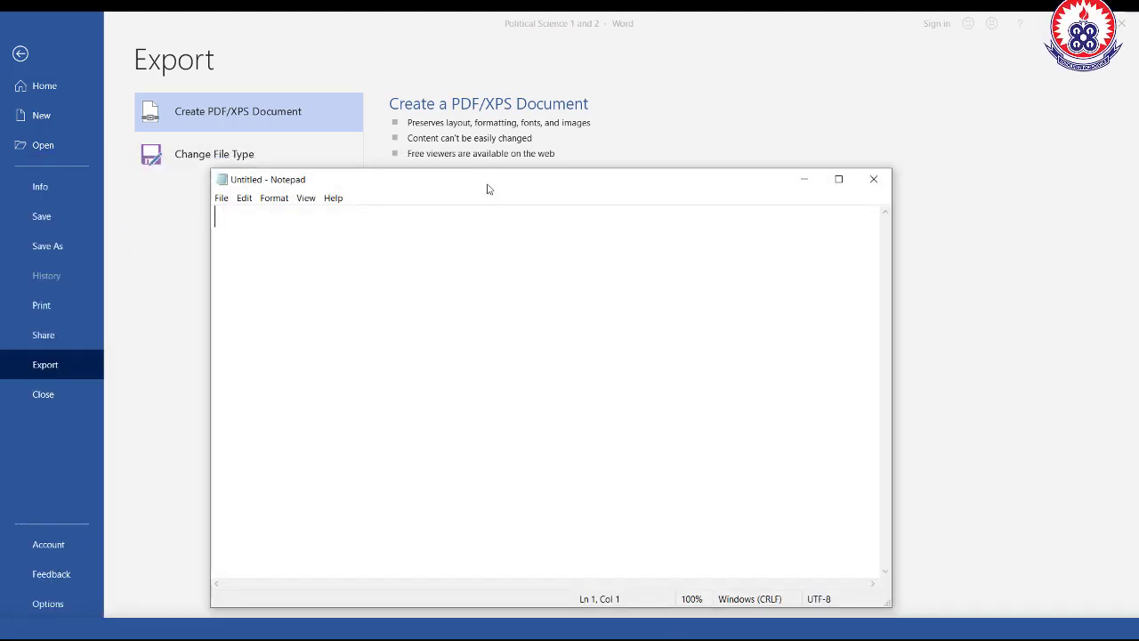
drag(486, 175, 754, 199)
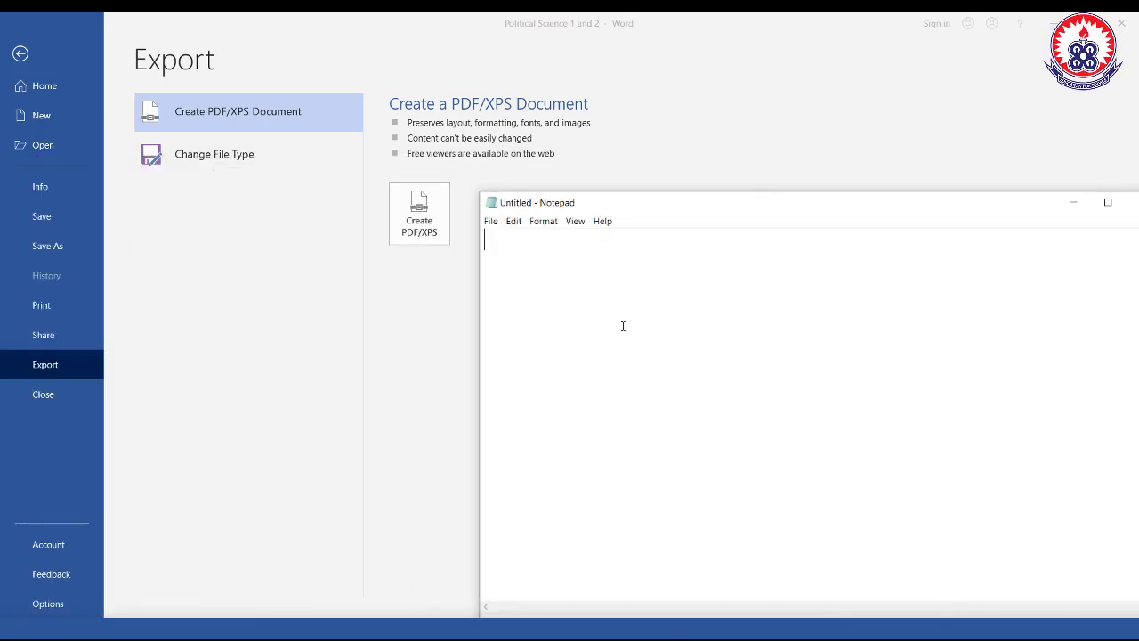
Step: Write the extension .docx in the blank Notepad file, highlight it, and minimize the Notepad window
text(.dox)
text(x)
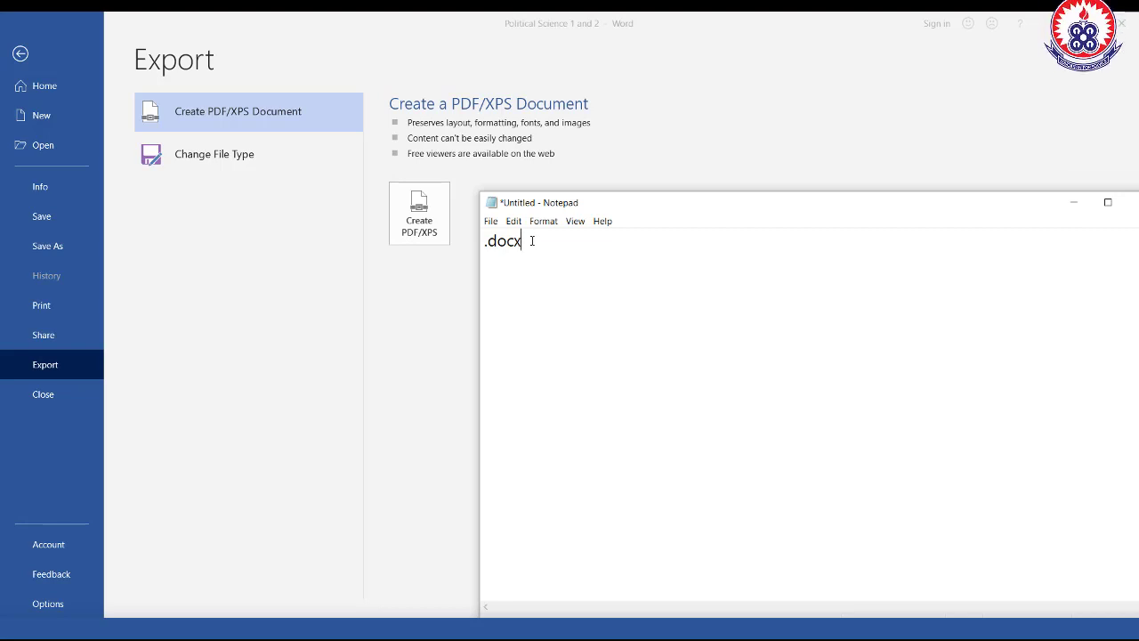
drag(531, 240, 486, 240)
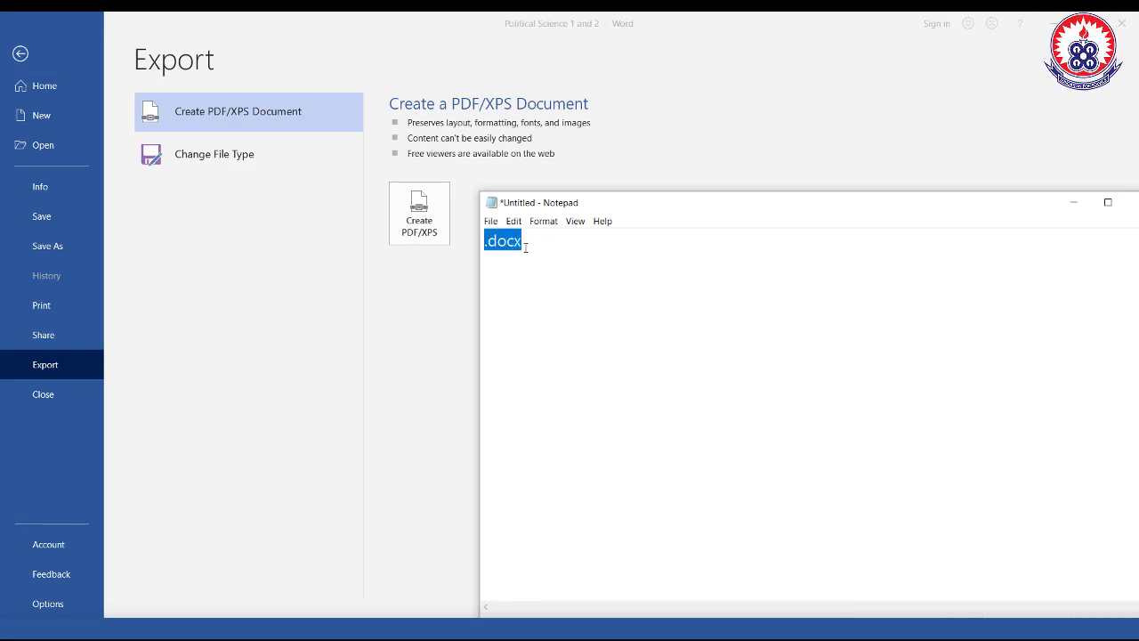
click(1074, 203)
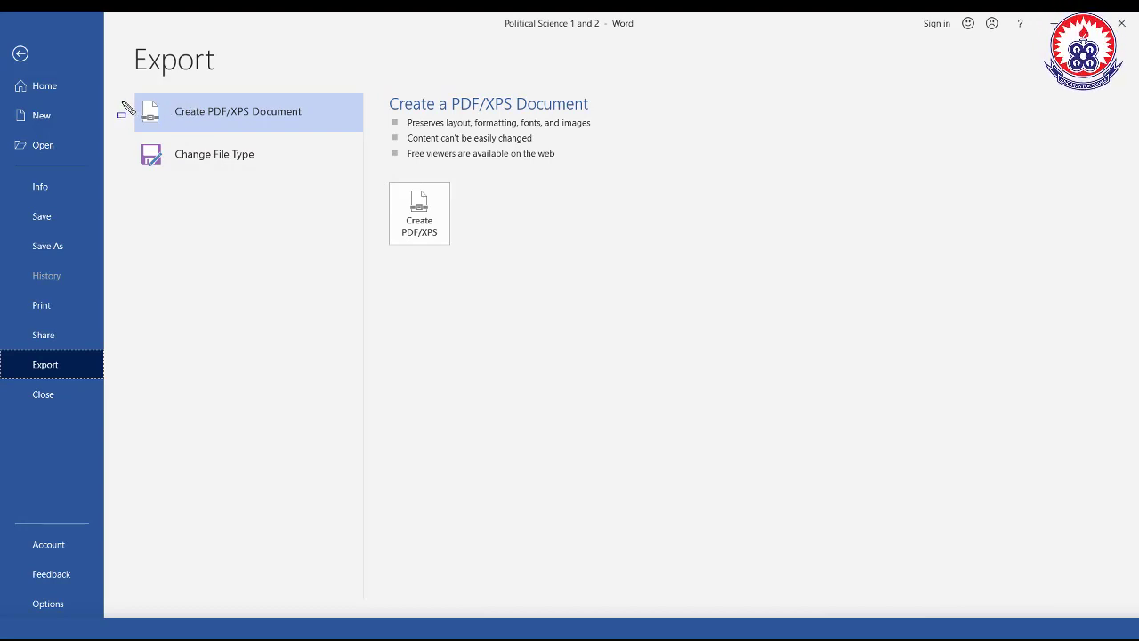
Step: Review the two Export choices and open Change File Type to examine the Word 97-2003 Document format
drag(130, 89, 369, 136)
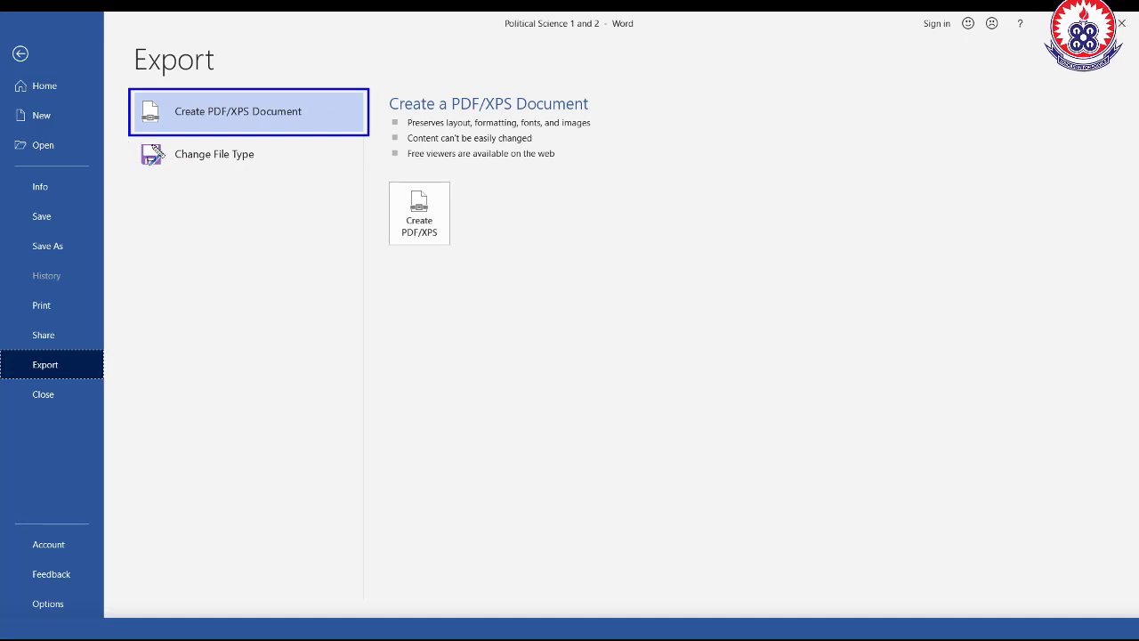
drag(125, 139, 362, 178)
click(229, 157)
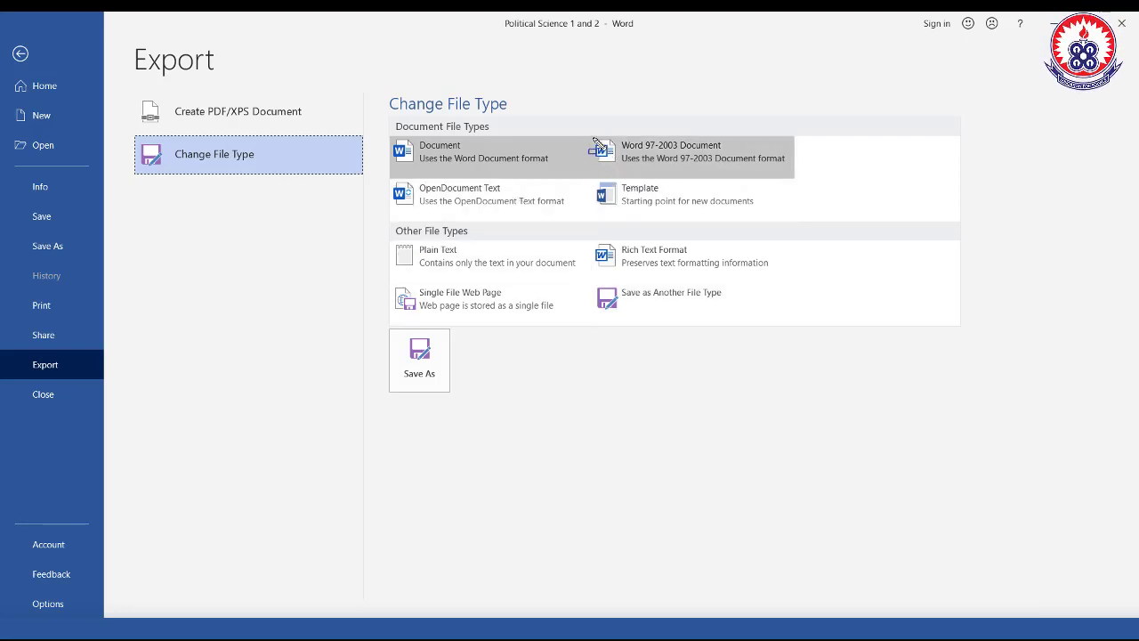
drag(591, 138, 796, 179)
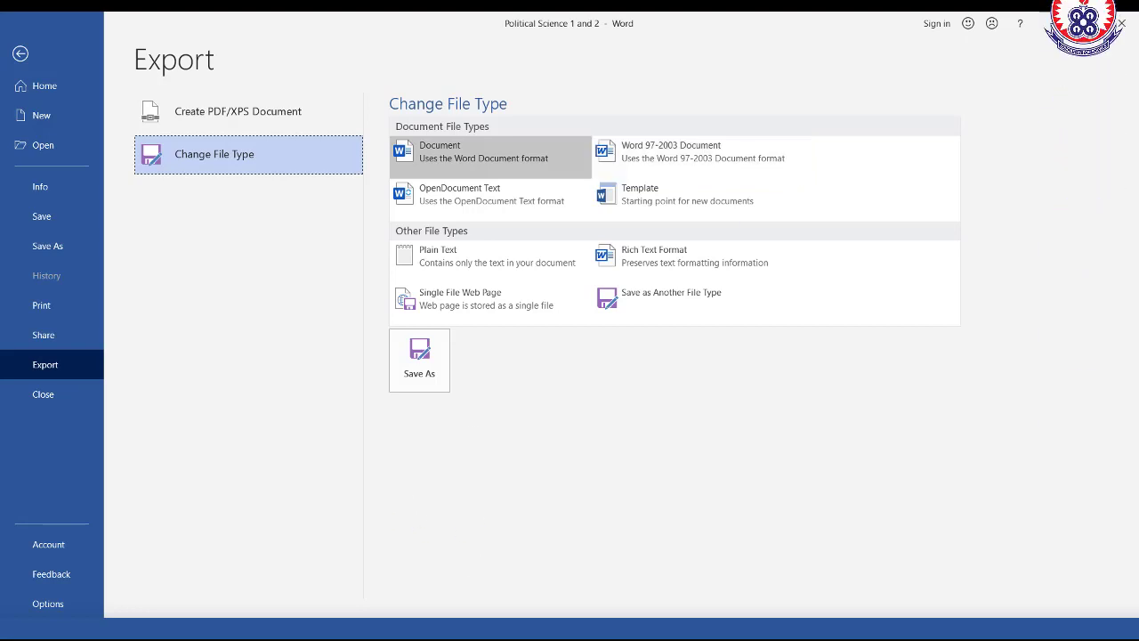
Step: Switch to Notepad, add the extension .doc two lines below .docx, and minimize the window after comparing the formats
key(alt+Tab)
click(595, 321)
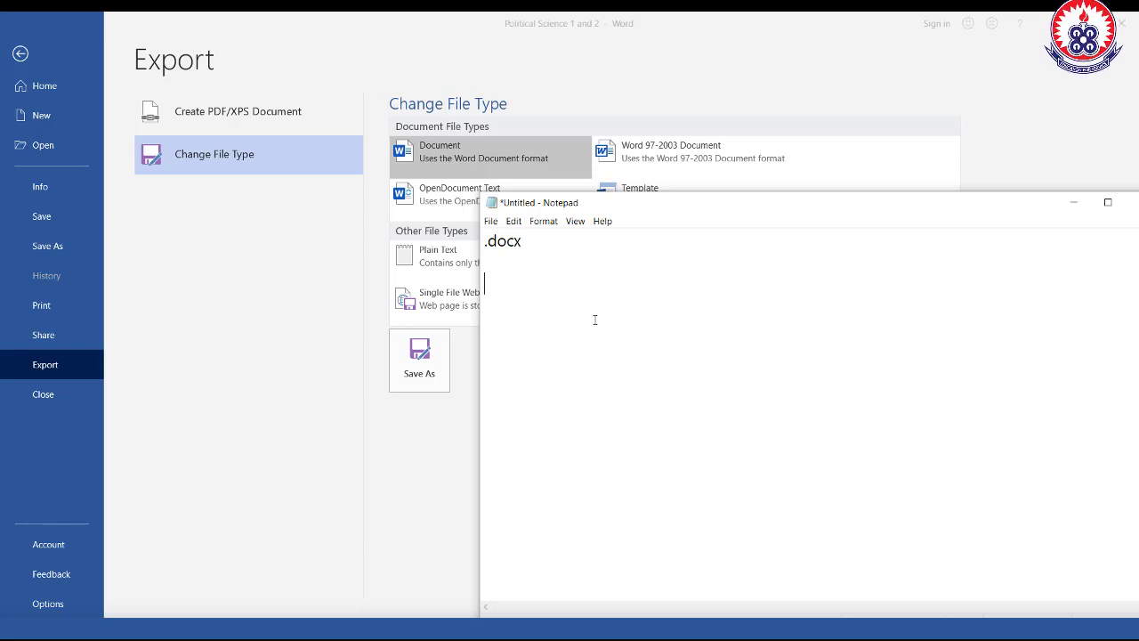
drag(594, 131, 775, 170)
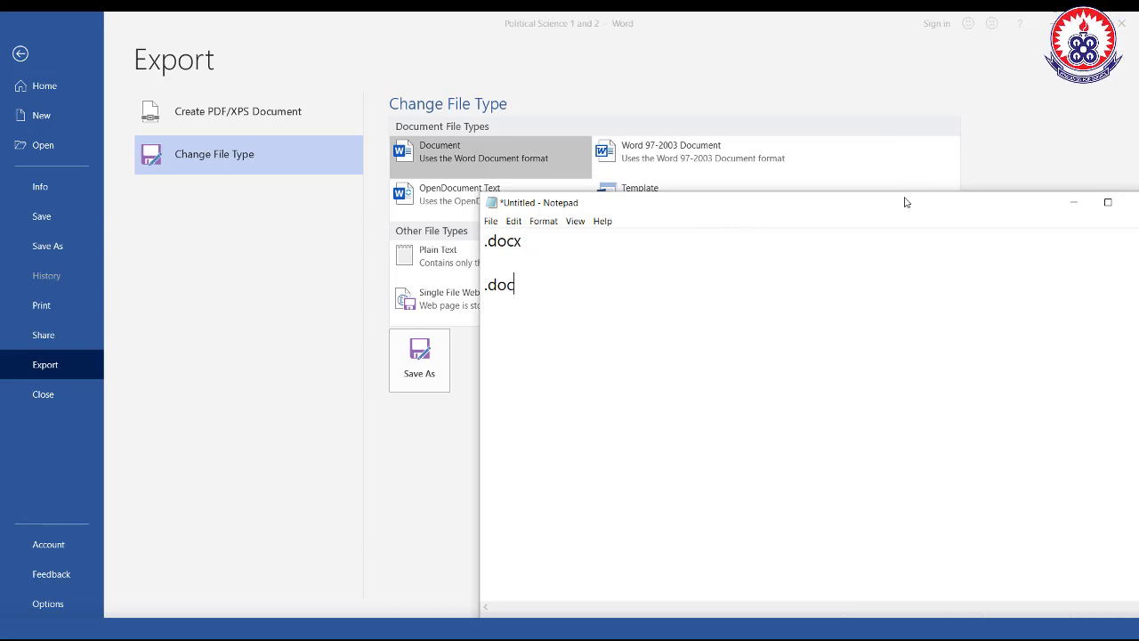
drag(903, 198, 697, 188)
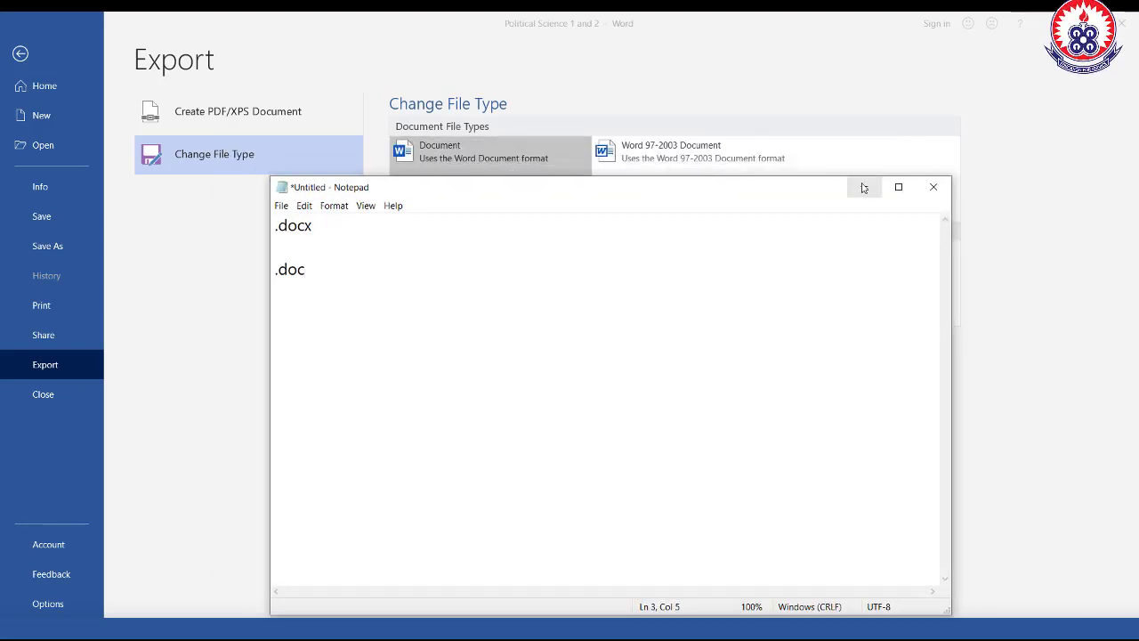
click(862, 188)
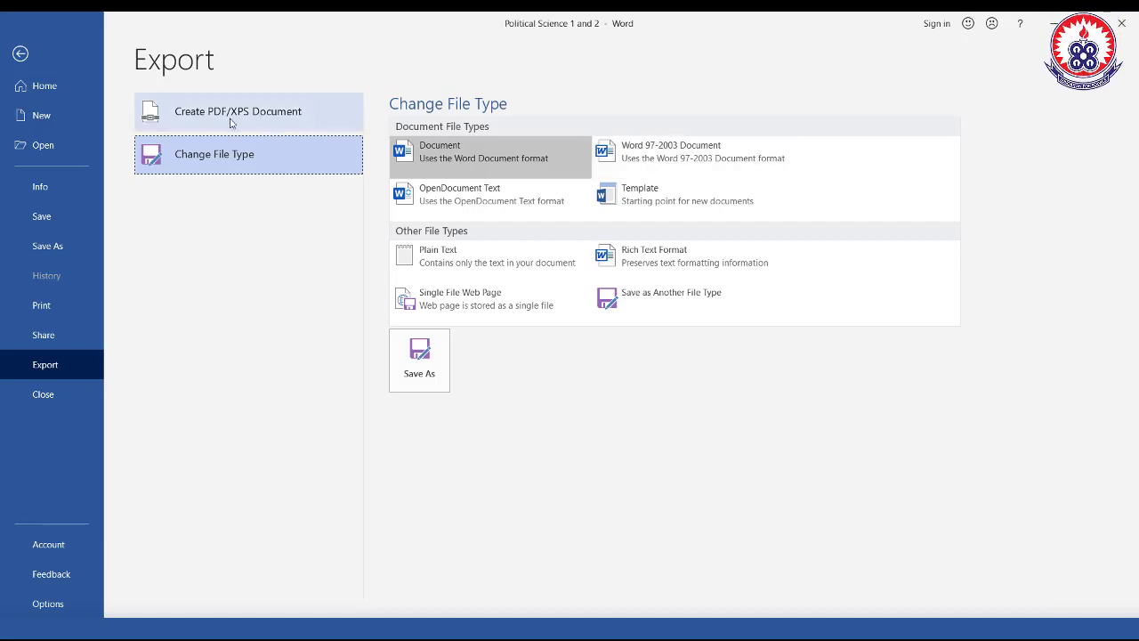
Step: Choose Create PDF/XPS Document as the export option and open its publishing dialog
drag(129, 92, 365, 130)
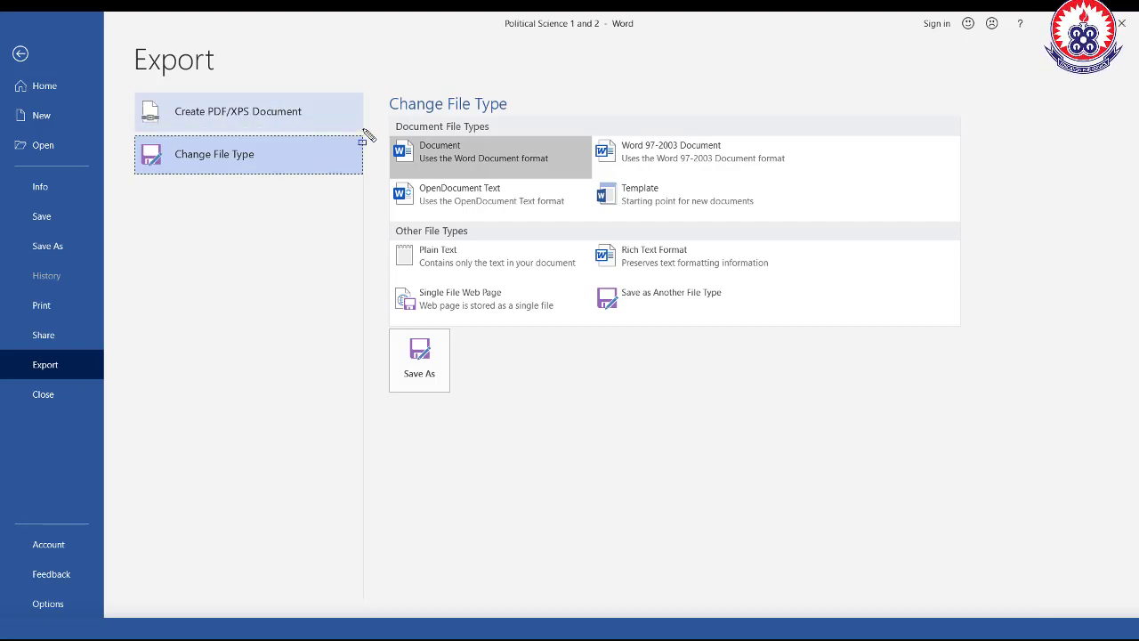
click(298, 117)
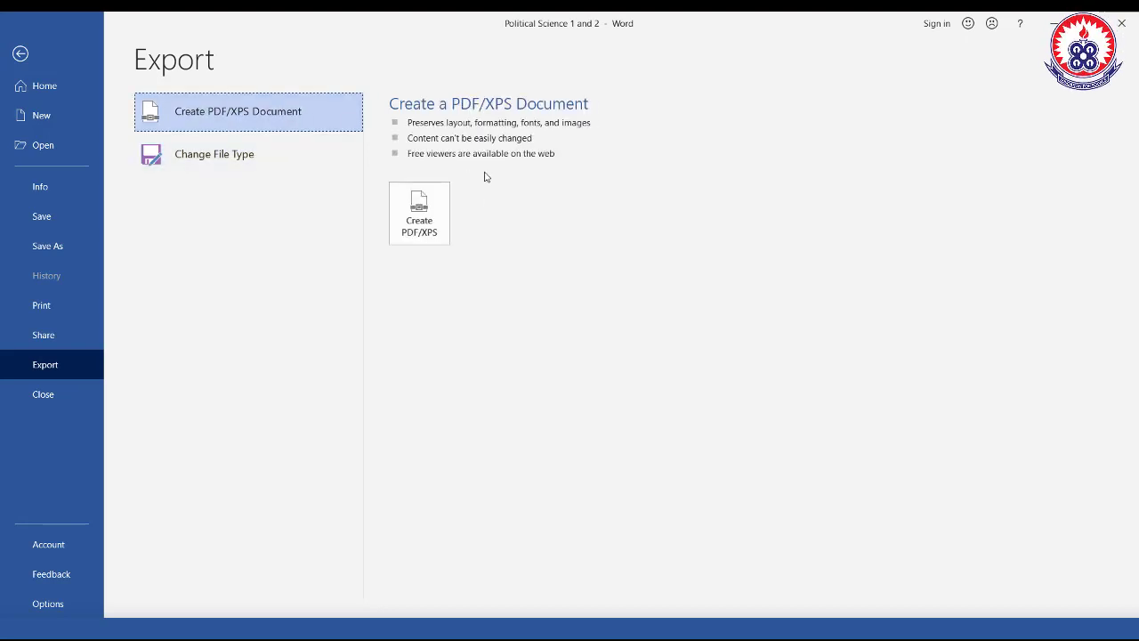
drag(392, 179, 457, 251)
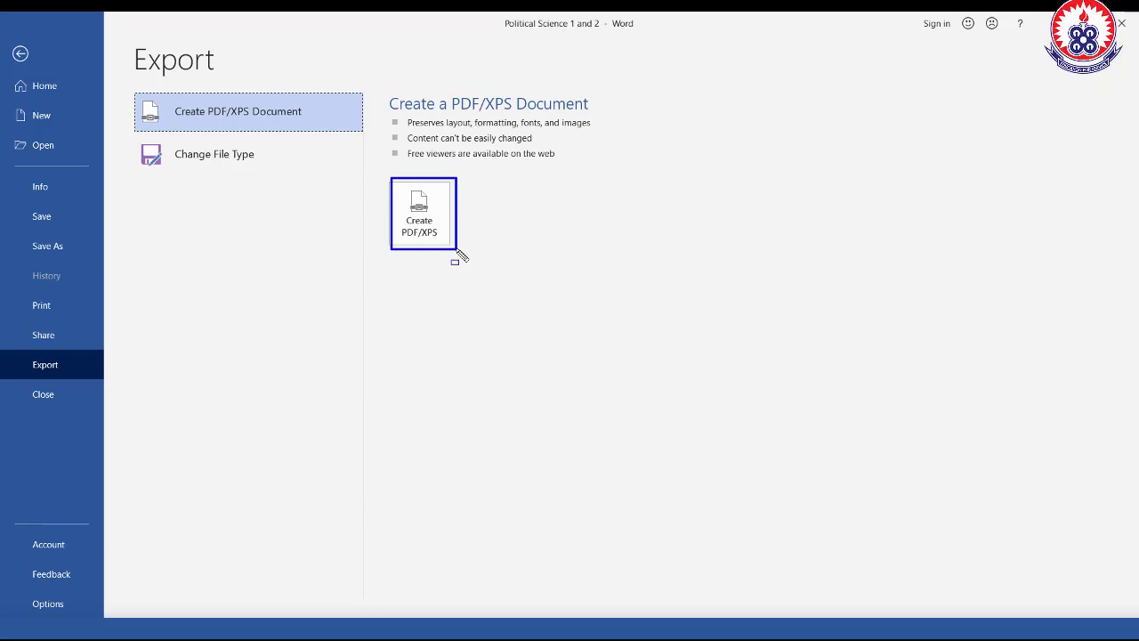
click(424, 218)
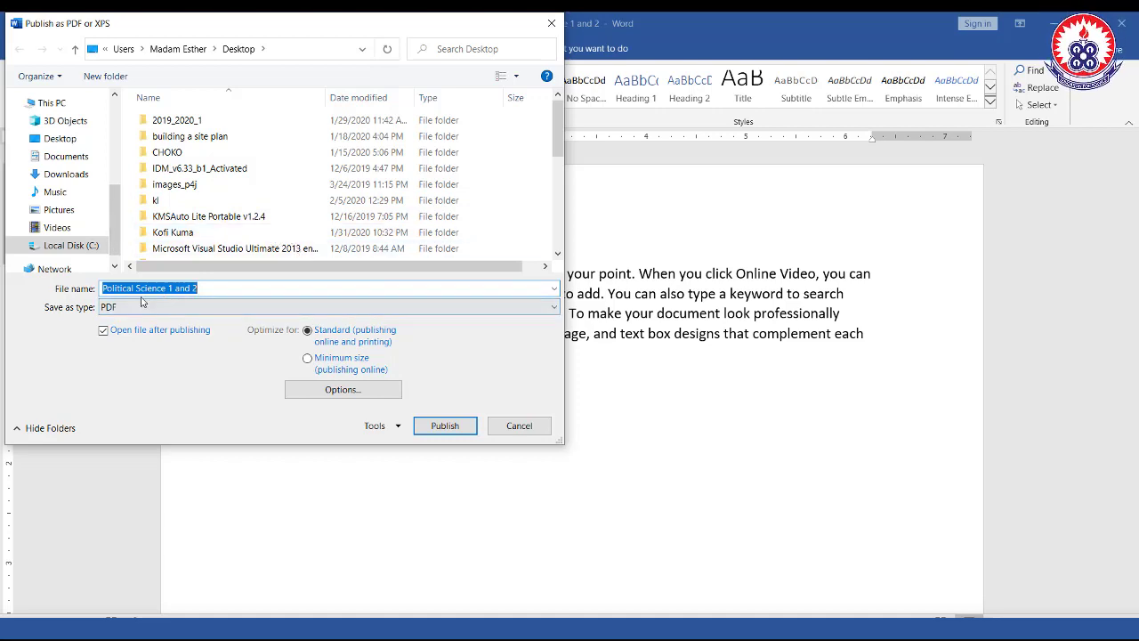
Step: Publish the document to the Desktop as a PDF named Political Science 1 and 2
click(110, 308)
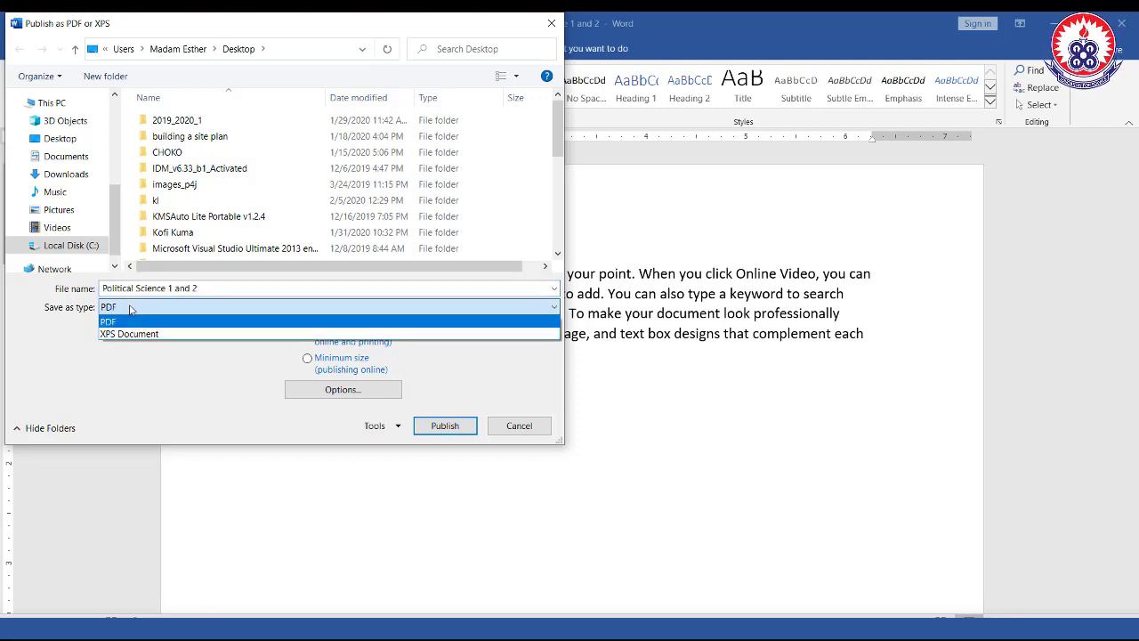
click(202, 291)
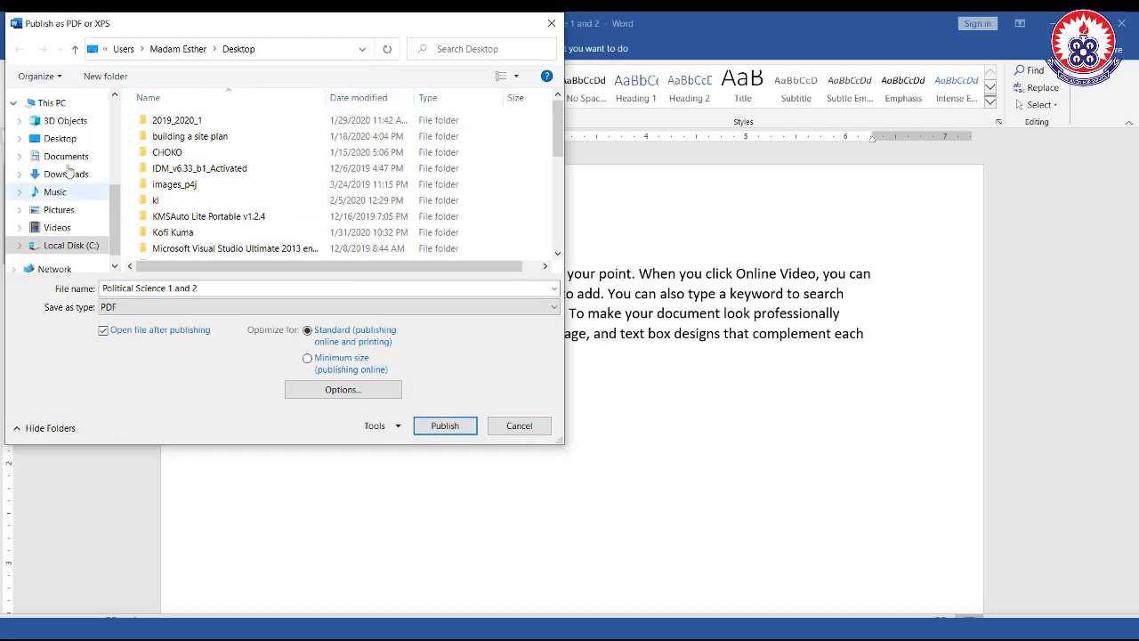
click(62, 140)
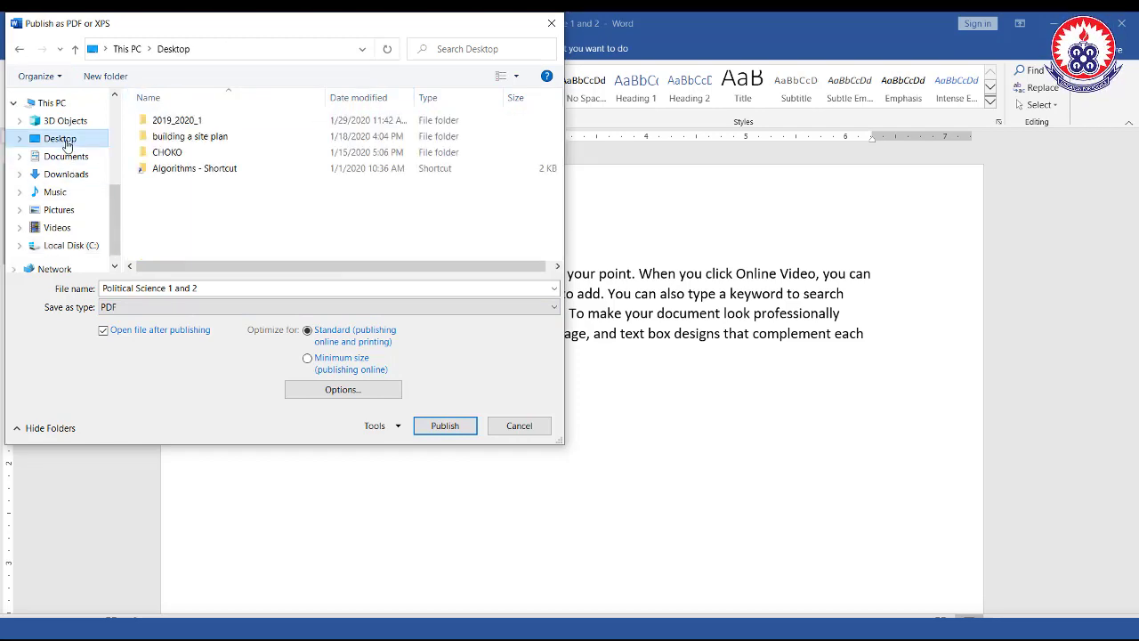
click(451, 426)
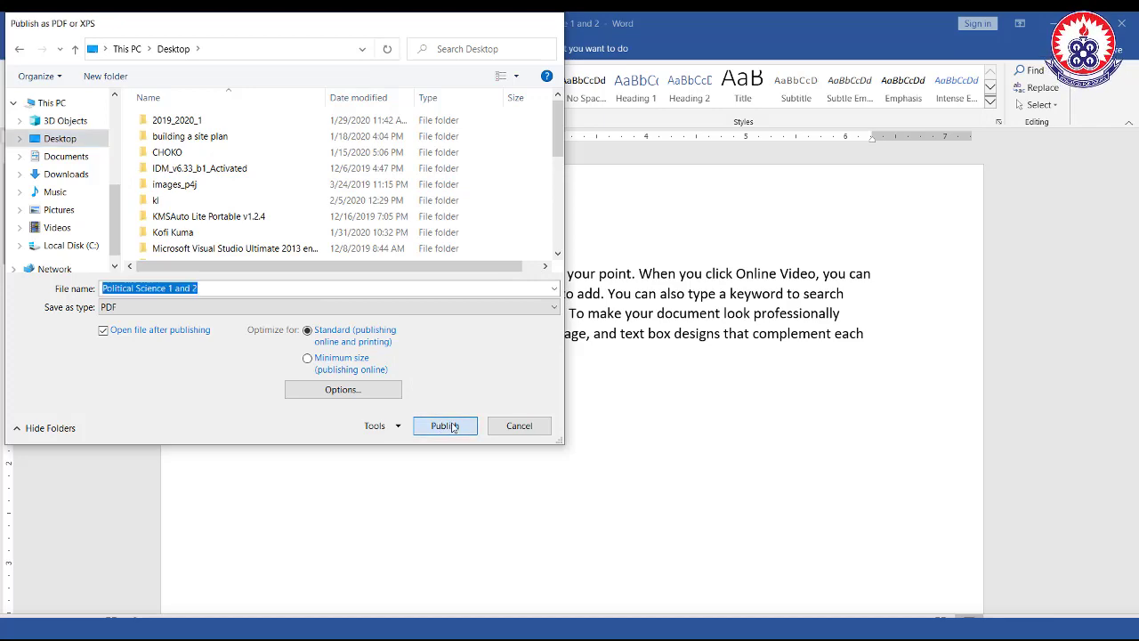
Step: Minimize Word, view the Desktop folder in File Explorer, and close the folder window
click(1054, 23)
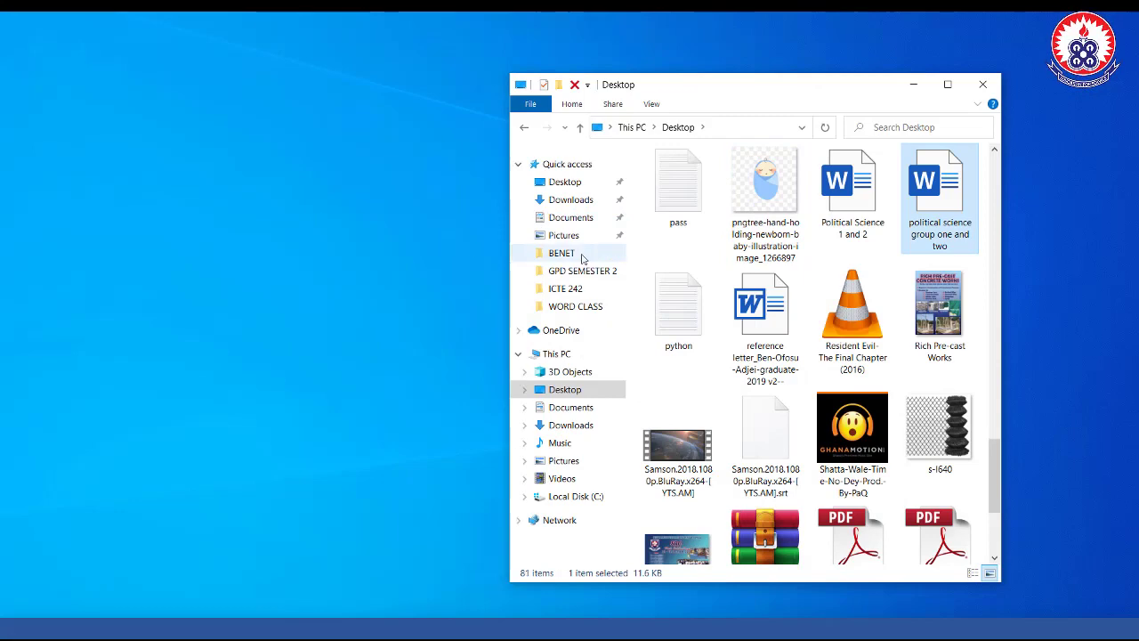
click(567, 183)
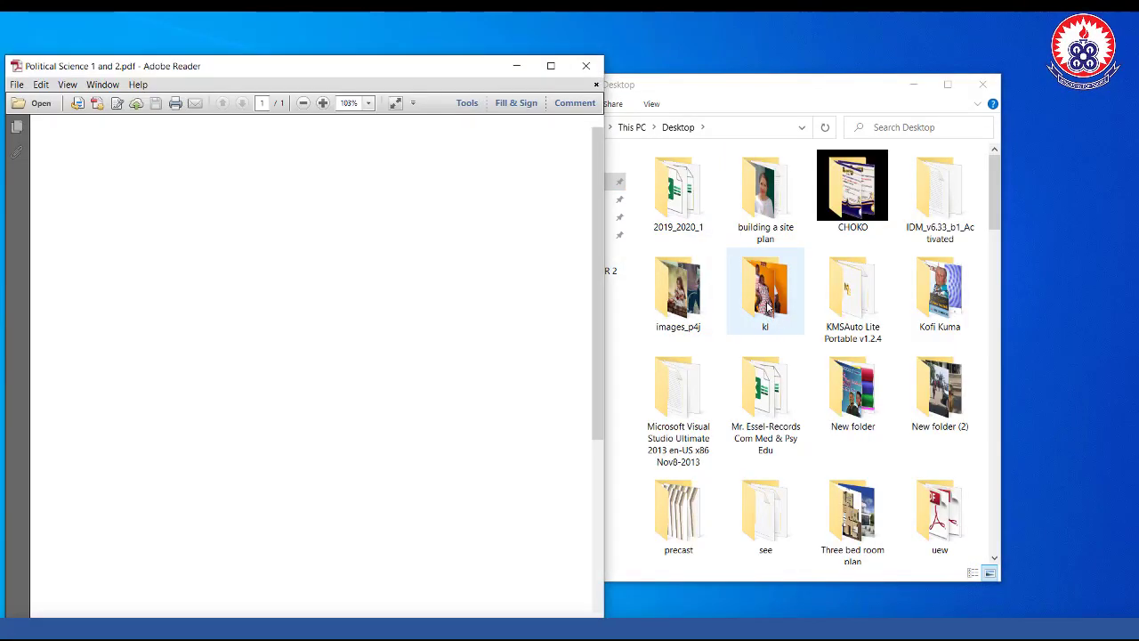
click(767, 305)
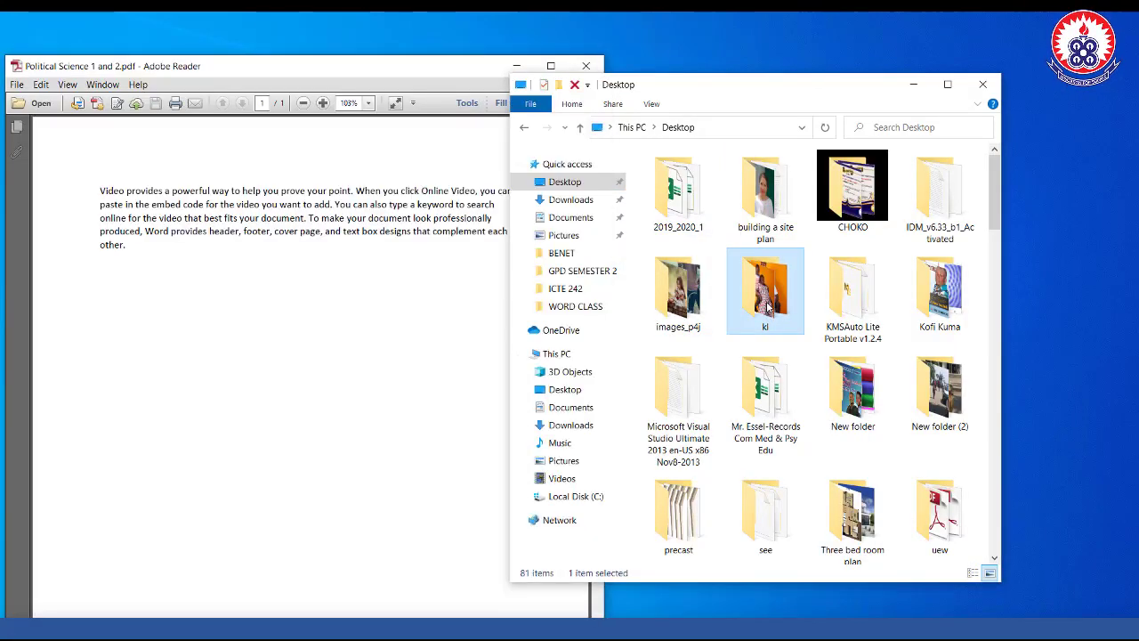
click(983, 82)
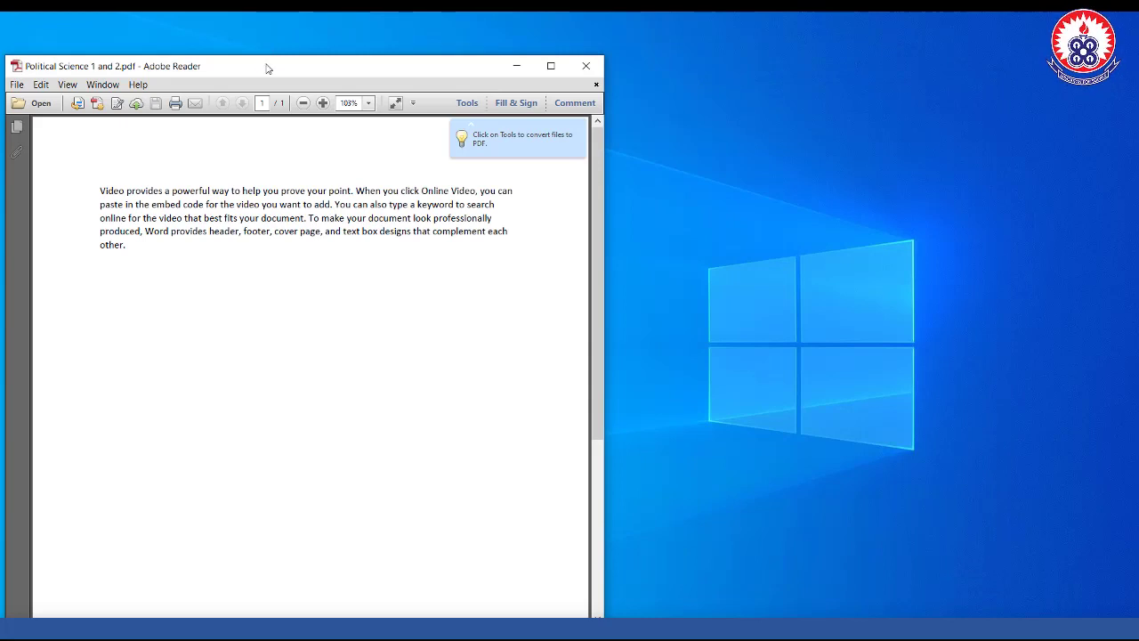
Step: Examine the published Political Science 1 and 2 PDF in Adobe Reader, moving its window clear, and close it
drag(267, 69, 492, 71)
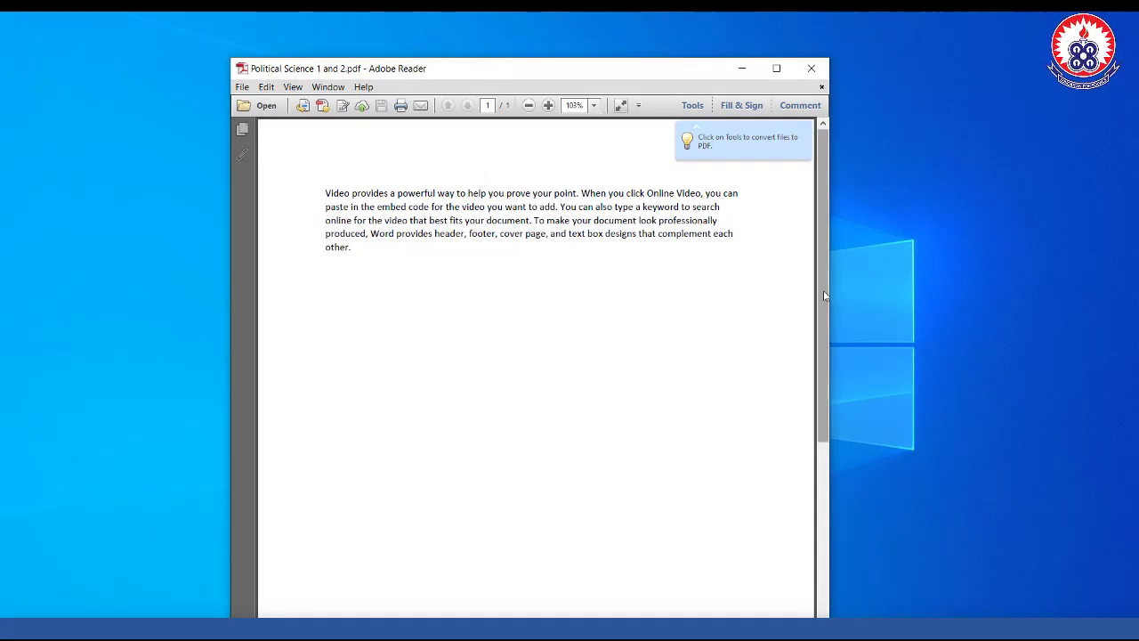
click(826, 574)
drag(820, 510, 825, 159)
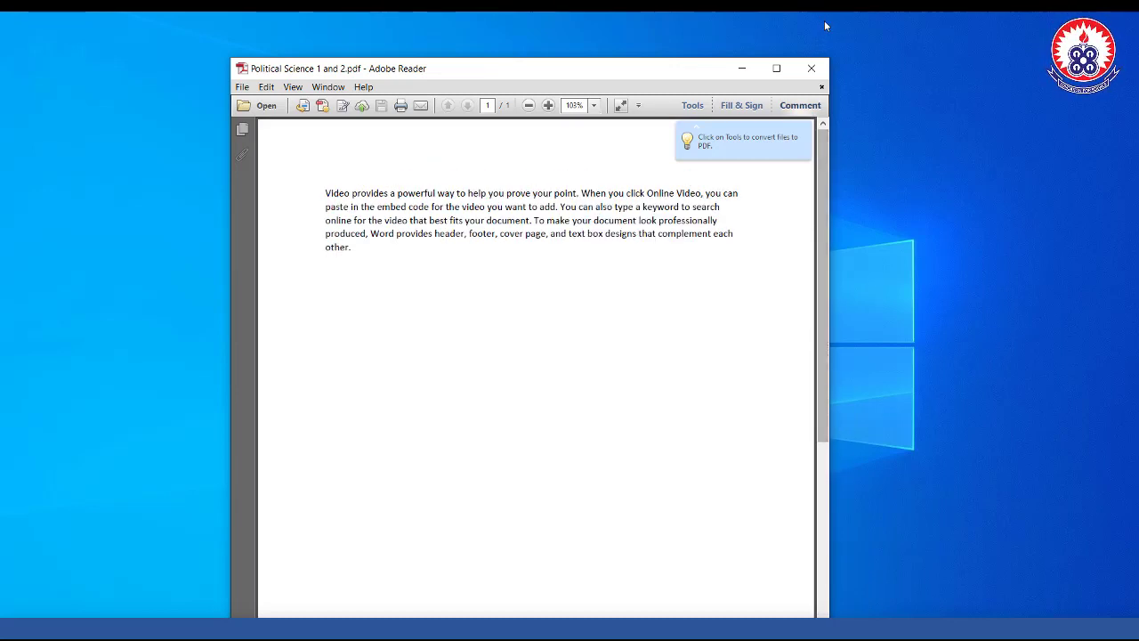
click(810, 68)
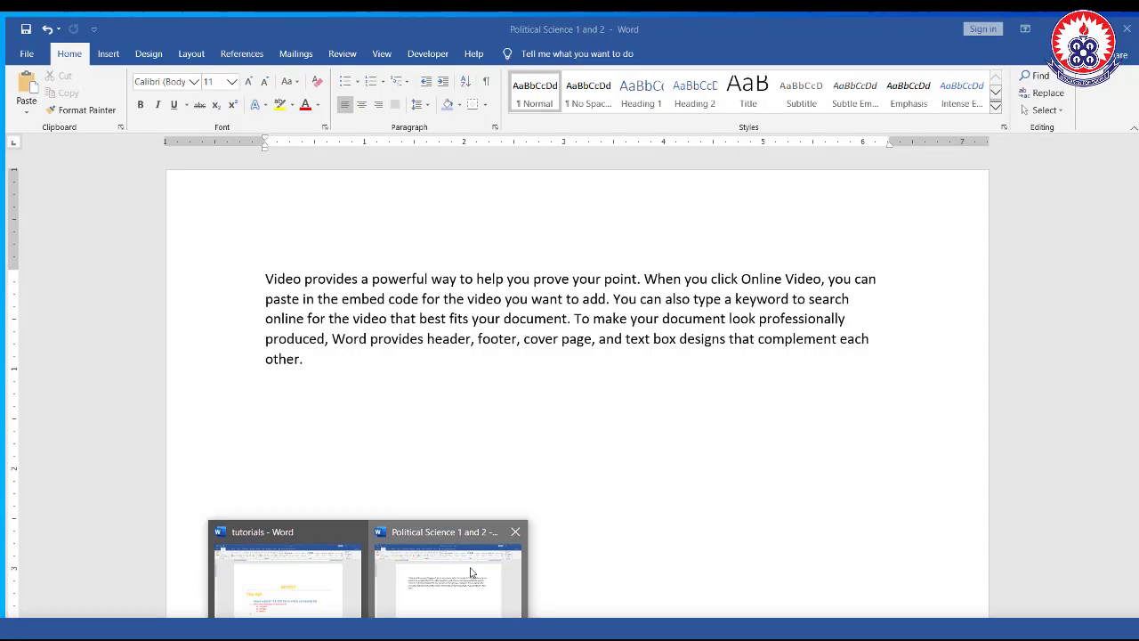
Step: Switch back to the Political Science 1 and 2 document in Word and briefly view its File start page
click(472, 574)
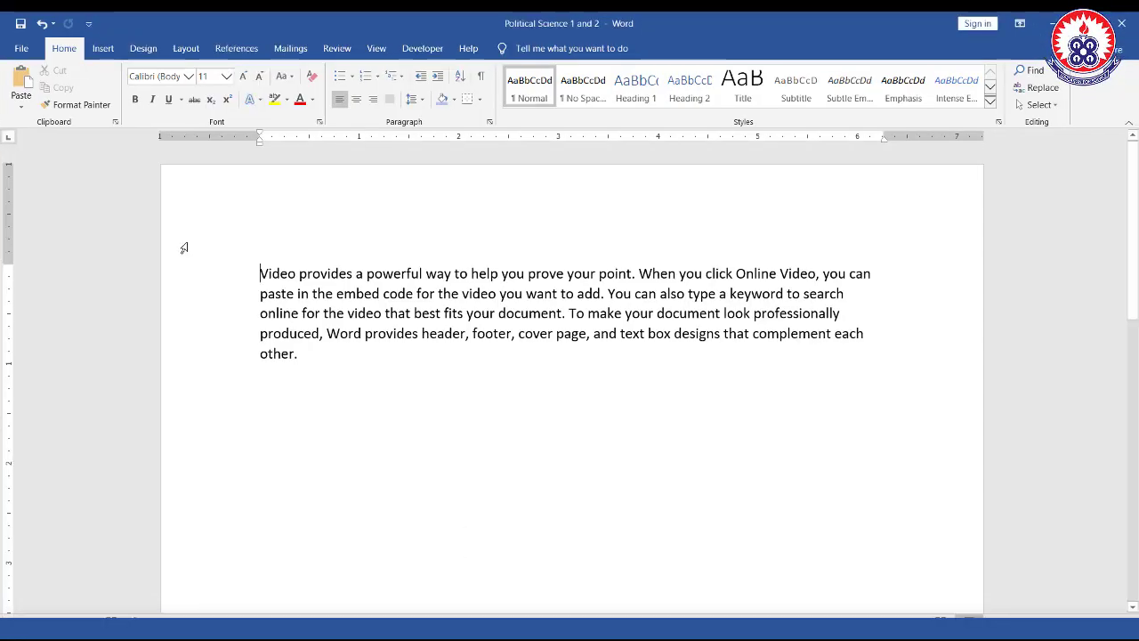
click(21, 48)
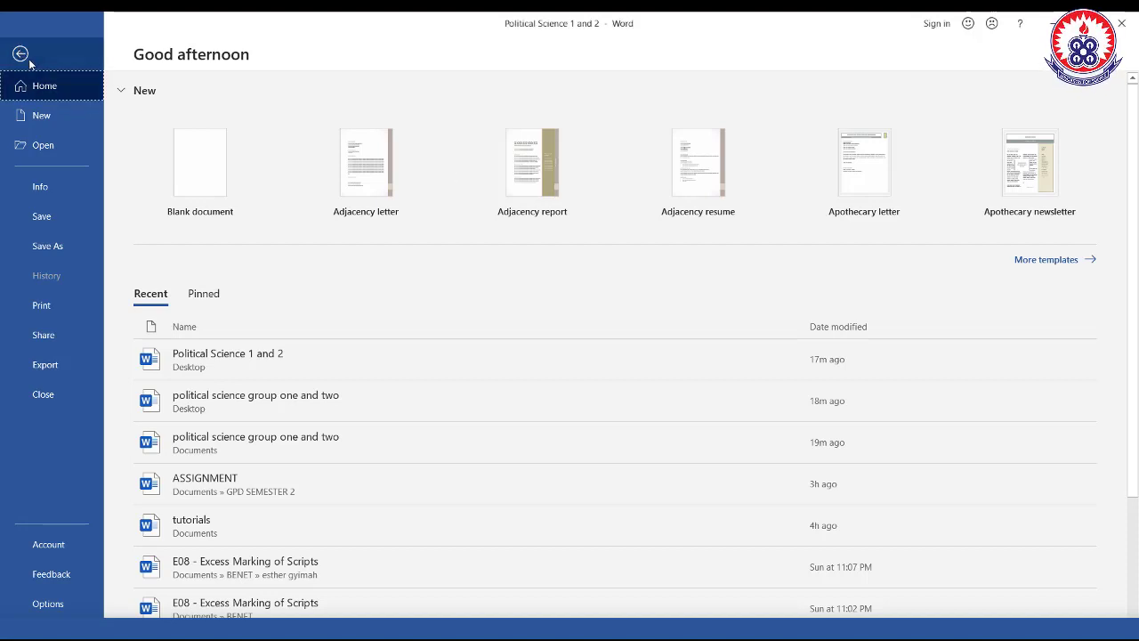
click(21, 54)
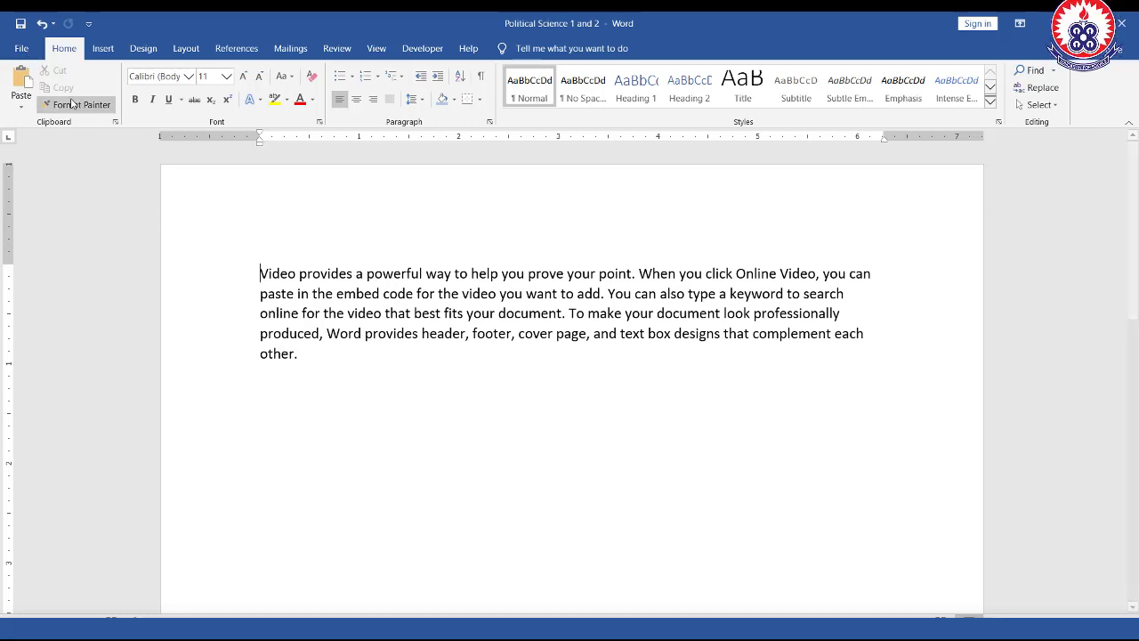
key(ctrl+f)
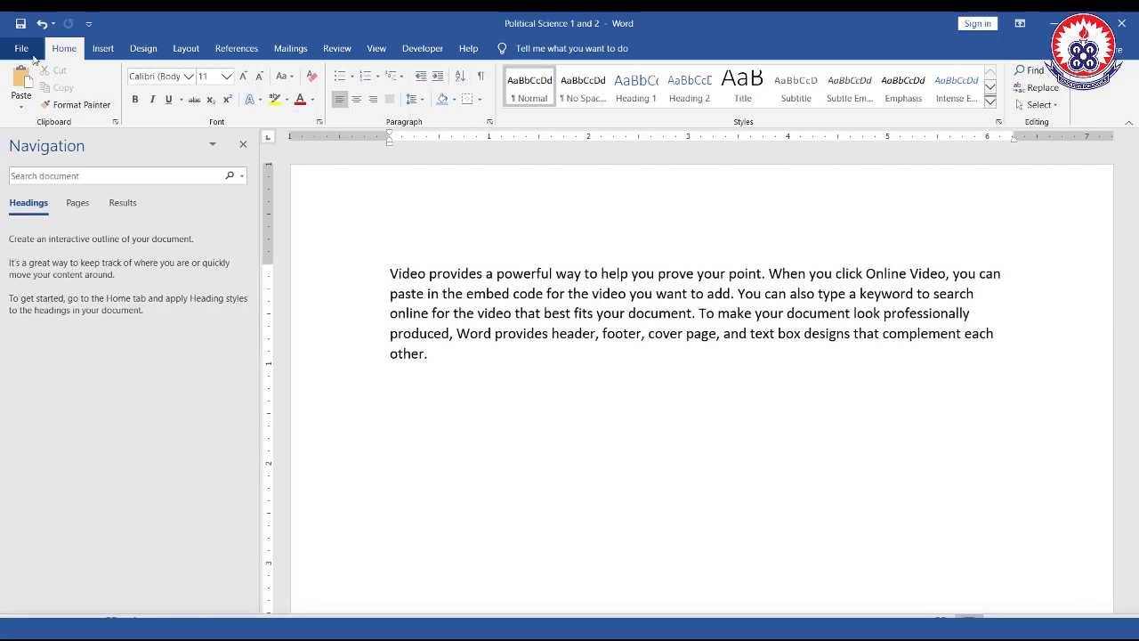
click(244, 144)
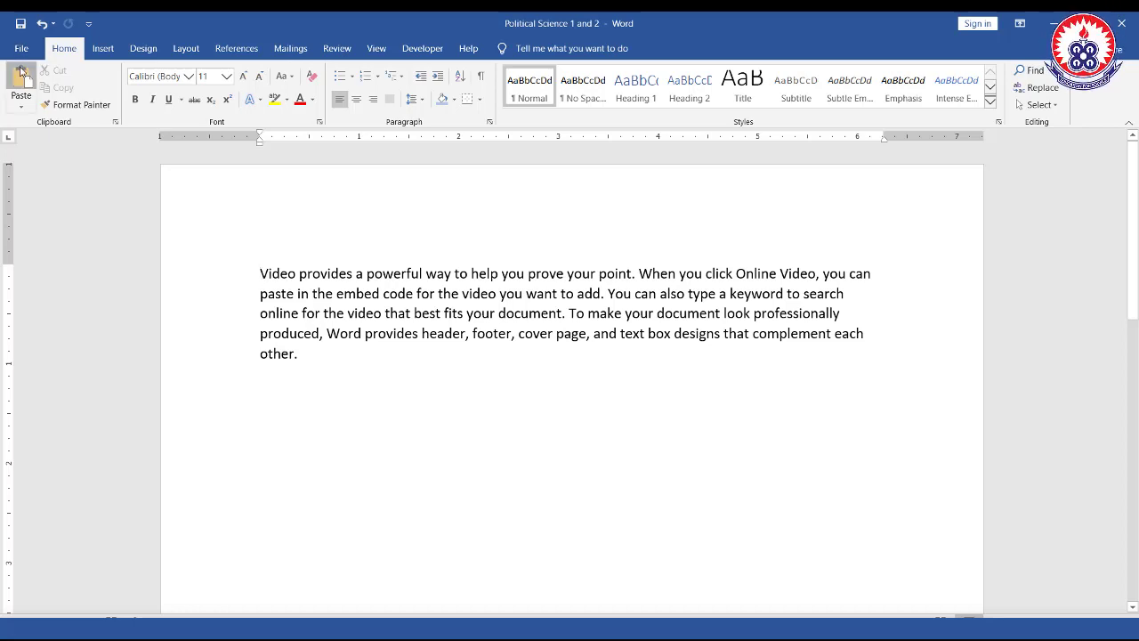
click(20, 71)
key(ctrl+z)
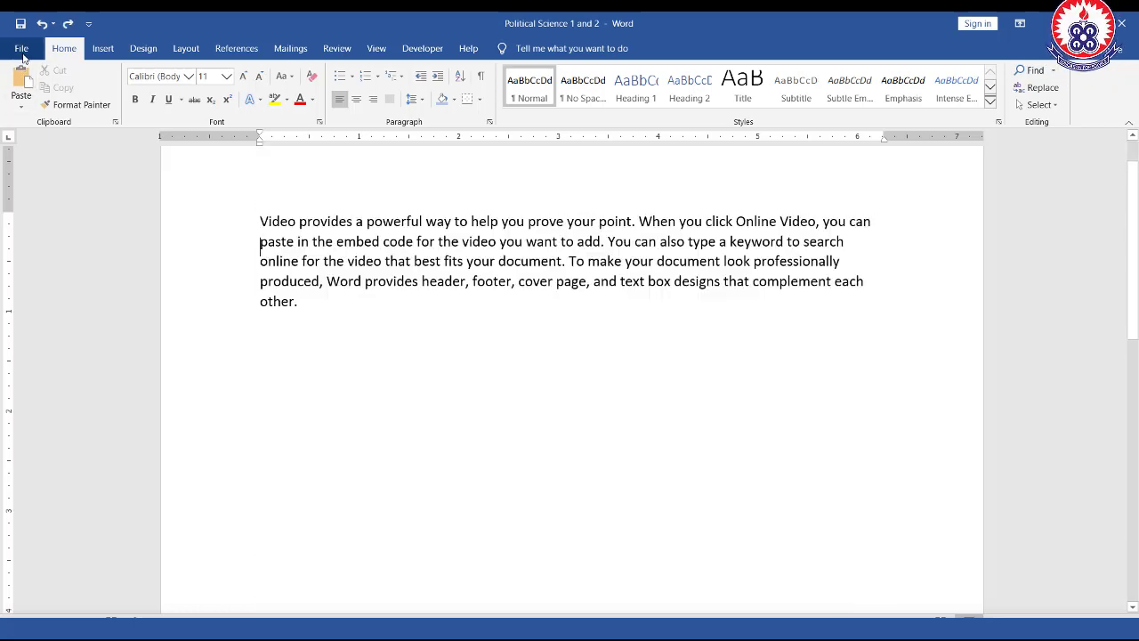
Step: Review the File commands from Info to Close and return to the document
click(21, 49)
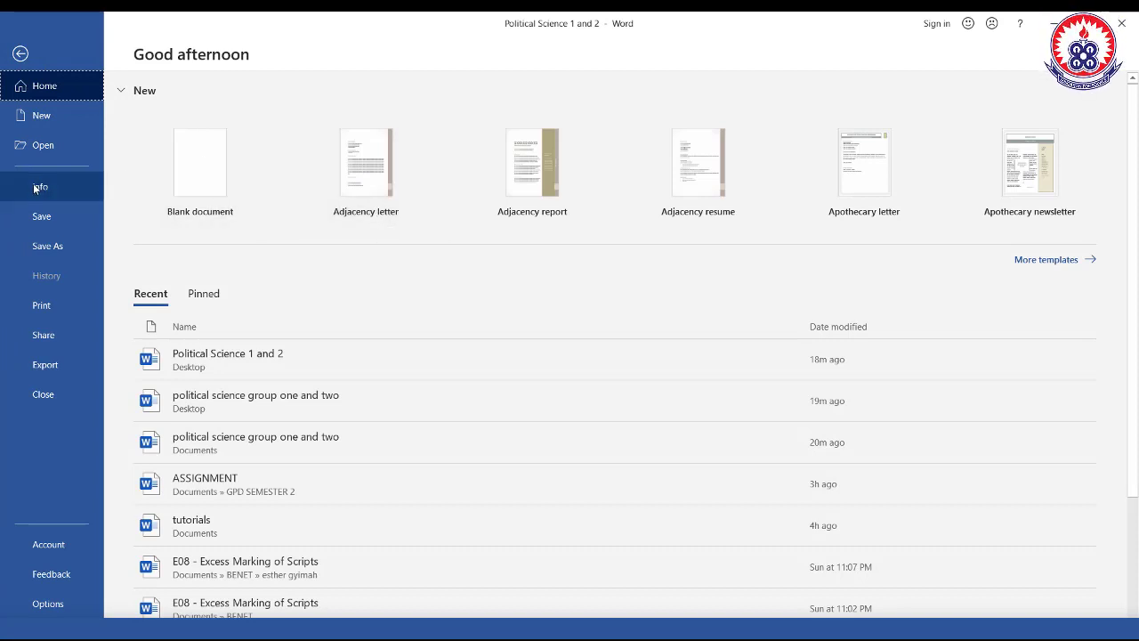
mouse_move(10, 169)
mouse_down()
mouse_move(53, 213)
mouse_move(131, 356)
mouse_move(105, 416)
mouse_up()
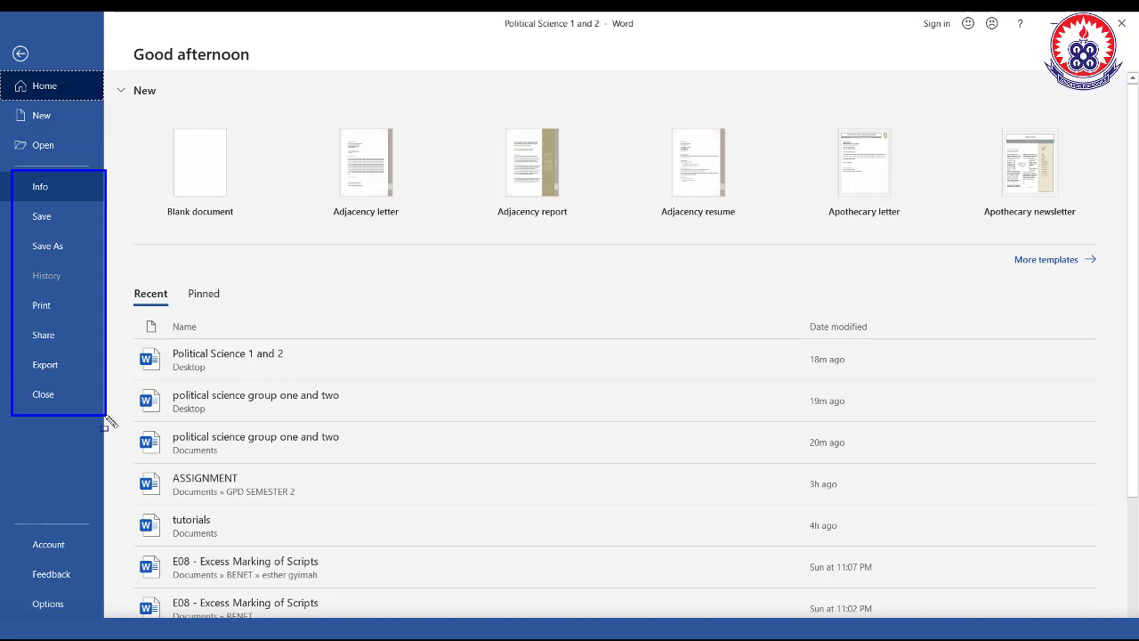
key(Escape)
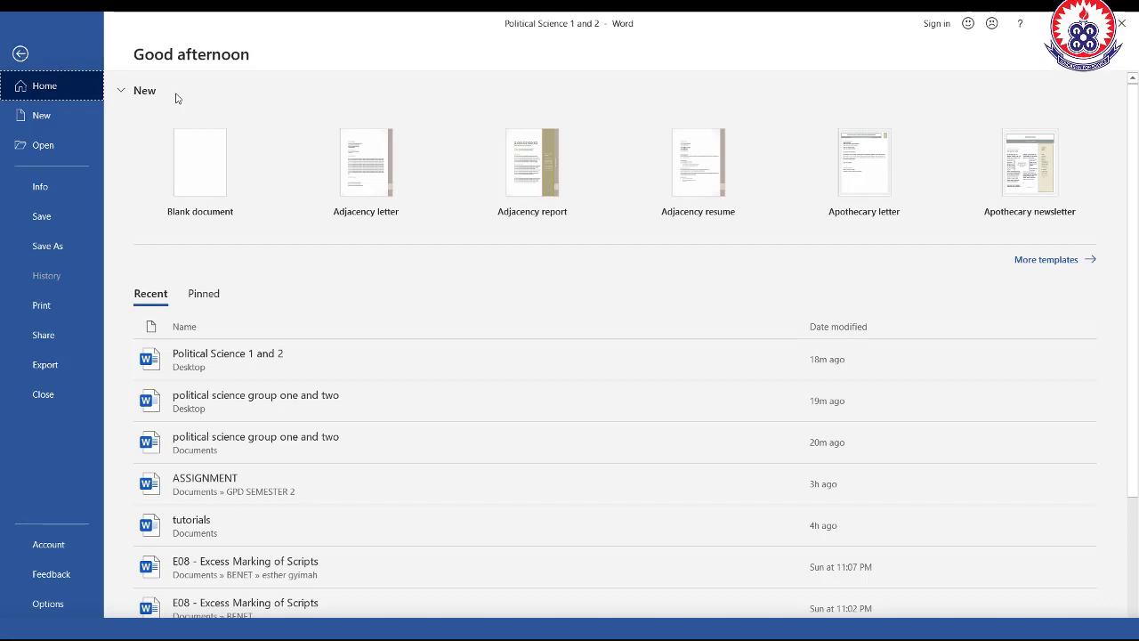
click(20, 53)
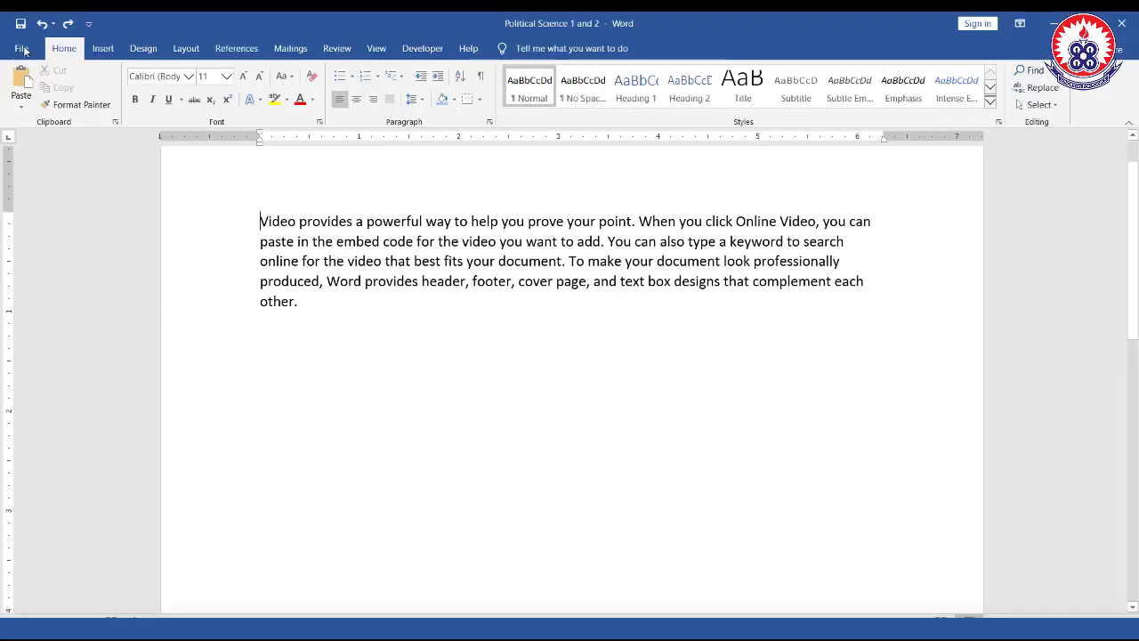